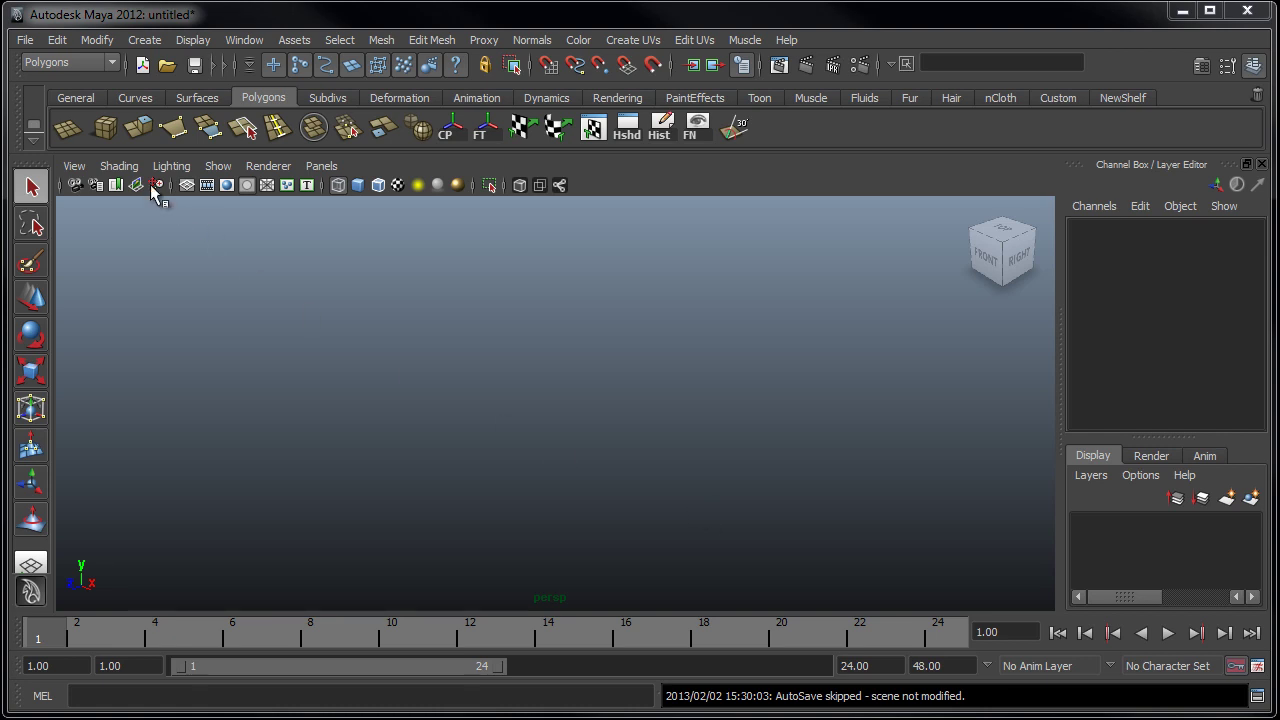
- Create a polygon cube at the origin, frame it and display it shaded
left_click(105, 128)
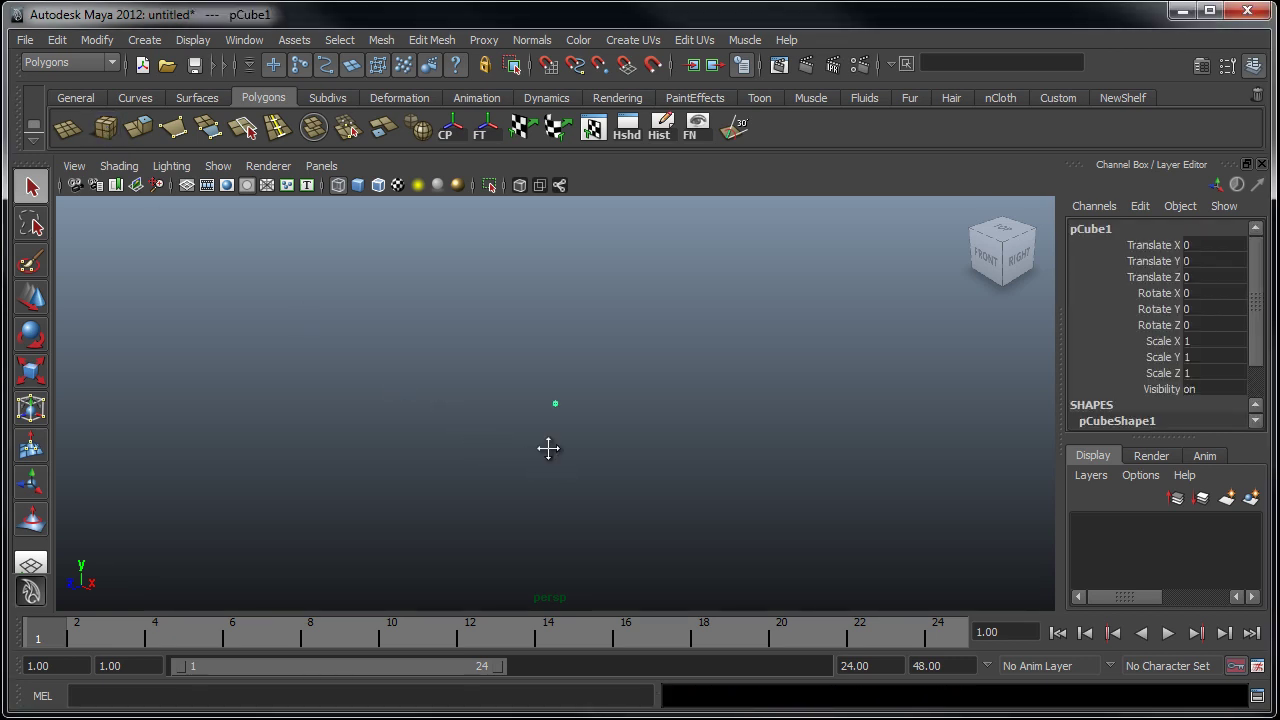
key("f")
mouse_move(563, 467)
left_mouse_down("alt")
mouse_move(788, 463)
mouse_move(609, 412)
left_mouse_up("alt")
key("5")
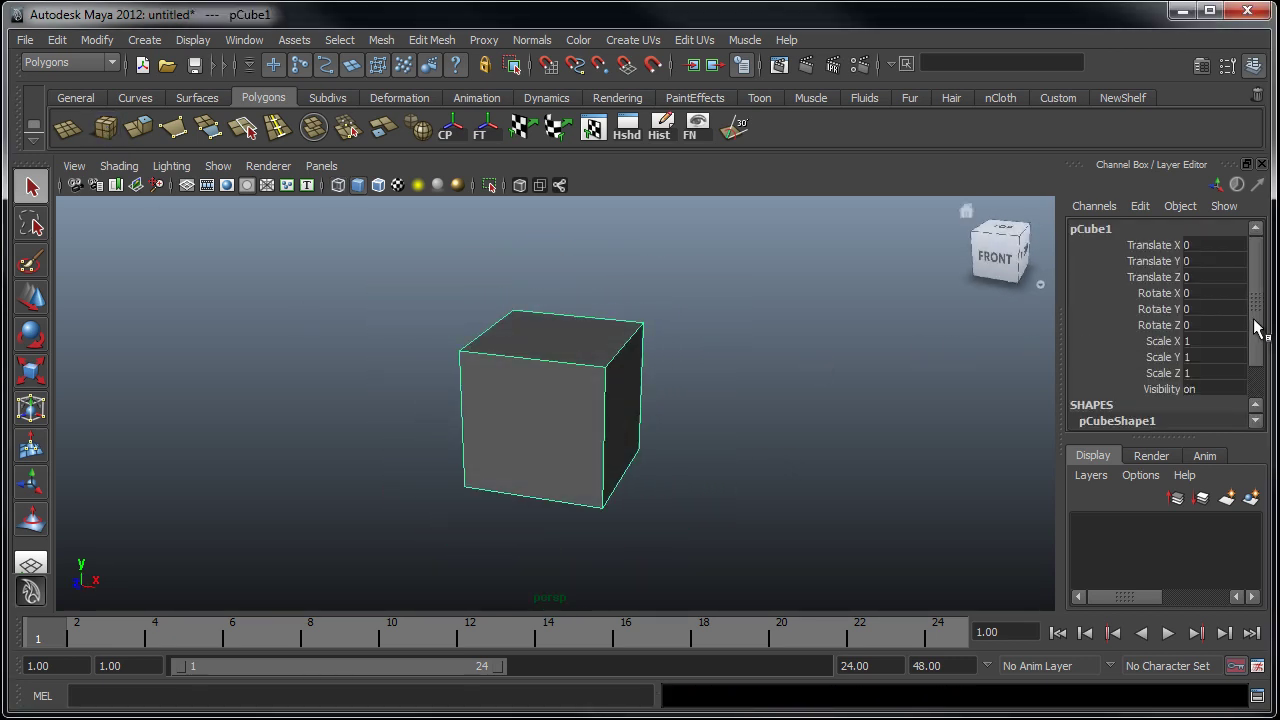
- Set the cube's width, height and depth subdivisions to 3 each
left_click_drag(1256, 330, 1256, 420)
left_click(1108, 408)
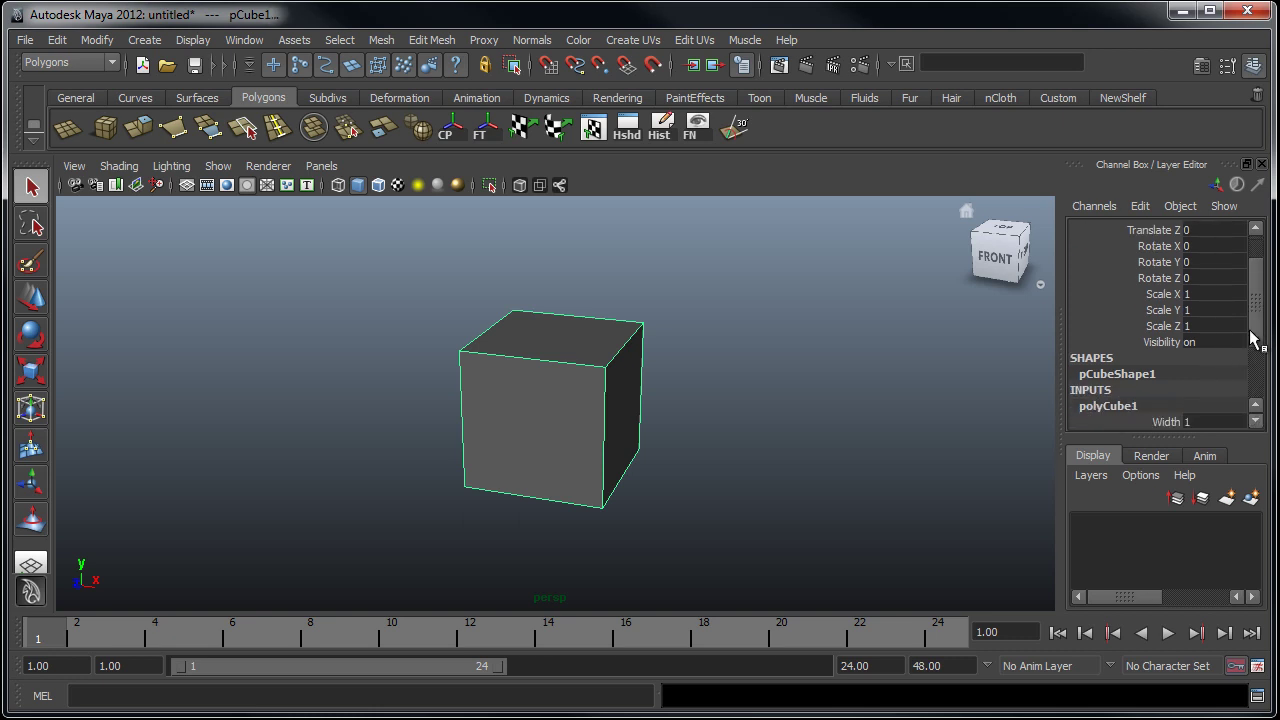
left_click_drag(1251, 337, 1240, 403)
left_click_drag(1146, 360, 1148, 392)
middle_click_drag(833, 413, 850, 418)
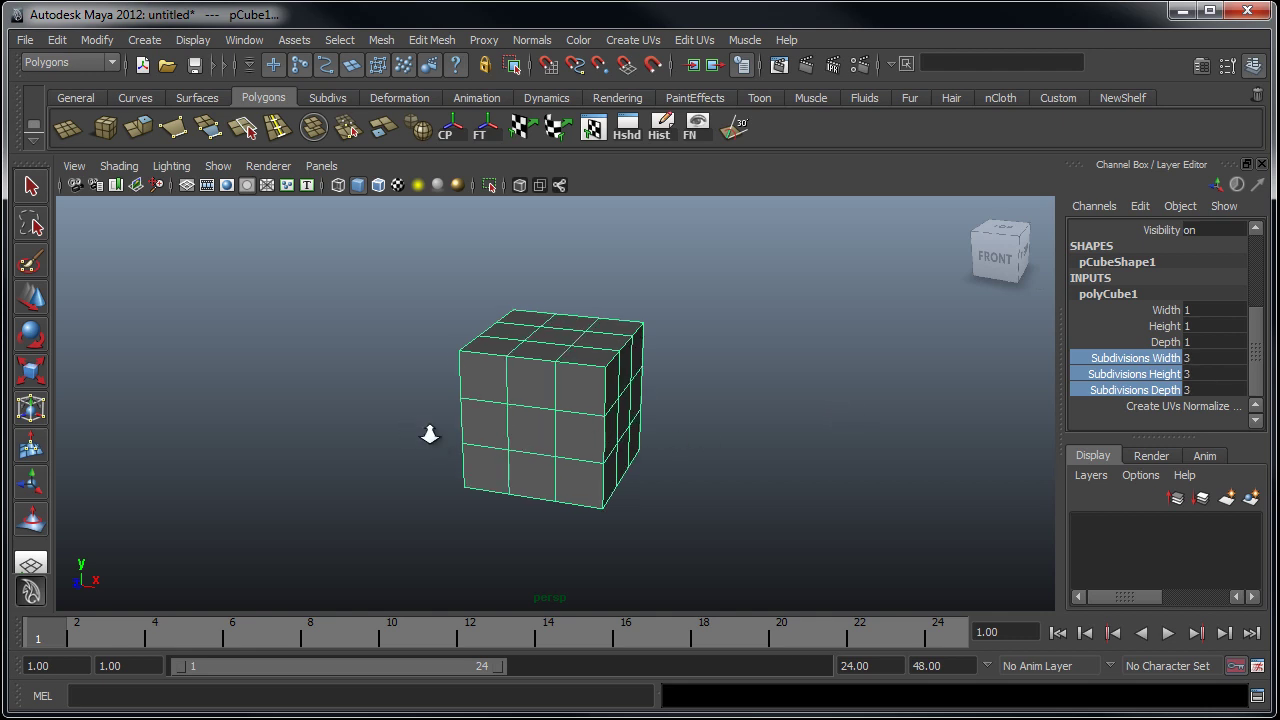
right_click_drag(434, 434, 606, 420, "alt")
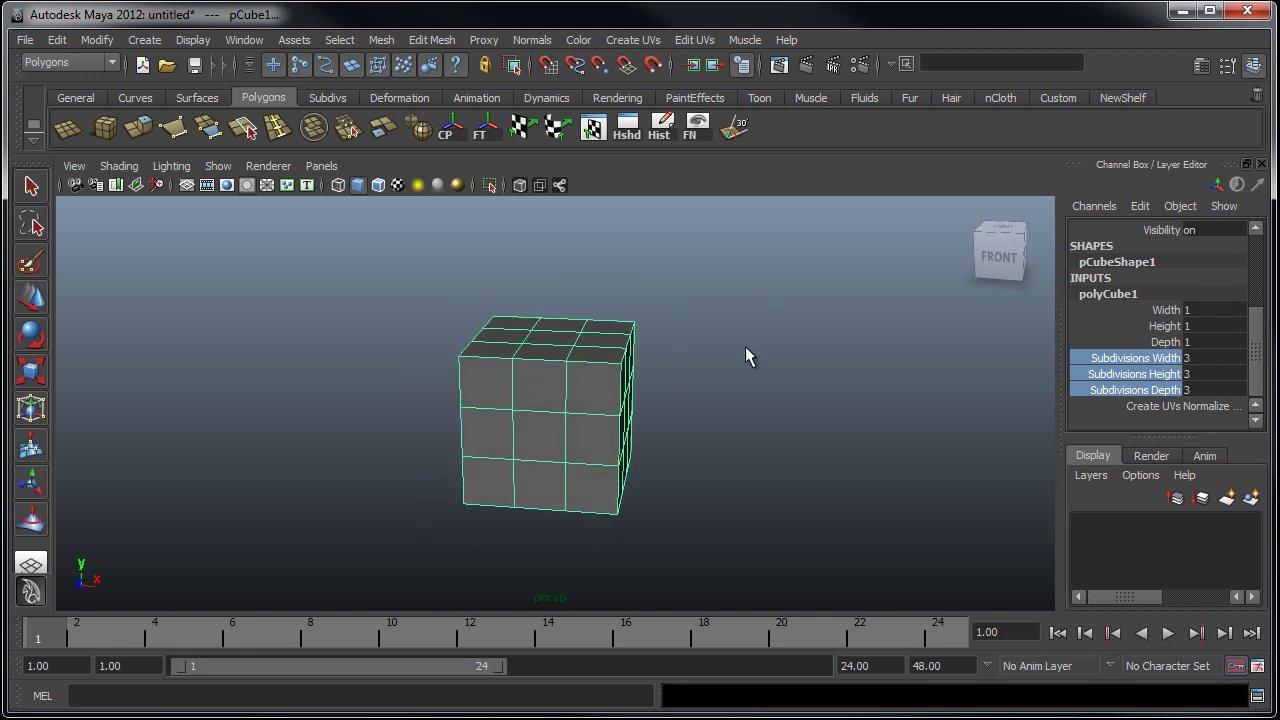
left_click(708, 390)
left_click_drag(709, 394, 587, 346, "alt")
left_click(587, 346)
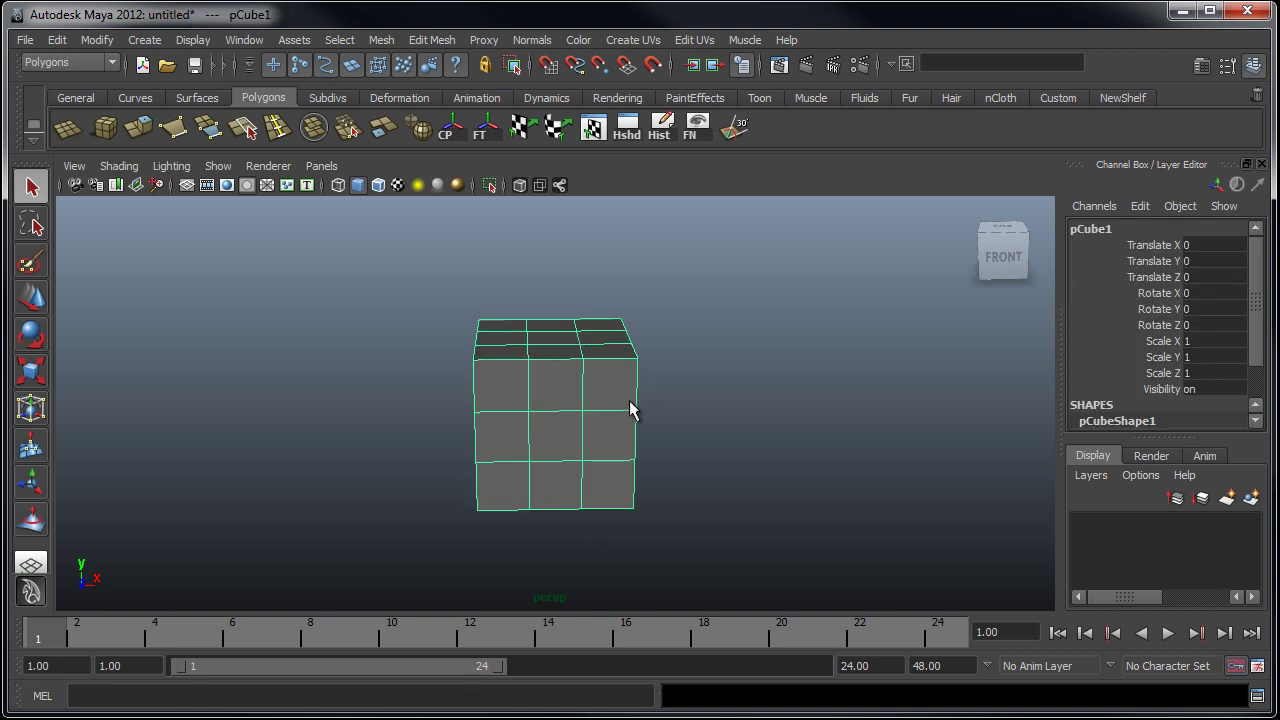
right_click_drag(620, 368, 594, 377)
left_click_drag(674, 289, 623, 391)
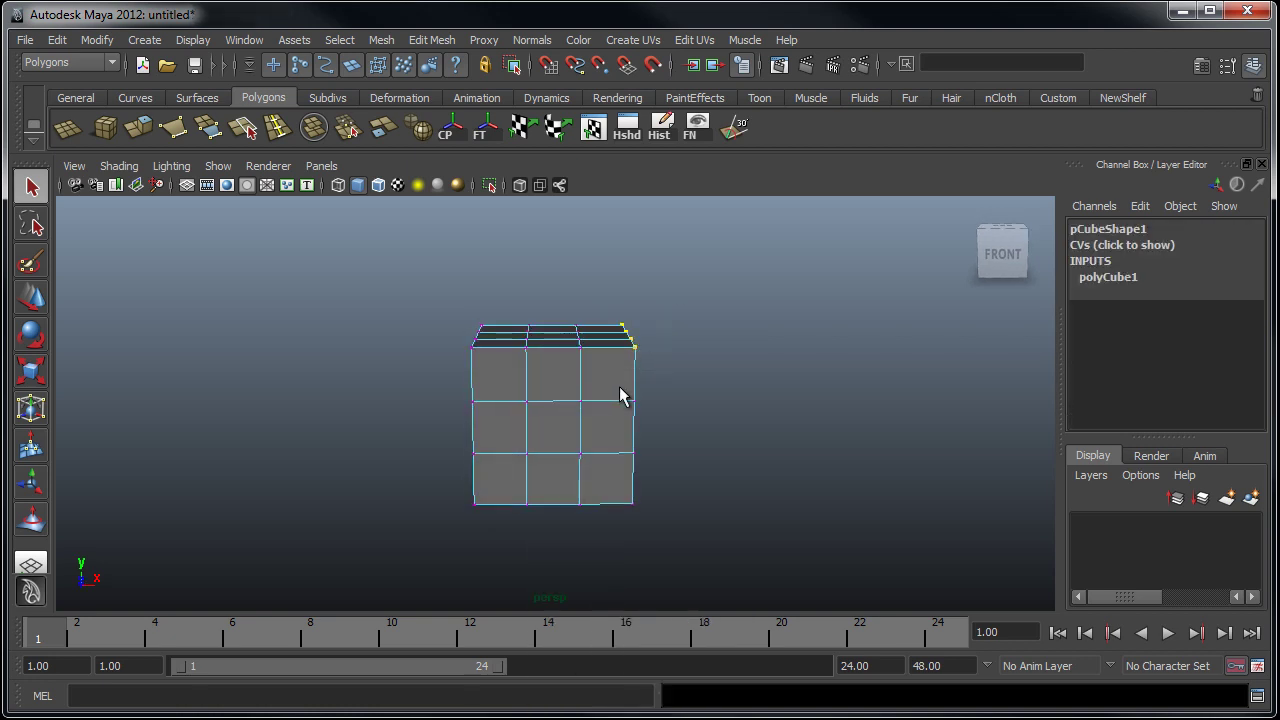
key("w")
right_click_drag(553, 380, 628, 333)
left_click(552, 282)
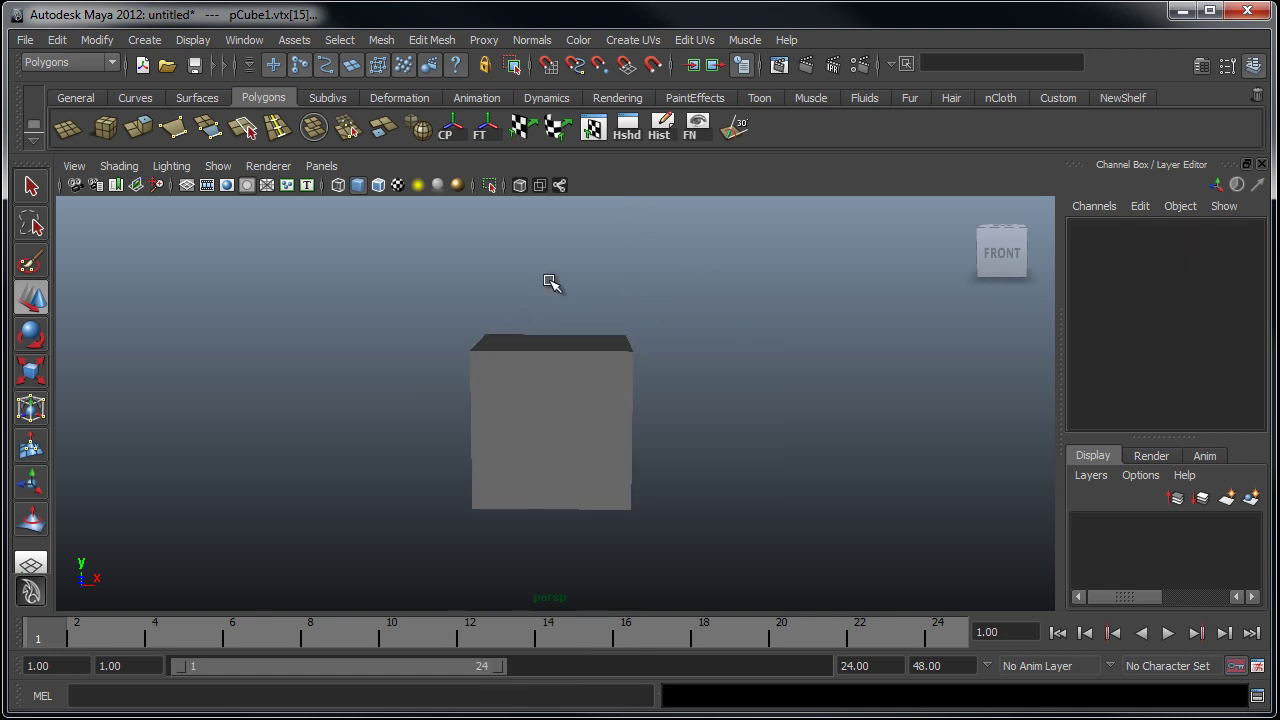
left_click_drag(552, 334, 568, 389, "alt")
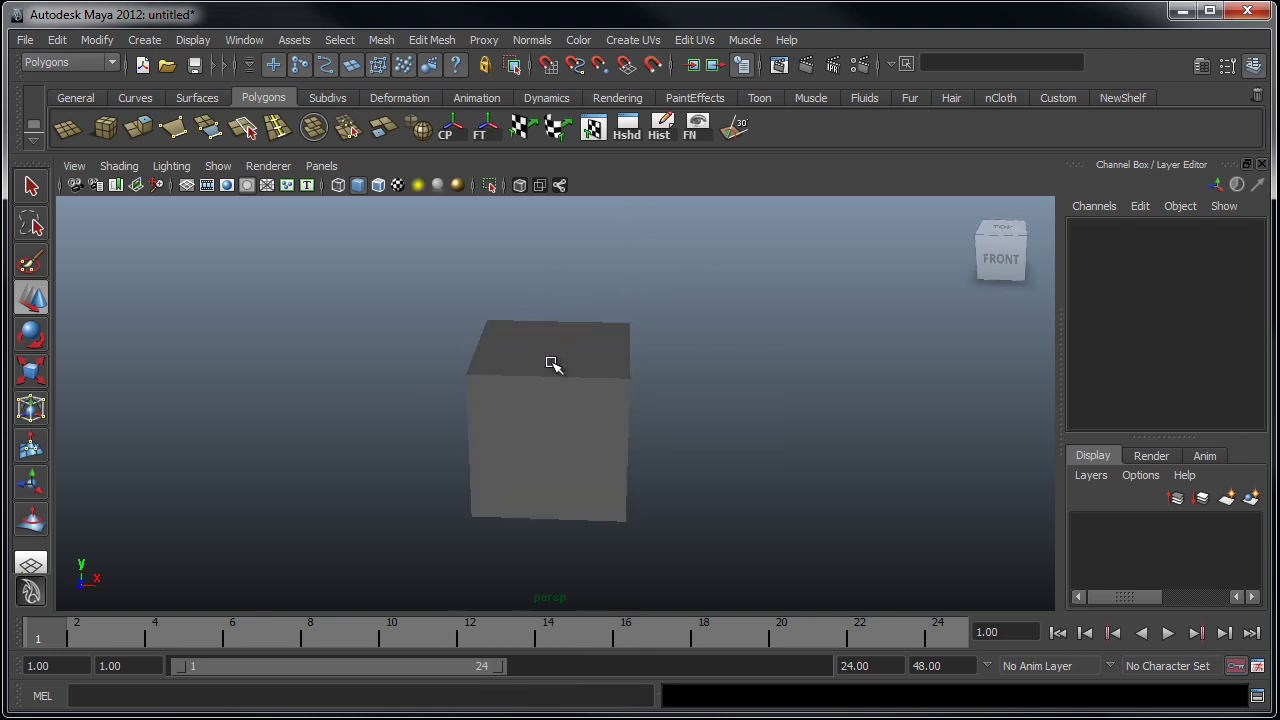
- Select the cube and create a lattice deformer around it with 3 × 3 × 3 divisions, using the Animation command set
left_click(577, 354)
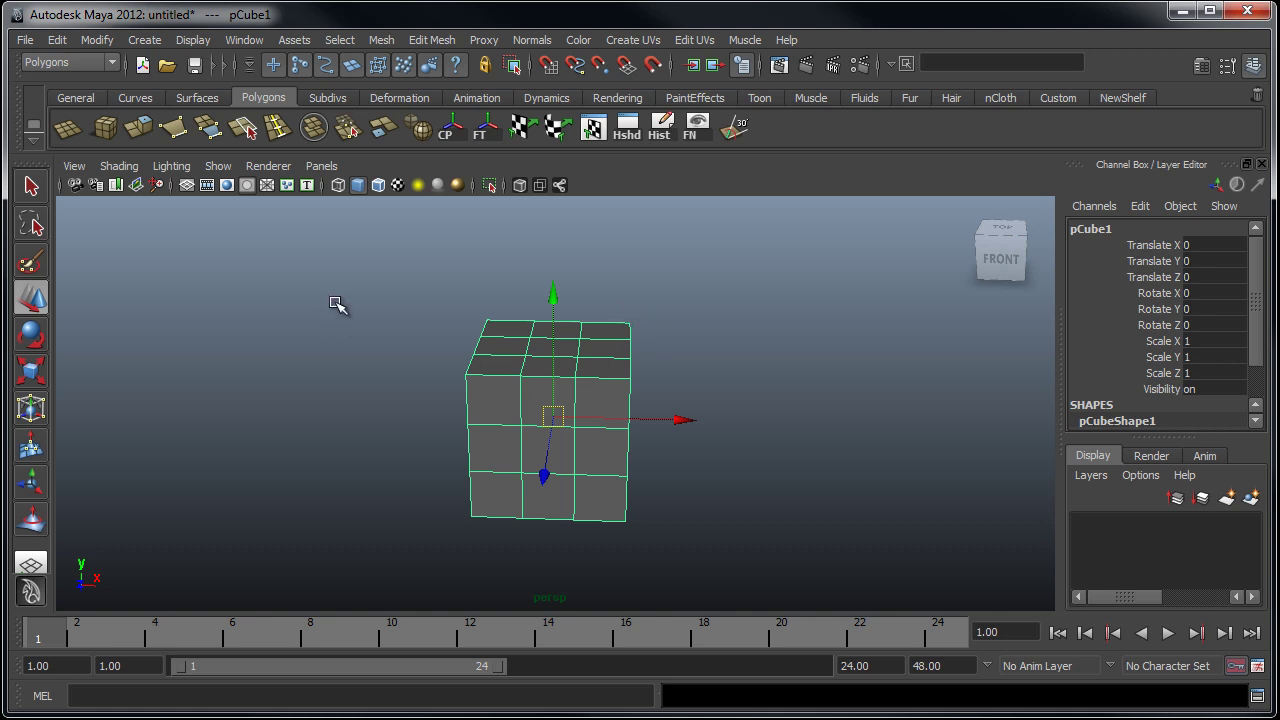
left_click(88, 63)
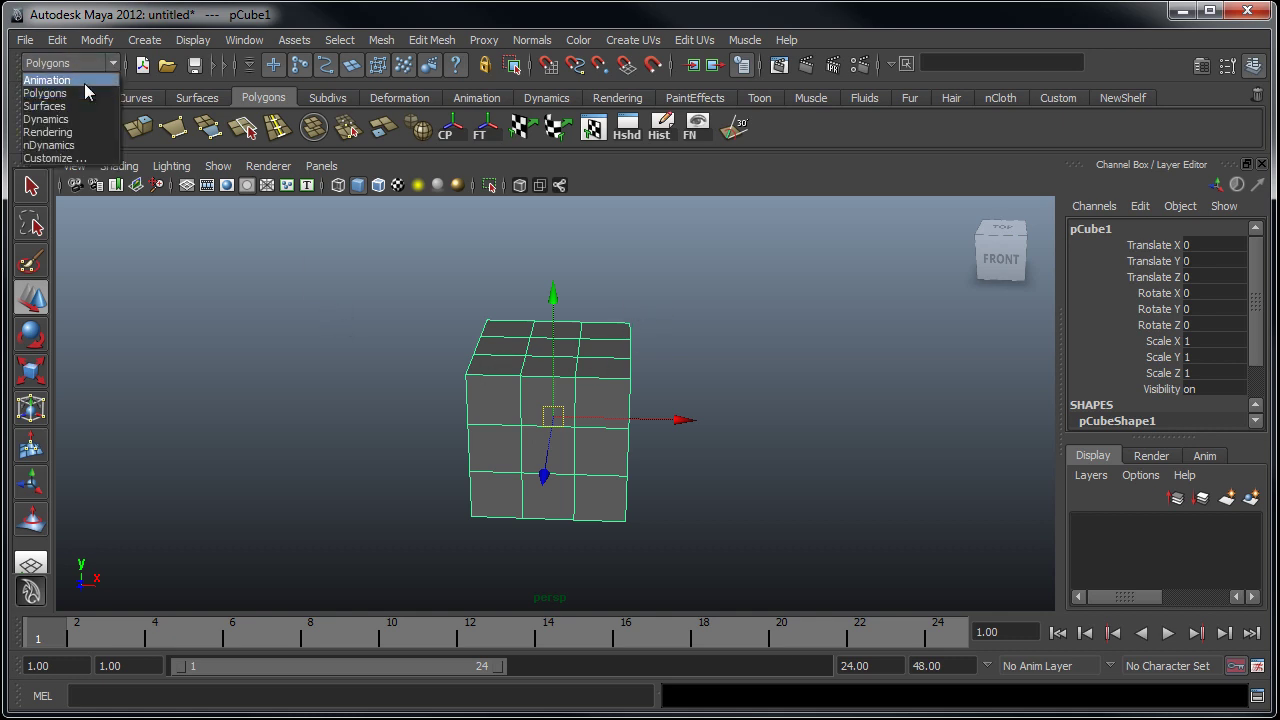
left_click(81, 79)
left_click(516, 42)
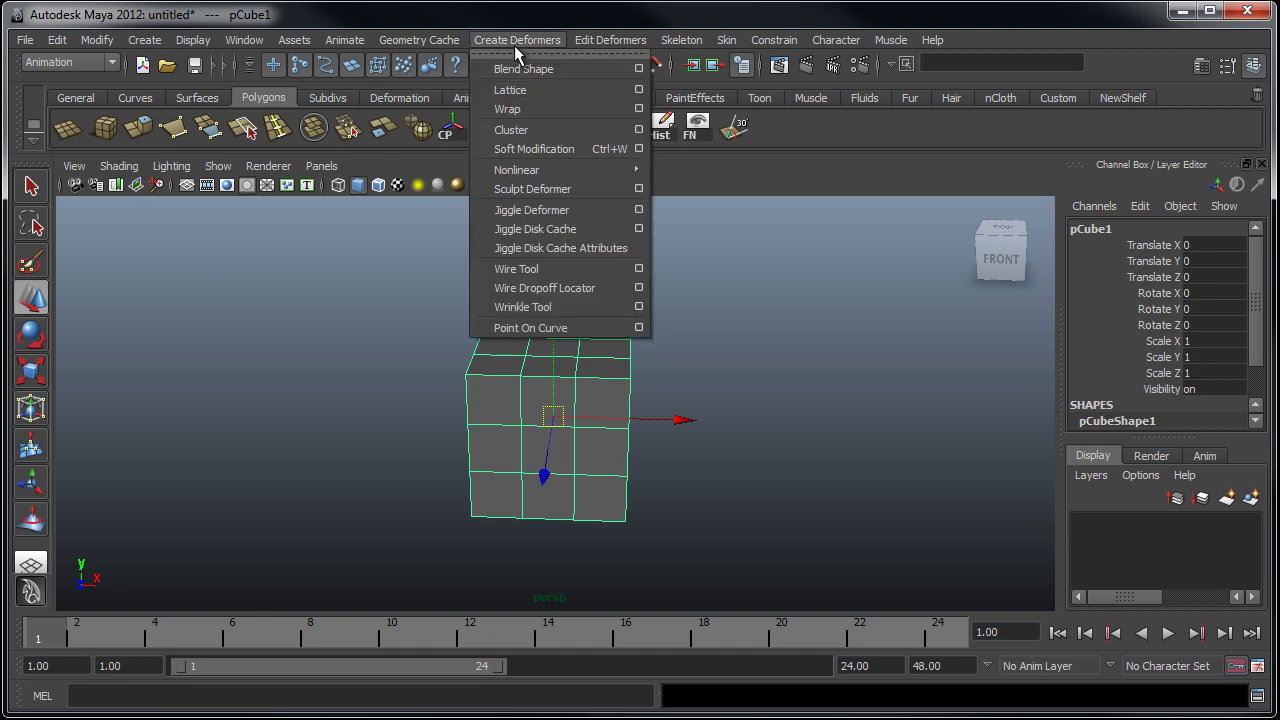
left_click(639, 90)
left_click_drag(1246, 26, 922, 68)
left_click(1005, 412)
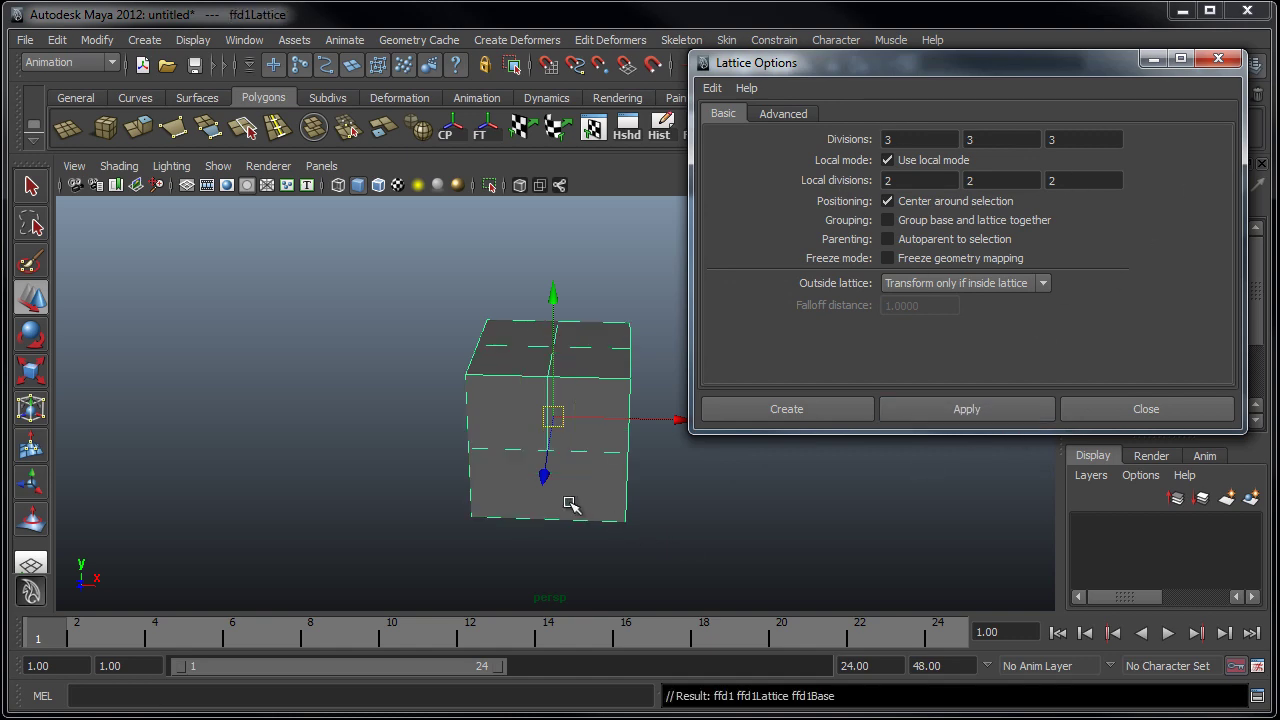
left_click(1128, 412)
- Edit the lattice's points and move the upper row on the +X side outward and upward
scroll(1011, 491, "up", 6)
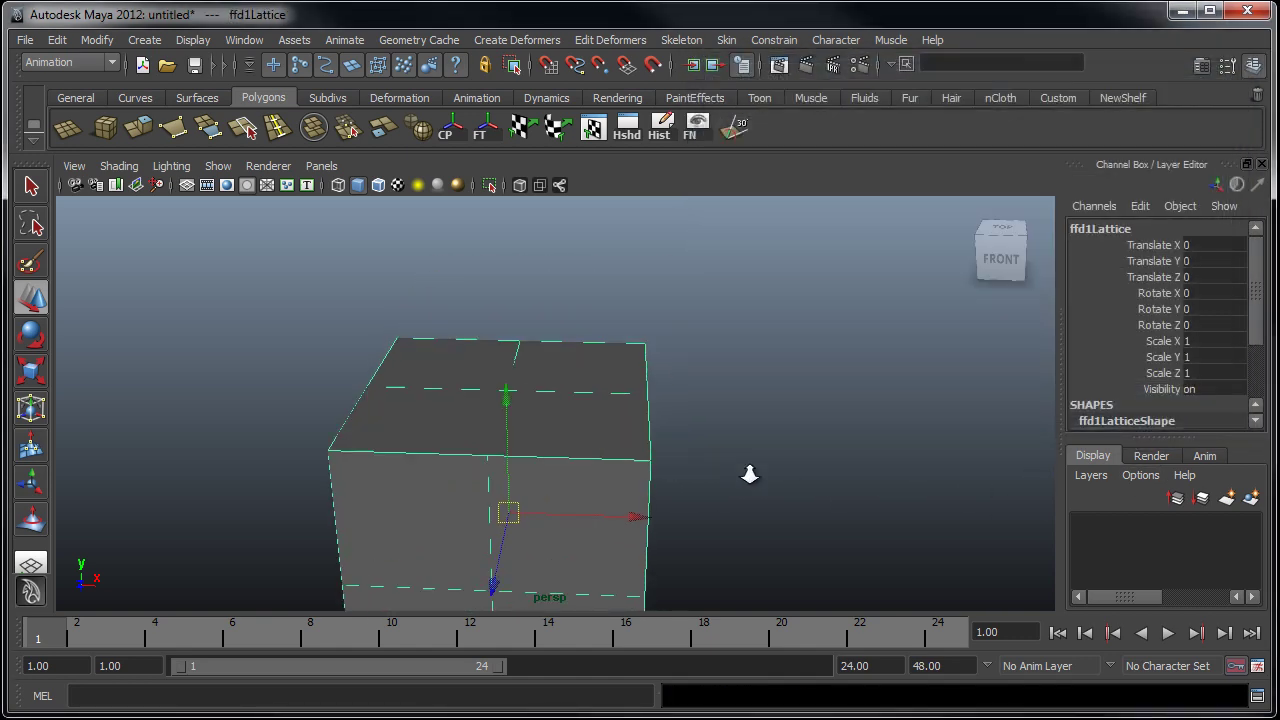
key("F8")
left_click_drag(853, 451, 769, 427, "alt")
left_click_drag(708, 360, 618, 443)
left_click_drag(584, 483, 614, 466, "alt")
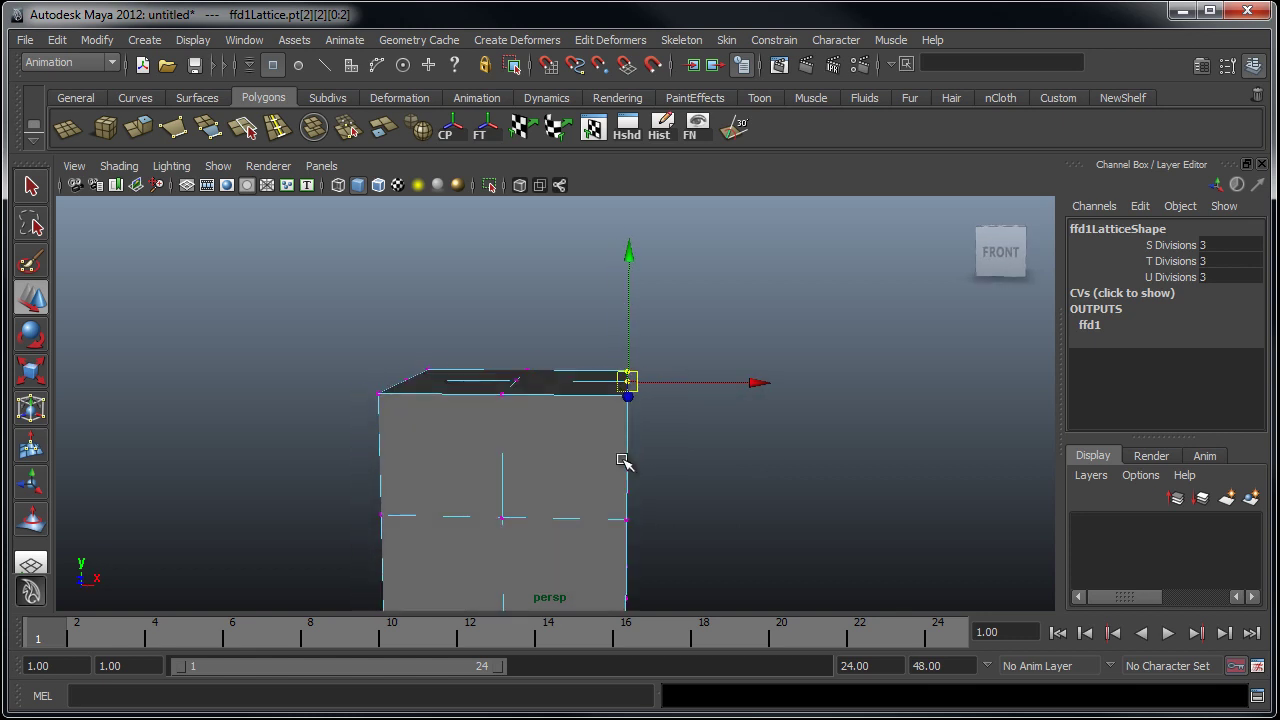
left_click_drag(623, 377, 702, 318)
left_click_drag(638, 418, 634, 420, "alt")
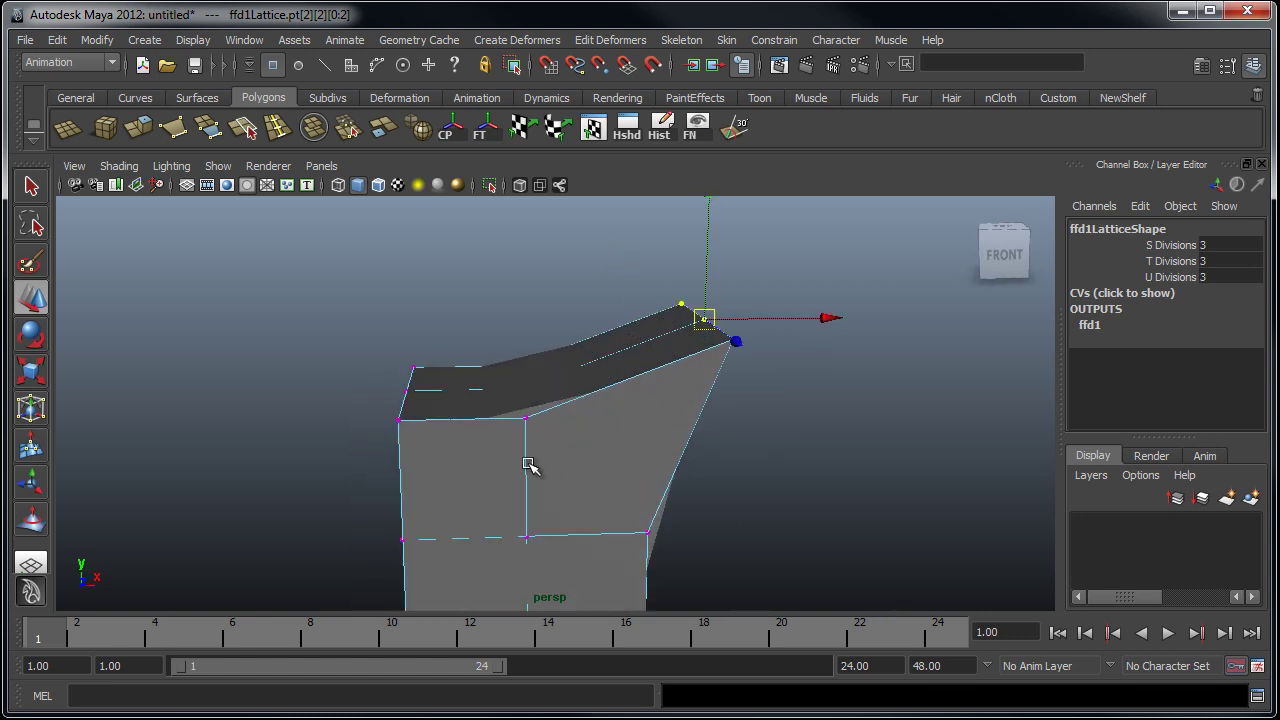
left_click_drag(678, 343, 594, 229)
- Pull the middle row of lattice points on the +X side outward and turn on wireframe on shaded display
left_click_drag(688, 411, 598, 332, "alt")
left_click_drag(650, 323, 545, 468)
left_click_drag(586, 400, 658, 390)
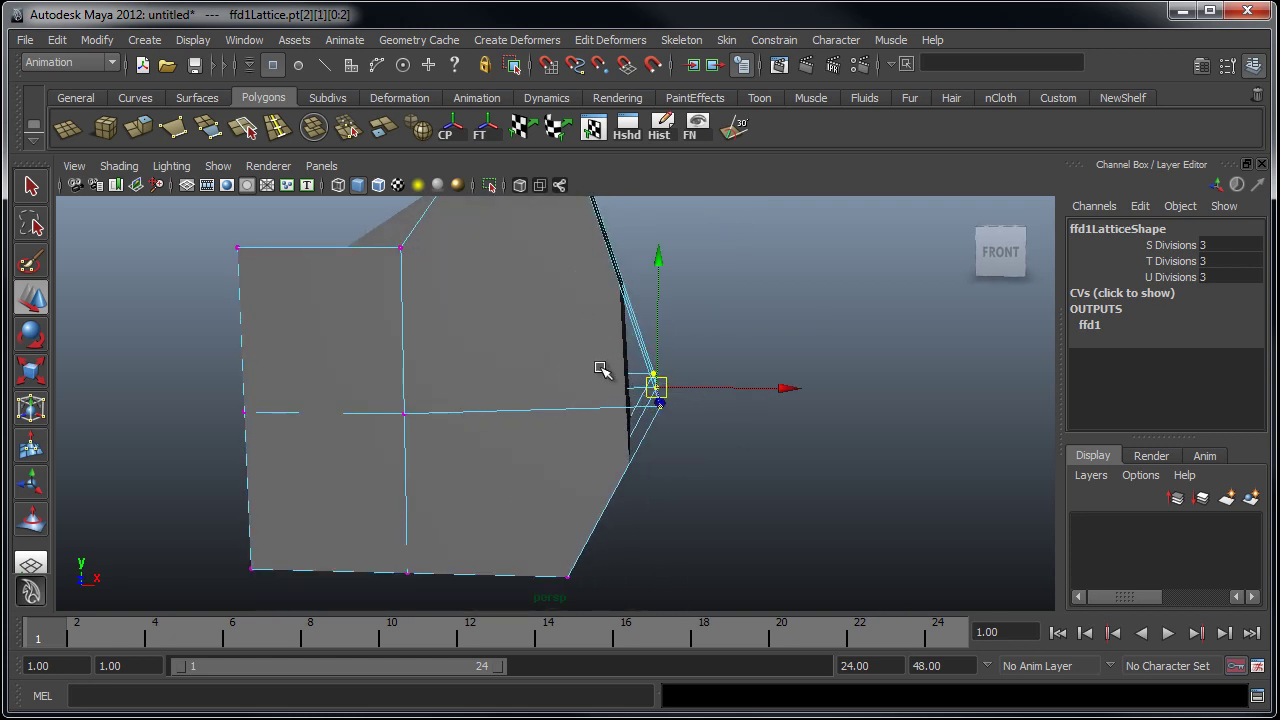
left_click(378, 185)
middle_click_drag(507, 360, 518, 449, "alt")
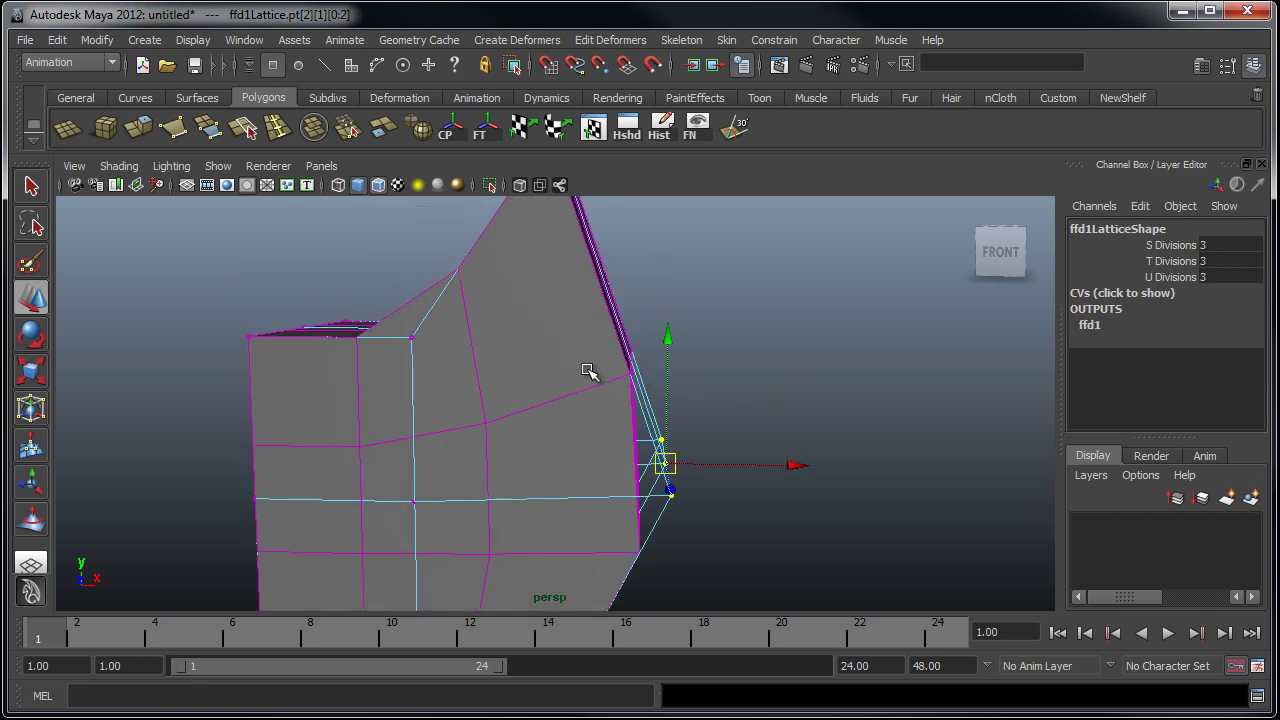
left_click_drag(497, 328, 505, 490, "alt")
left_click_drag(359, 442, 392, 446, "alt")
left_click_drag(530, 500, 517, 440, "alt")
left_click_drag(606, 390, 508, 461)
left_click_drag(552, 404, 569, 434, "alt")
key("z")
- Scale the bottom row of lattice points on the -X side so that edge becomes narrower
left_click_drag(494, 384, 414, 462)
left_click_drag(424, 465, 512, 469, "alt")
key("e")
key("r")
left_click_drag(462, 408, 430, 440)
left_click_drag(418, 508, 252, 372)
left_click_drag(258, 420, 443, 510, "alt")
middle_click_drag(427, 504, 383, 494, "shift")
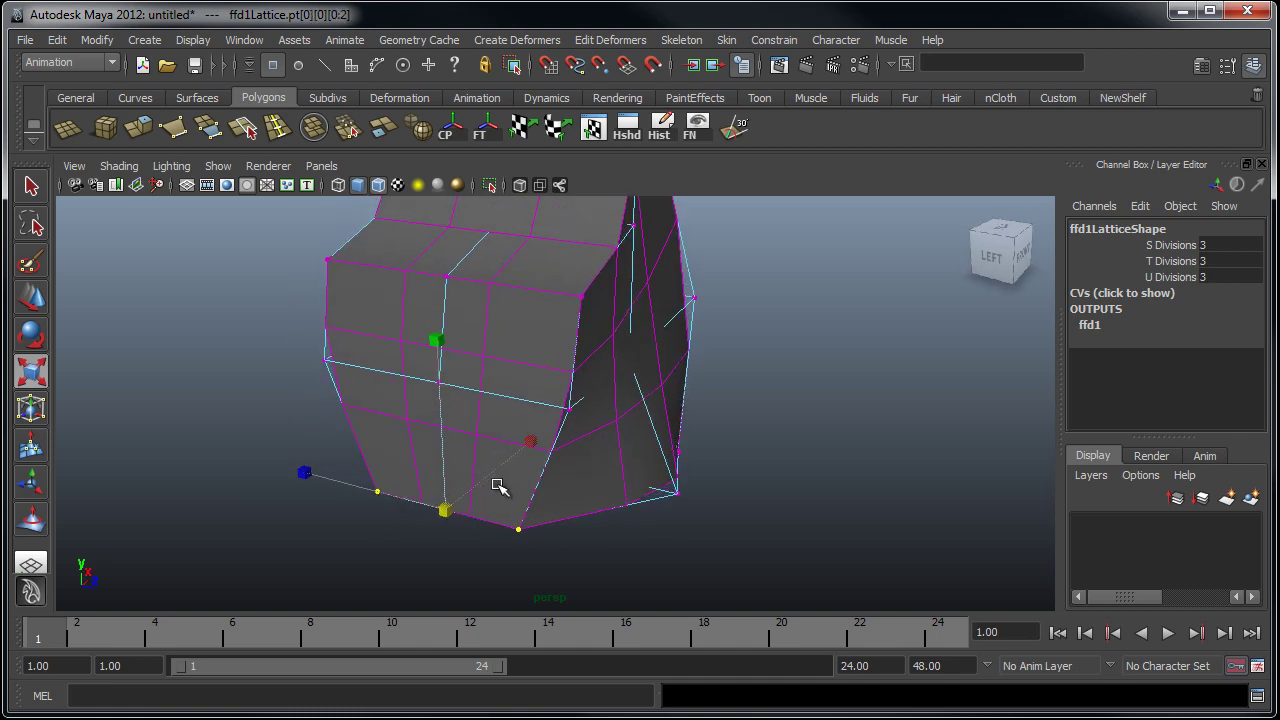
middle_click_drag(500, 404, 511, 489, "alt")
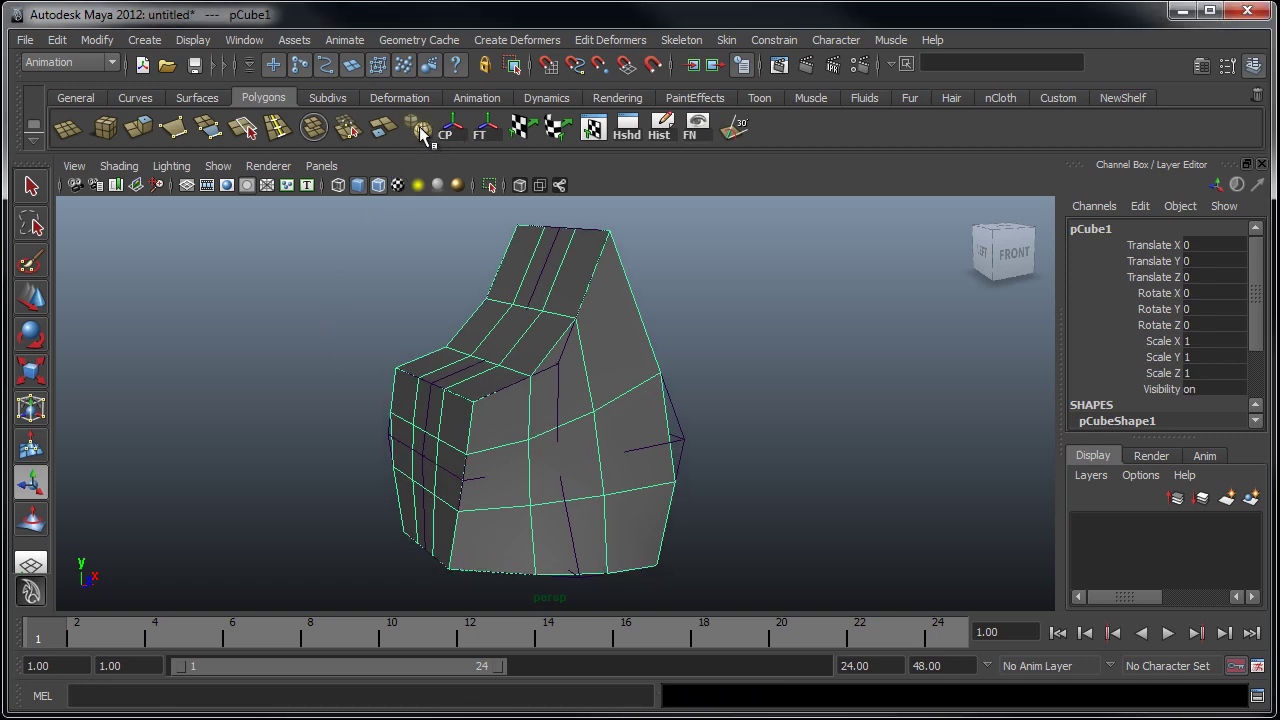
- Apply Smooth to the deformed cube mesh and bring its construction history into view
left_click(420, 128)
left_click_drag(600, 294, 710, 430, "alt")
left_click_drag(1258, 287, 1256, 384)
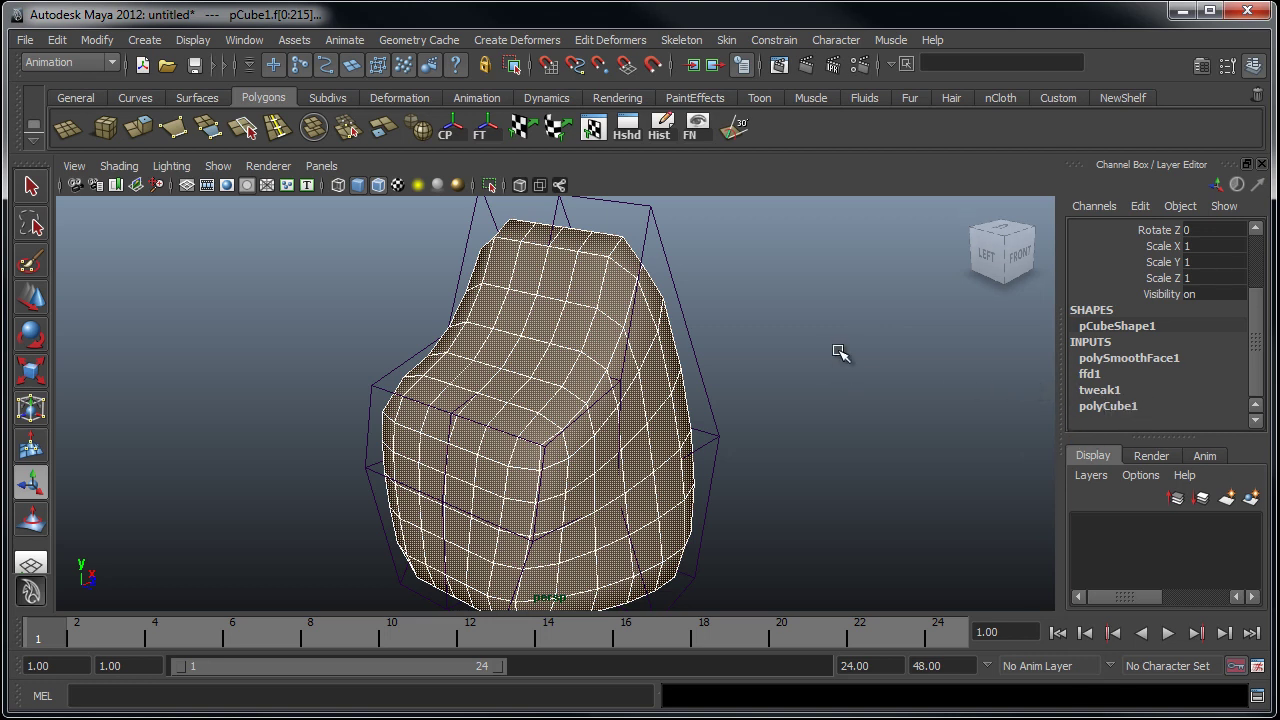
middle_click_drag(886, 323, 889, 323, "alt")
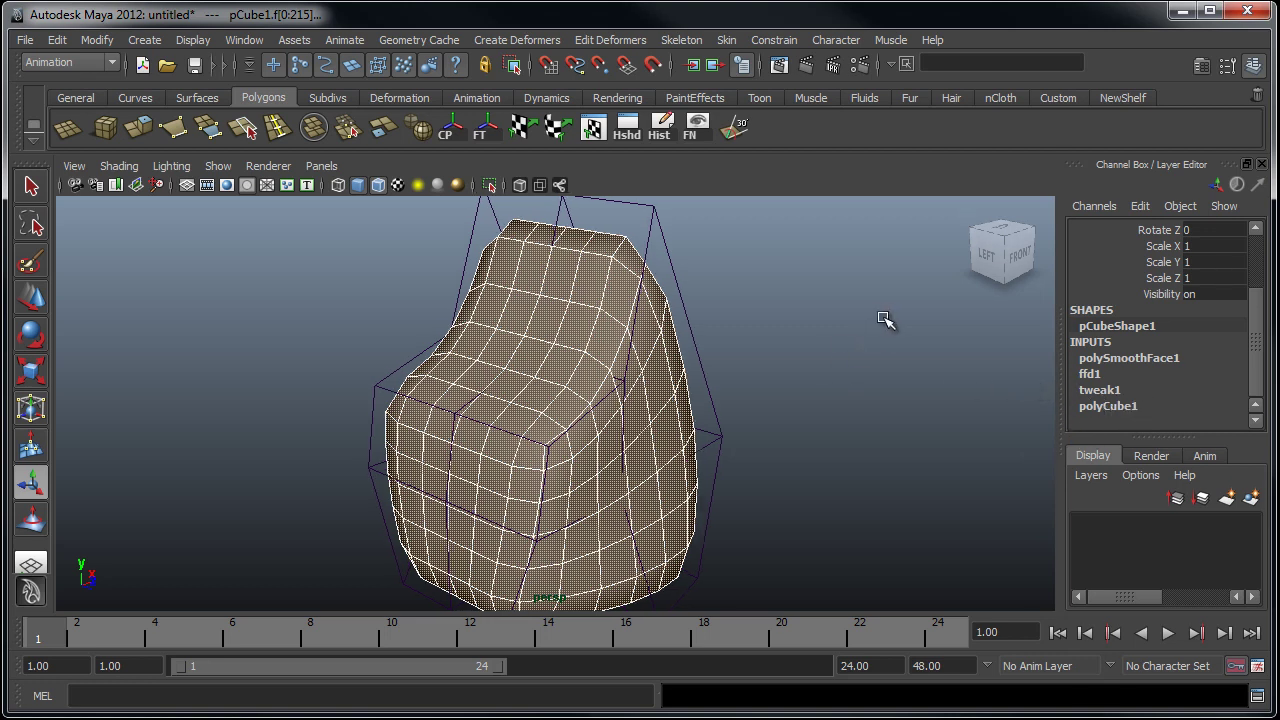
- Set the smooth operation's divisions to 2
left_click(1089, 374)
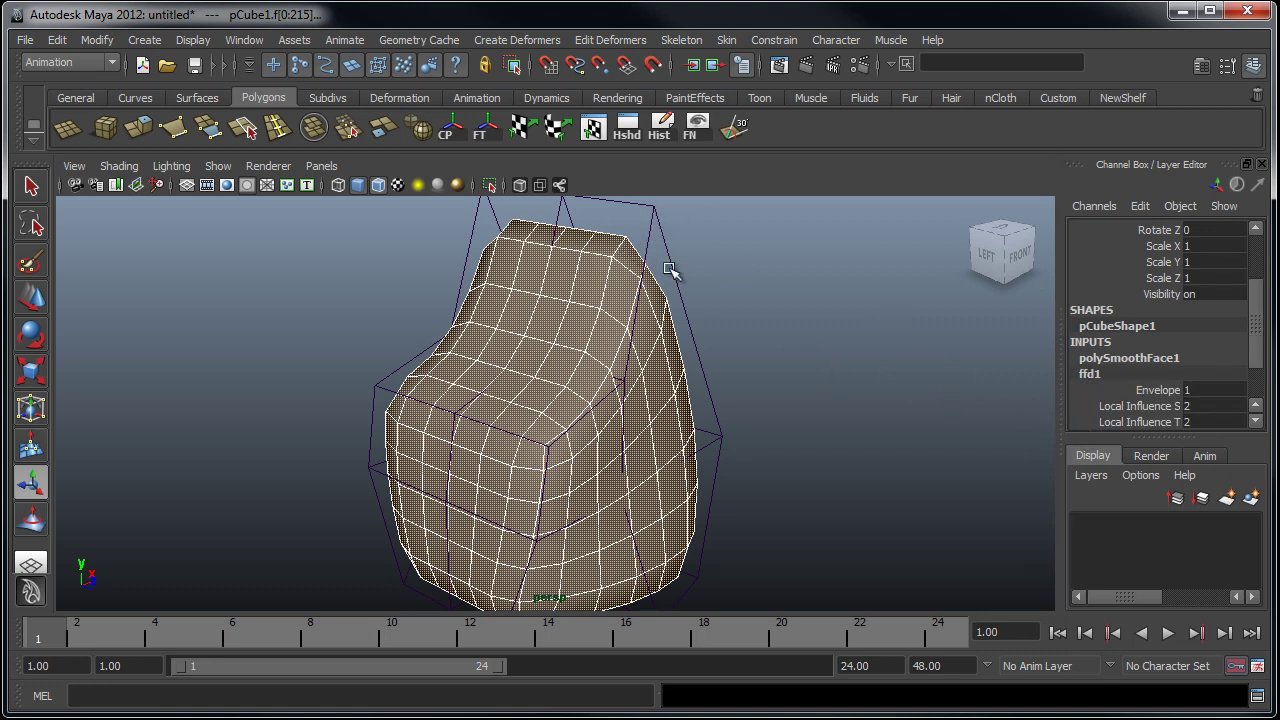
left_click(1127, 358)
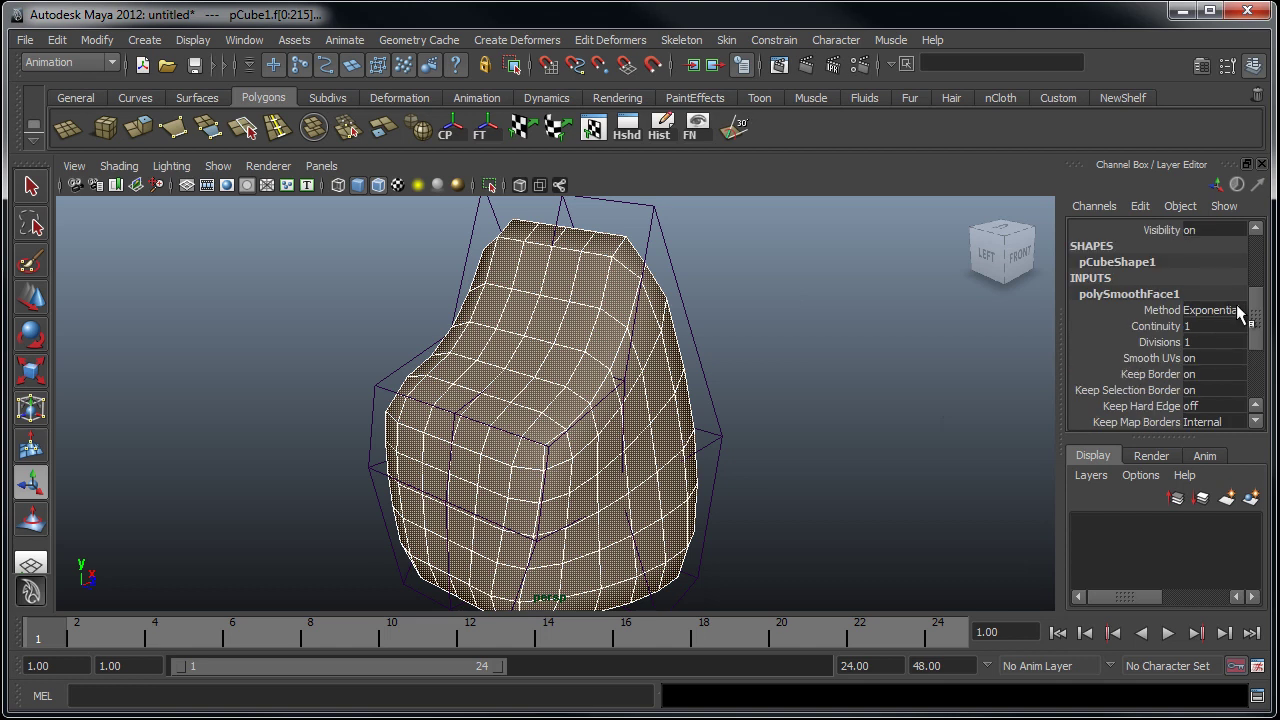
mouse_move(1258, 316)
left_mouse_down()
mouse_move(1251, 346)
mouse_move(1252, 334)
left_mouse_up()
double_click(1194, 286)
type("2")
key("Return")
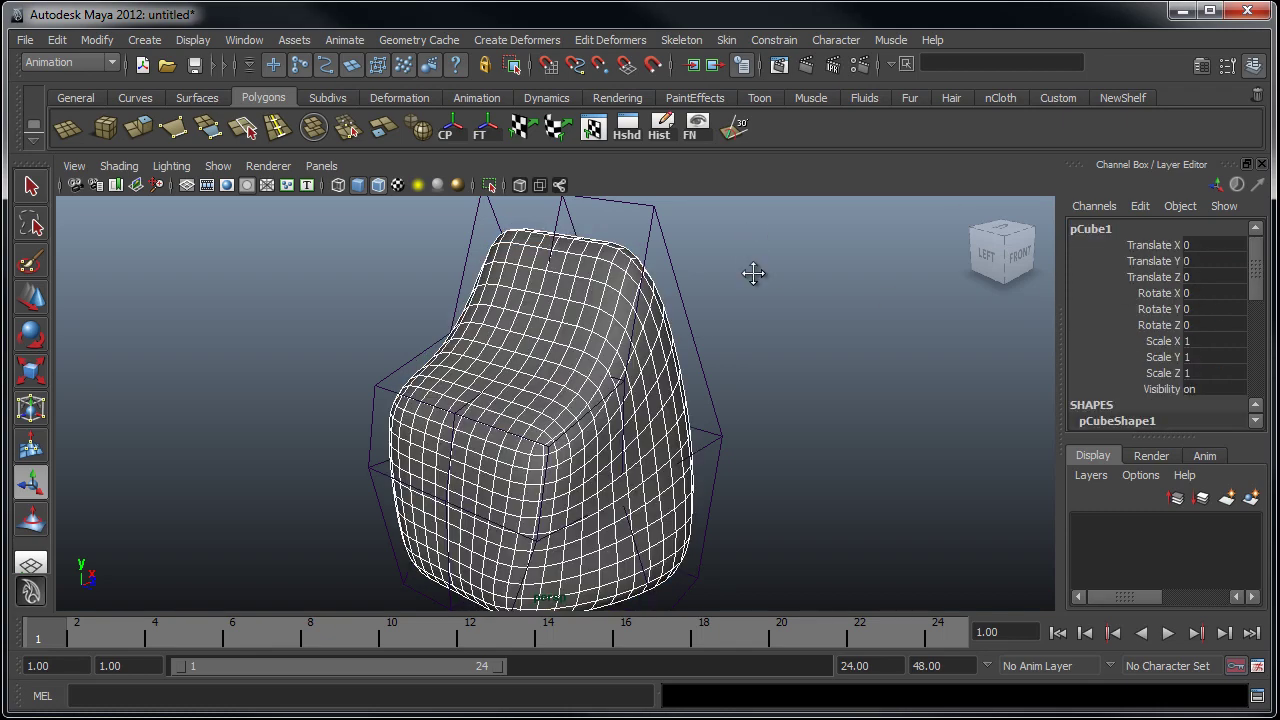
- Select the lattice, switch to editing its points and select the row along the raised upper edge for moving
left_click_drag(760, 277, 725, 263, "alt")
left_click(725, 263)
left_click(692, 291)
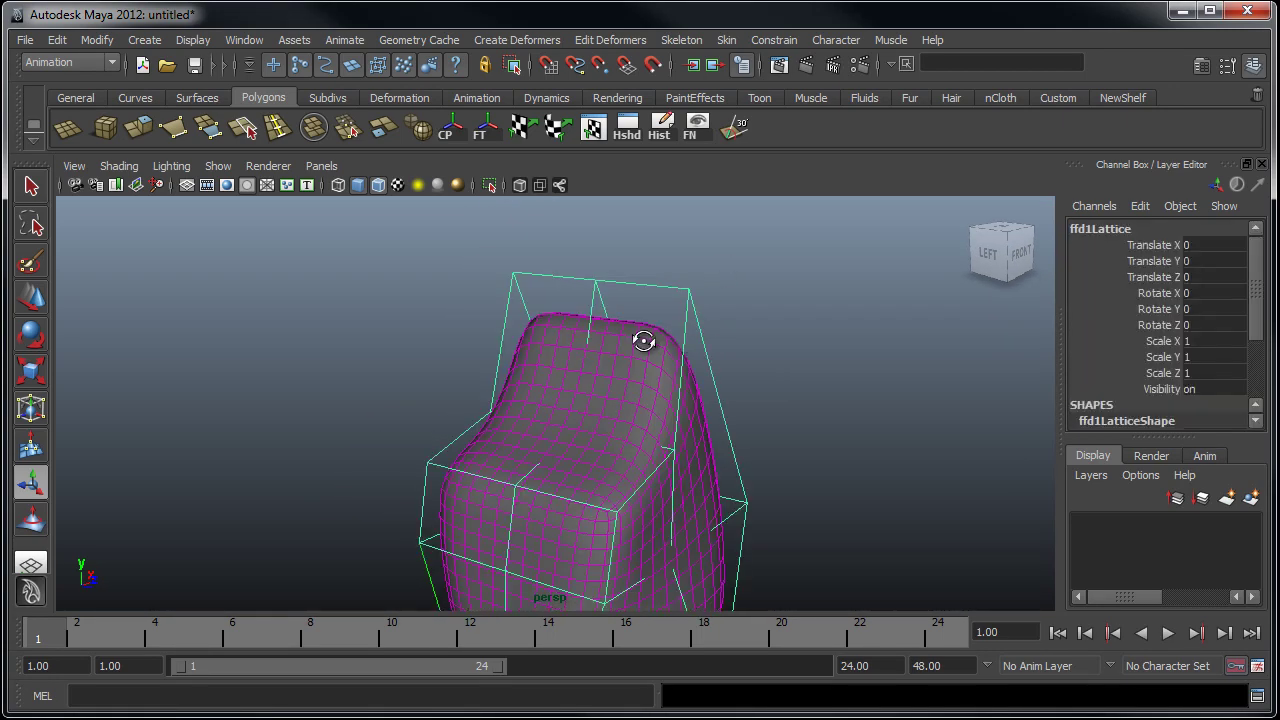
right_click(700, 288)
right_click_drag(697, 288, 709, 242)
left_click_drag(718, 258, 441, 298)
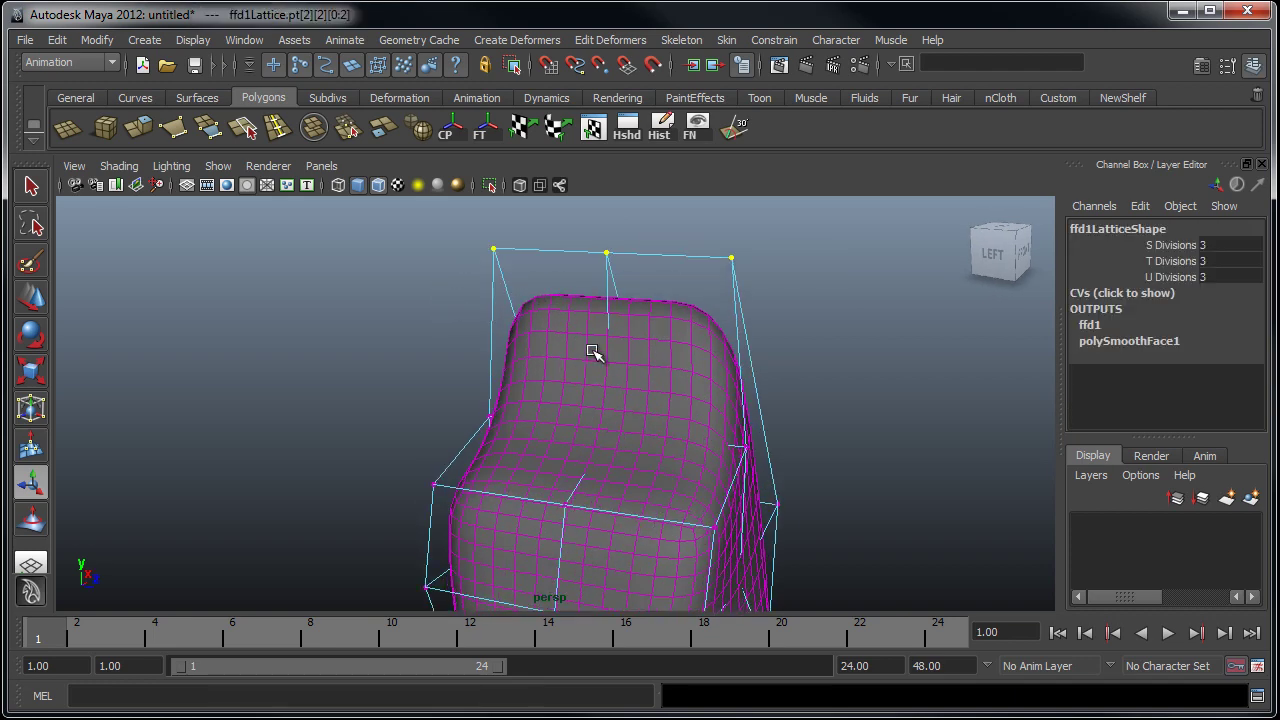
key("e")
key("w")
- Scale the middle row of lattice points on the +X side along its depth and return to object mode
left_click_drag(646, 334, 705, 330, "alt")
left_click_drag(723, 474, 750, 360, "alt")
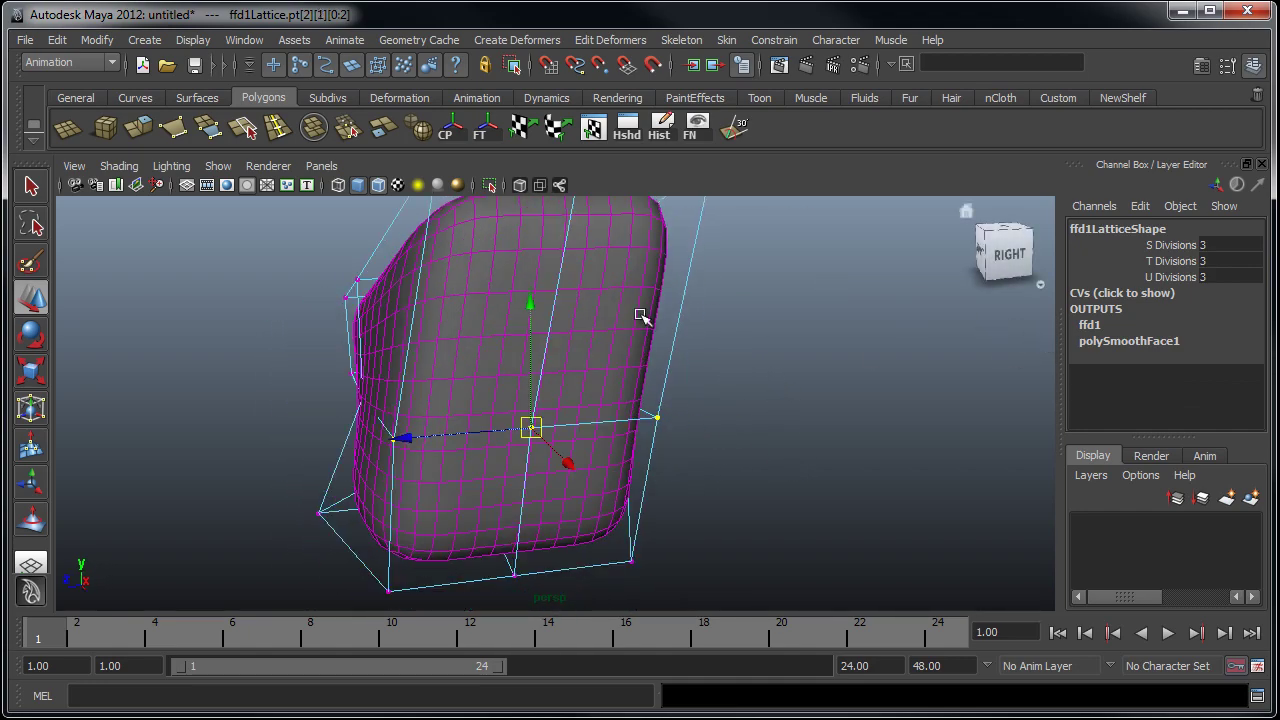
key("r")
left_click_drag(611, 431, 518, 477, "alt")
left_click_drag(682, 427, 824, 424)
left_click_drag(623, 434, 455, 552, "alt")
left_click_drag(694, 491, 654, 500)
left_click_drag(566, 320, 624, 355, "alt")
right_click_drag(643, 346, 750, 321)
left_click(874, 286)
- Select the smoothed mesh and create a nonlinear bend deformer with low bound -1, high bound 1 and curvature 0
left_click_drag(650, 318, 818, 331, "alt")
right_click_drag(660, 254, 752, 240)
left_click(451, 360)
left_click_drag(508, 337, 540, 338, "alt")
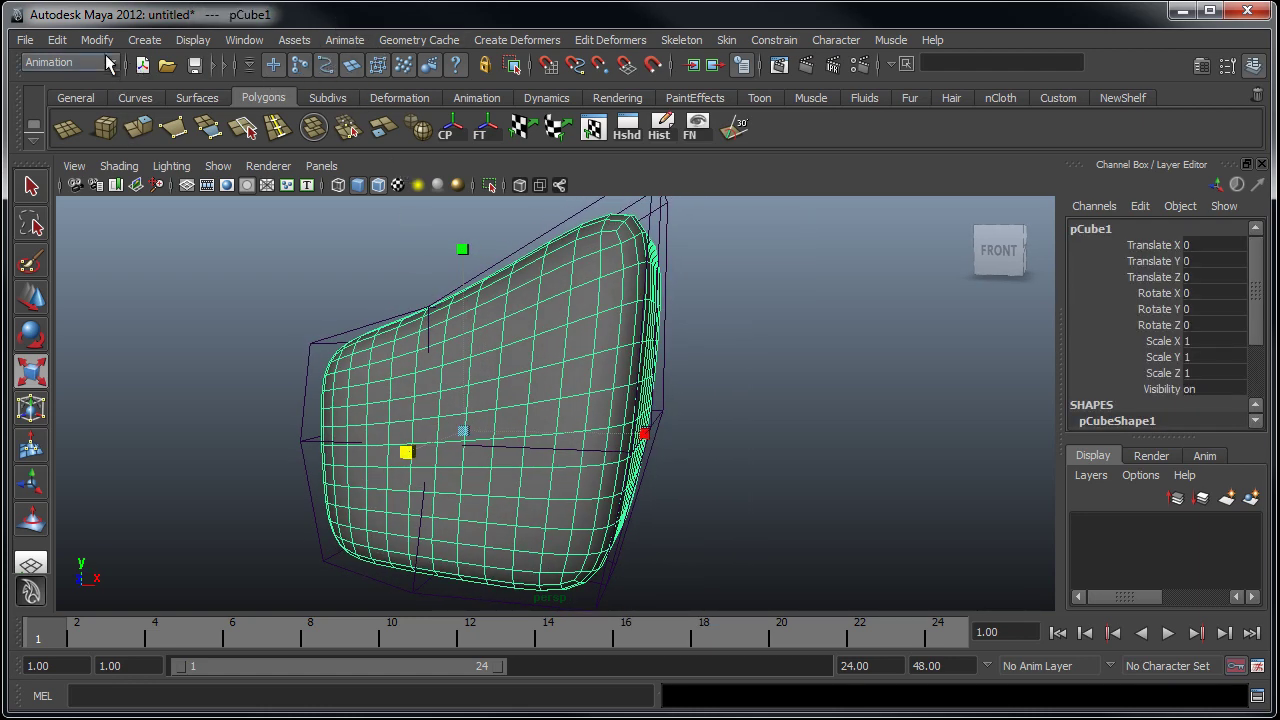
left_click(481, 40)
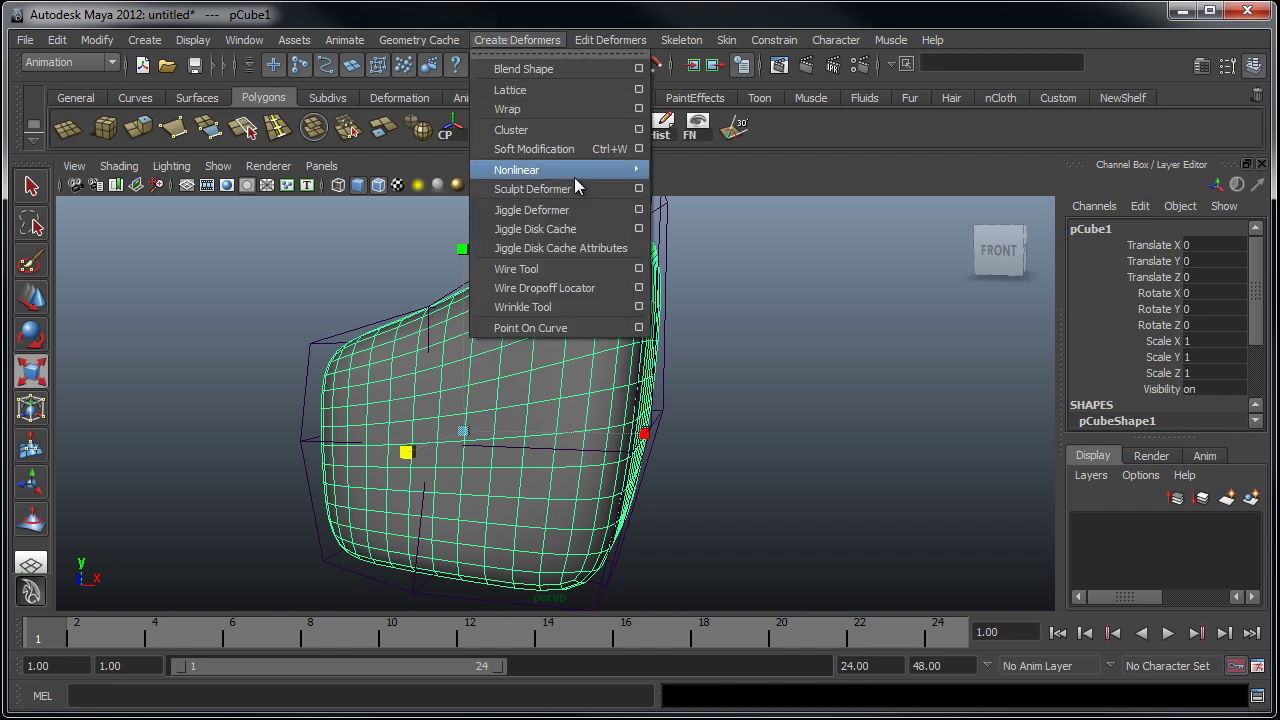
mouse_move(574, 172)
left_click(722, 180)
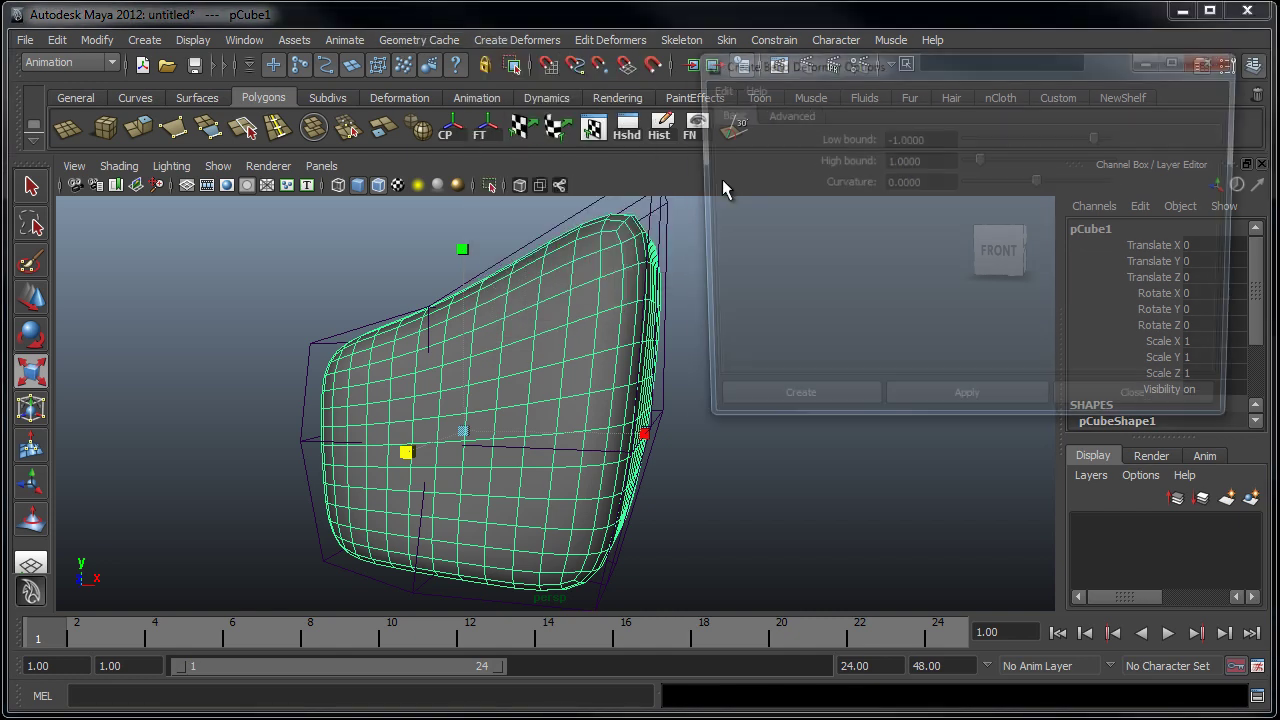
scroll(523, 349, "up", 4)
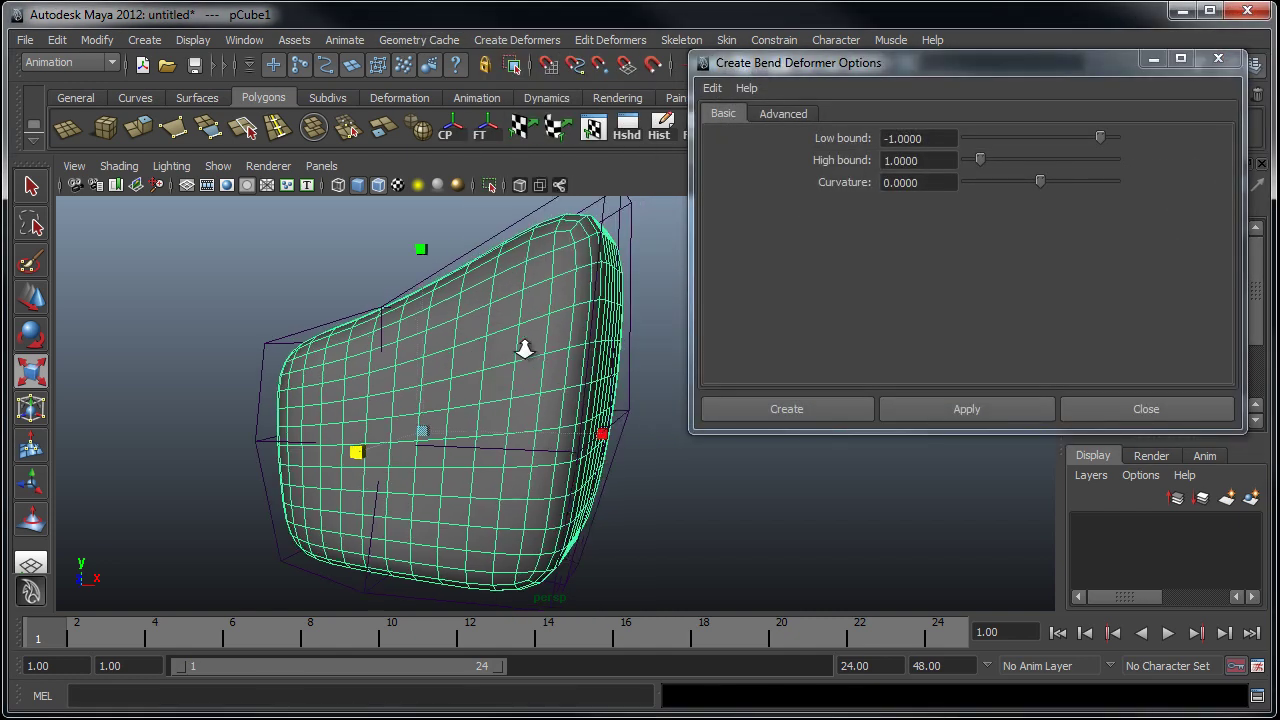
left_click(1018, 418)
left_click(1098, 410)
- Set the bend deformer's curvature to 1
right_click_drag(791, 506, 700, 498, "alt")
left_click_drag(700, 498, 750, 497, "alt")
right_click_drag(750, 497, 680, 428, "alt")
left_click_drag(1257, 300, 1254, 405)
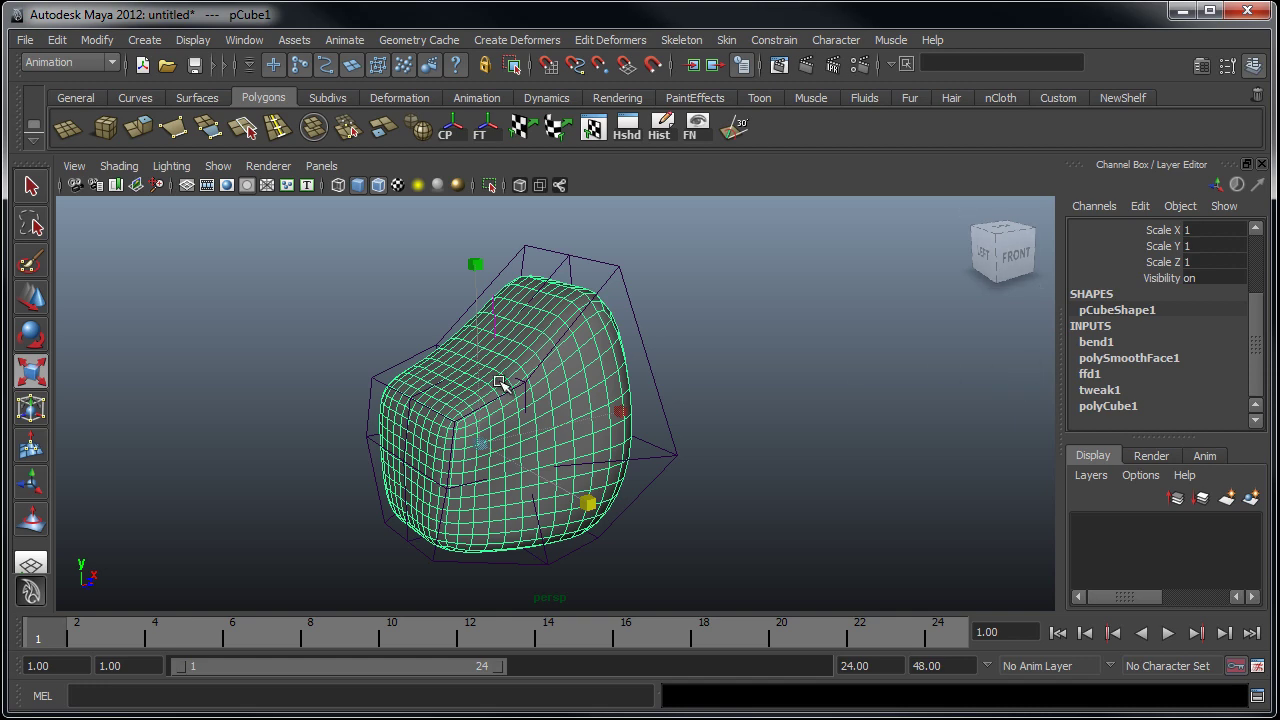
left_click(1096, 342)
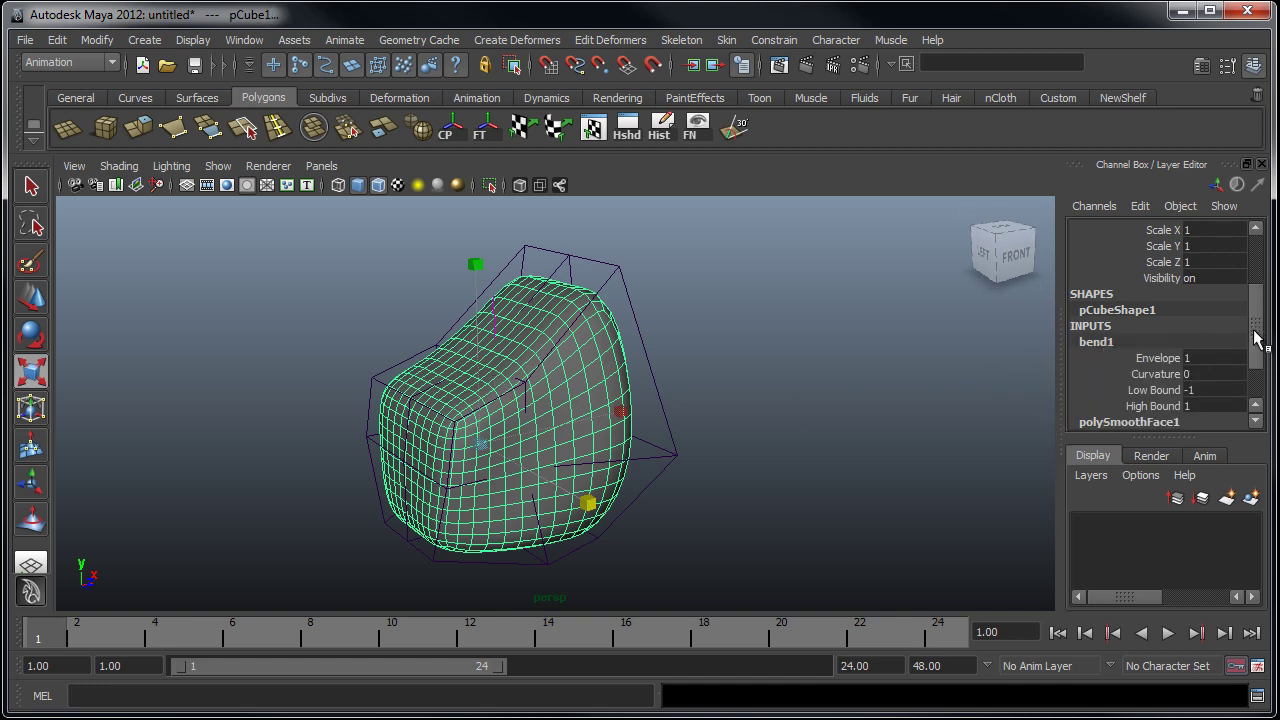
scroll(1193, 314, "down", 2)
type("1")
key("Return")
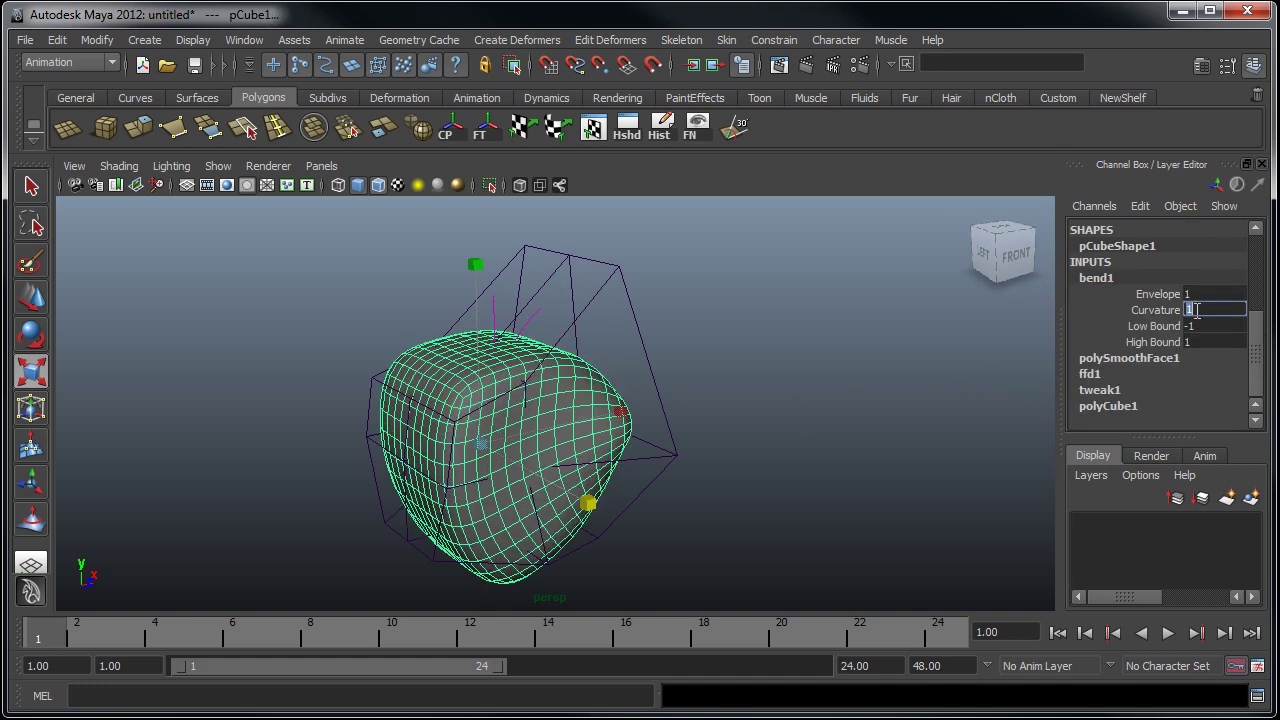
- Set the bend deformer's curvature to 0.5 and rotate its handle about -67.6 degrees around Y
type("0.5")
key("Return")
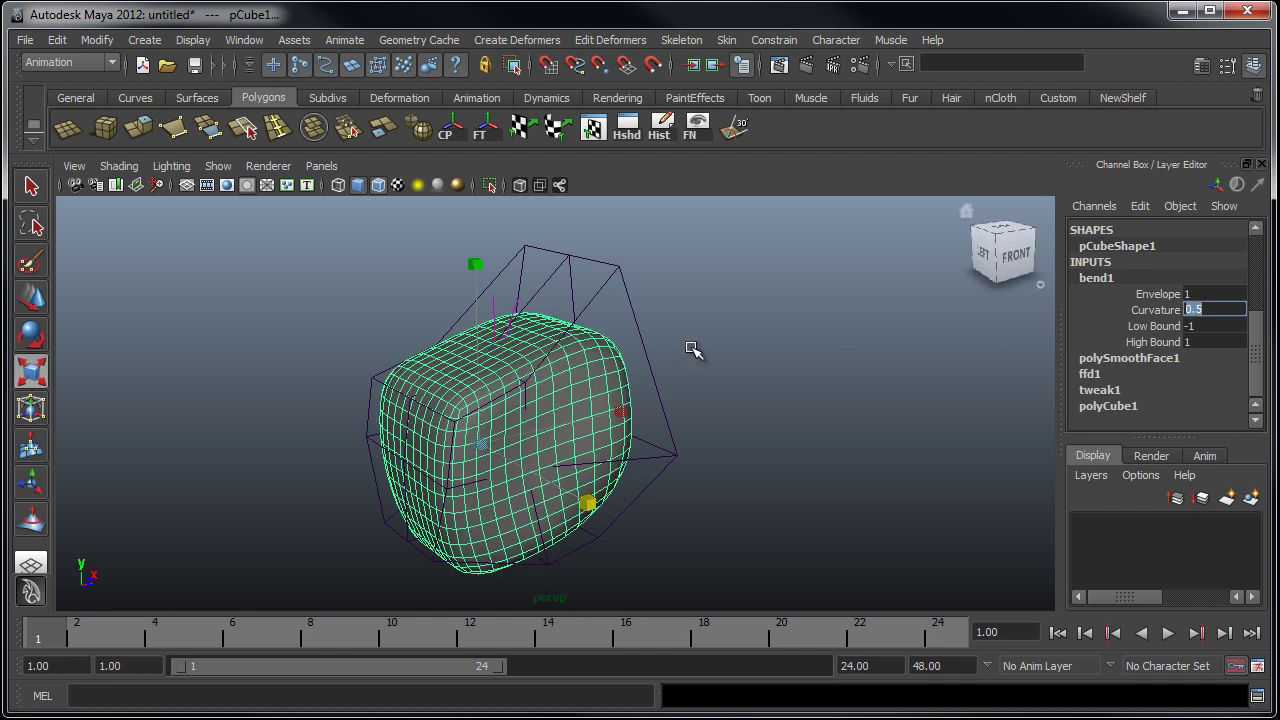
left_click(495, 300)
key("f")
key("e")
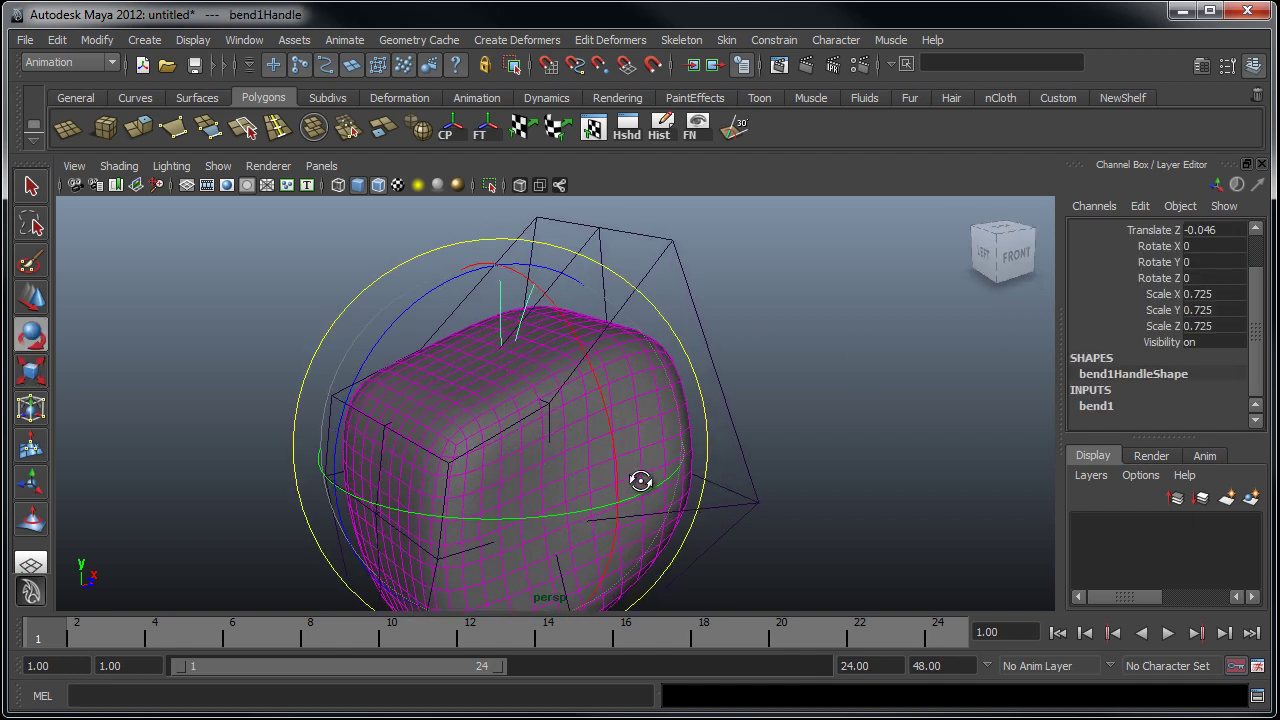
left_click_drag(689, 479, 496, 514)
right_click_drag(966, 460, 820, 459, "alt")
left_click_drag(820, 459, 677, 457, "alt")
key("w")
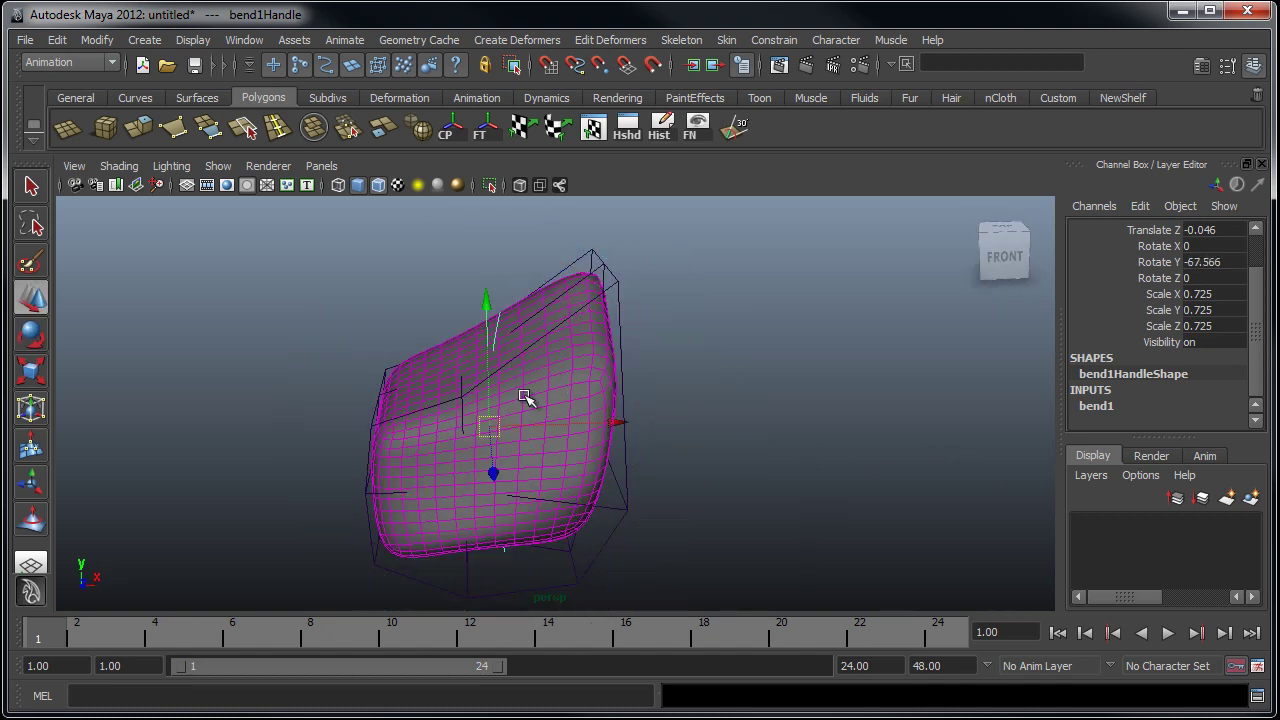
left_click_drag(523, 395, 602, 396, "alt")
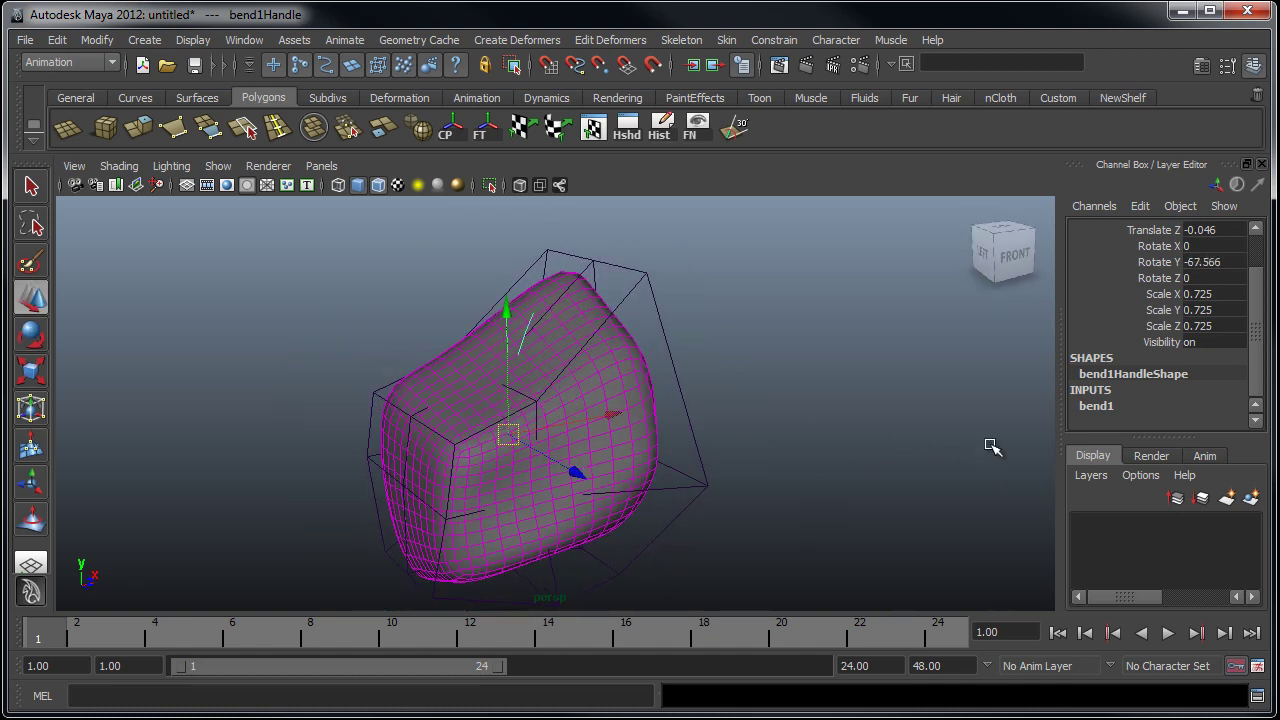
- Review the bend deformer's input attributes from both its handle and the deformed mesh
left_click(1078, 406)
left_click_drag(1252, 336, 1256, 392)
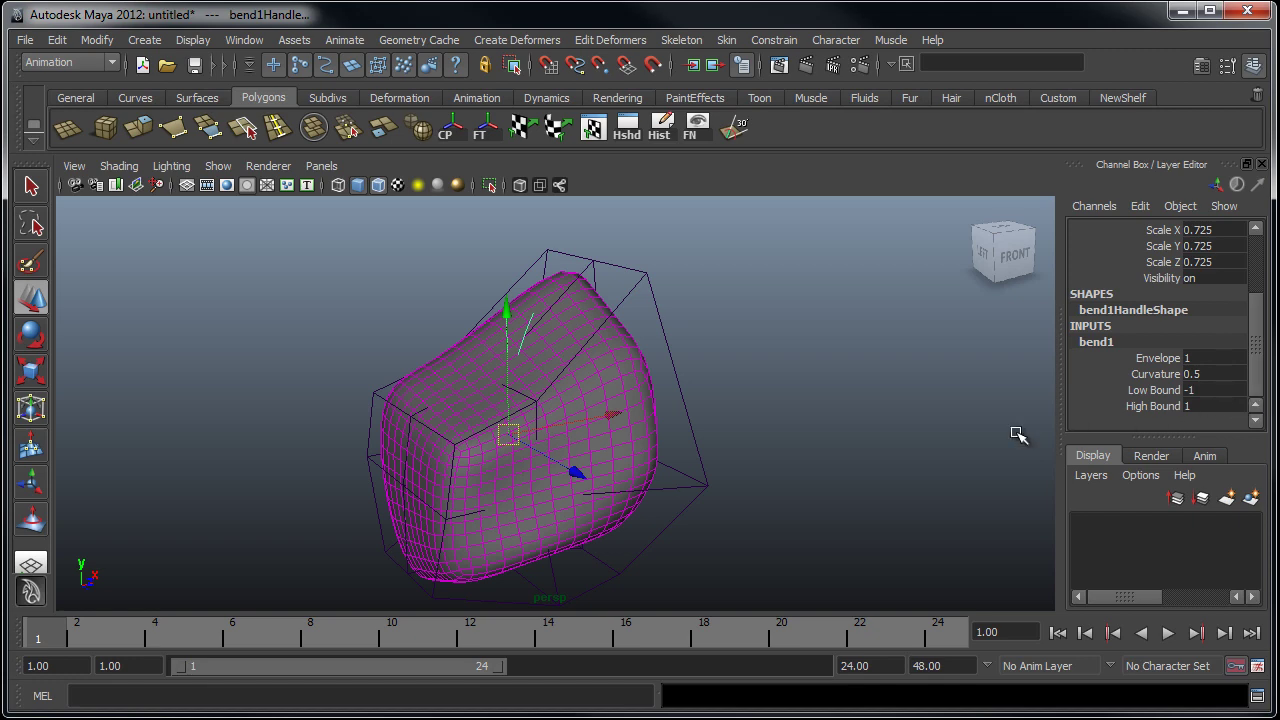
left_click_drag(587, 401, 430, 310, "alt")
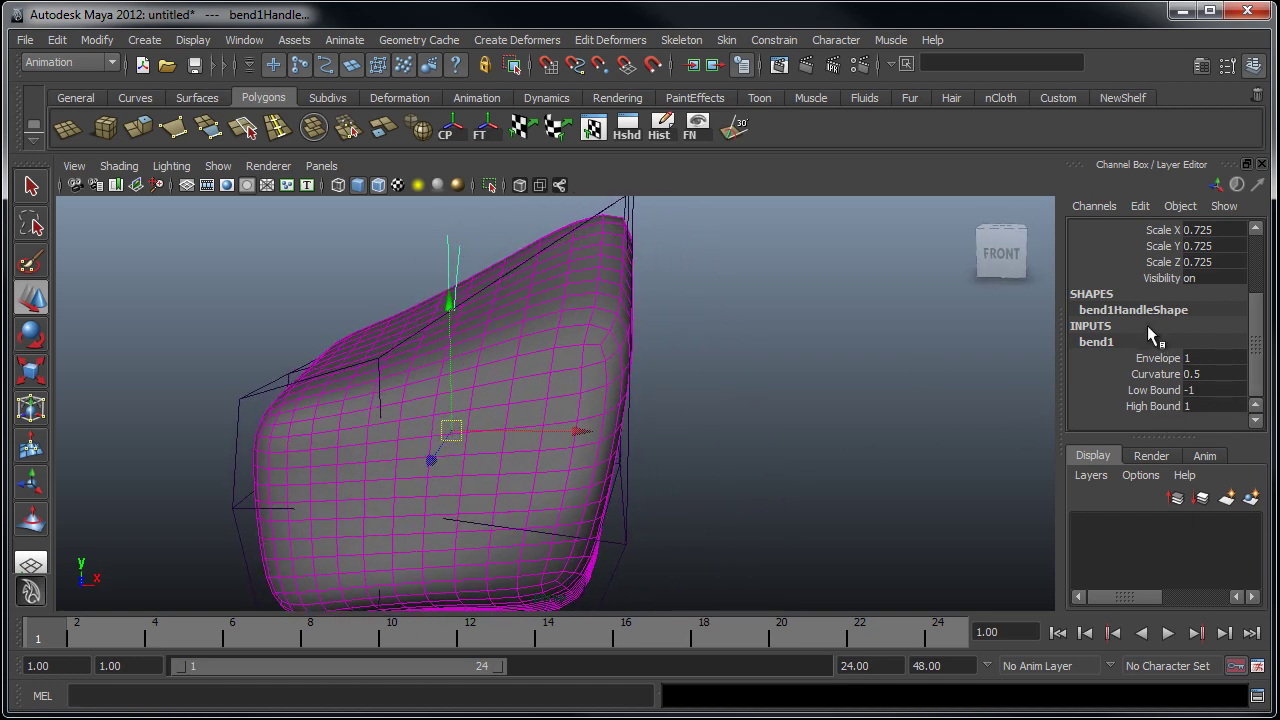
left_click_drag(971, 392, 925, 388, "alt")
left_click(628, 331)
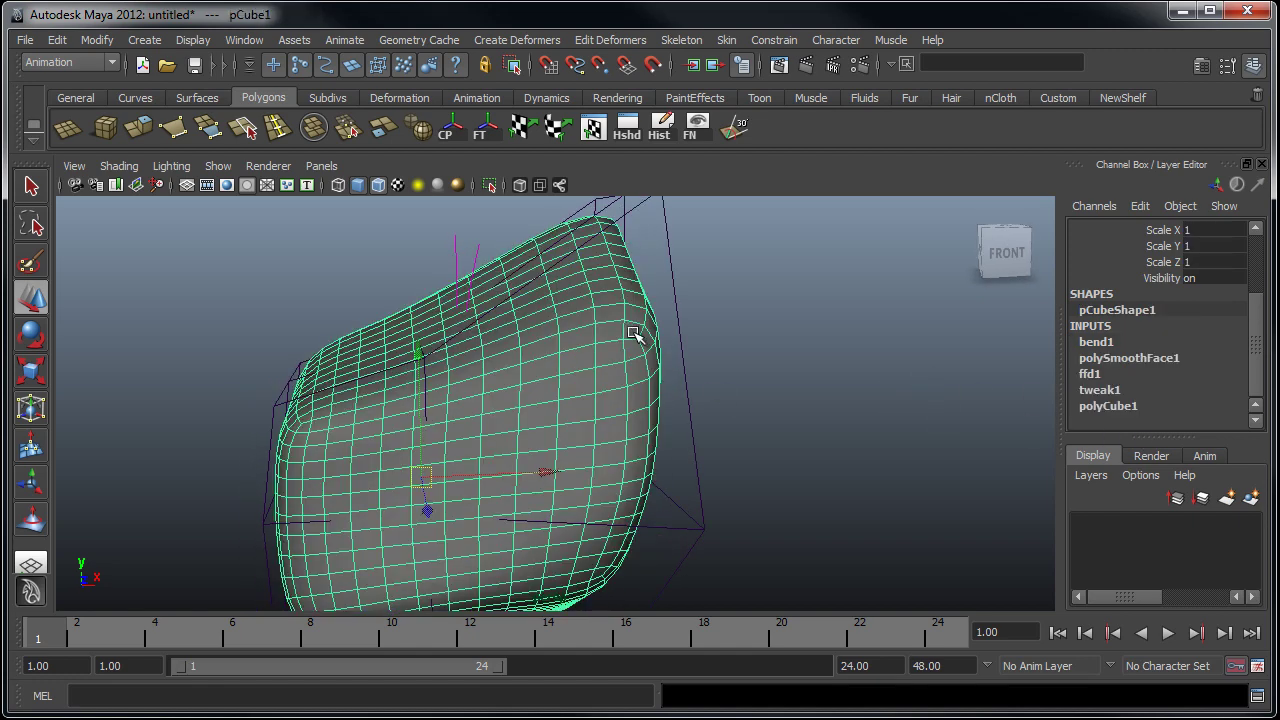
left_click(1103, 342)
left_click_drag(1254, 323, 1254, 331)
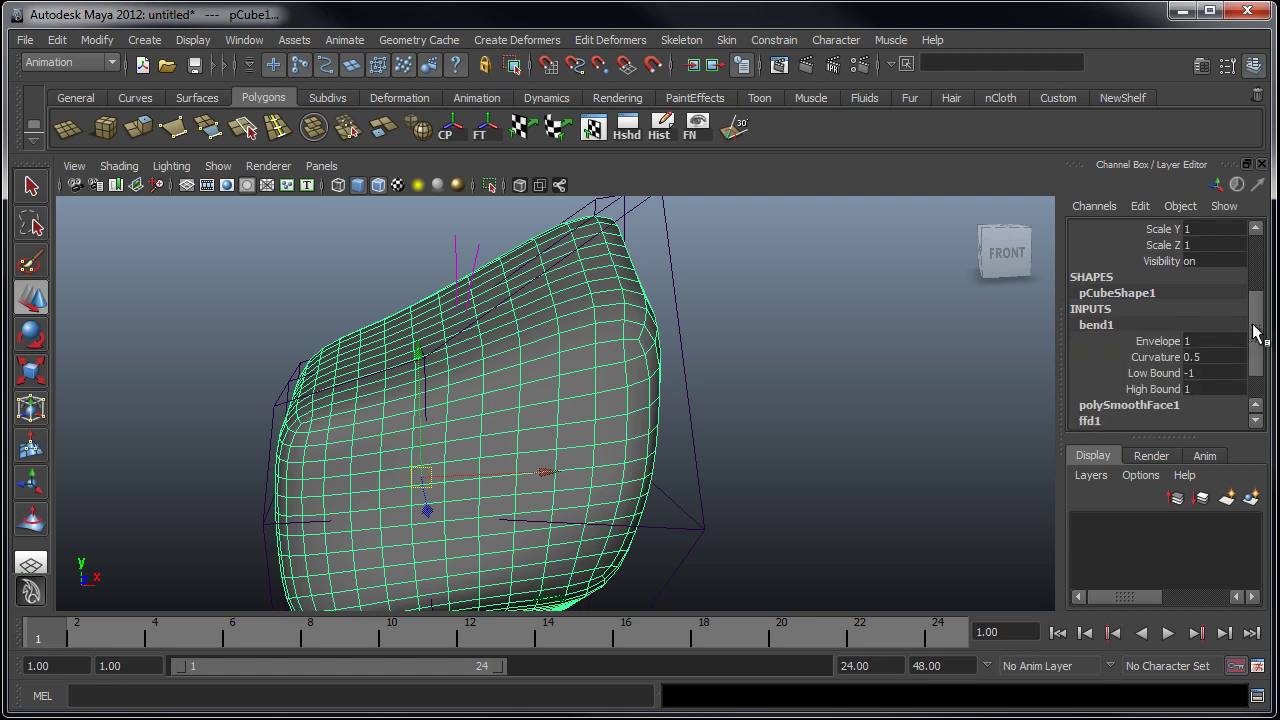
- Select the bend handle and set the deformer's high bound to 1.3 and low bound to -0.5
left_click(443, 252)
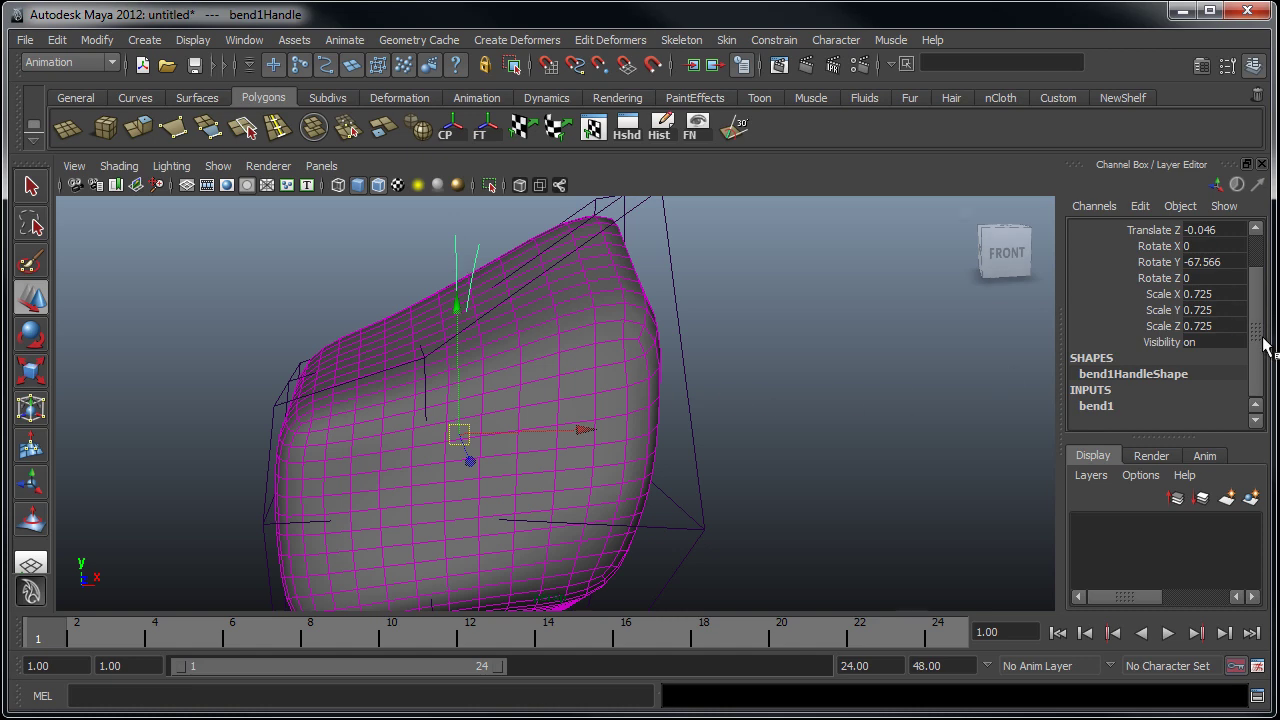
left_click_drag(714, 346, 716, 408, "alt")
middle_click_drag(716, 408, 716, 375, "alt")
right_click_drag(716, 375, 647, 420, "alt")
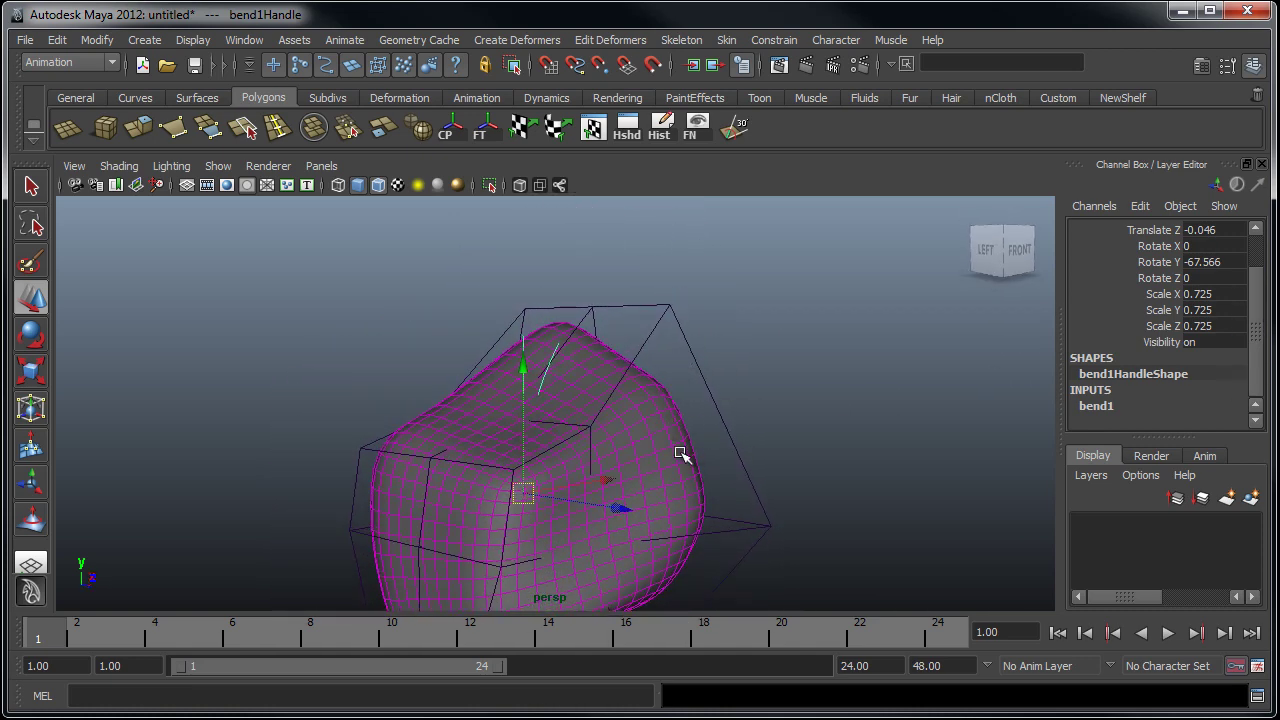
left_click_drag(680, 452, 686, 463, "alt")
right_click_drag(686, 463, 735, 463, "alt")
left_click(1114, 407)
left_click_drag(1254, 318, 1254, 370)
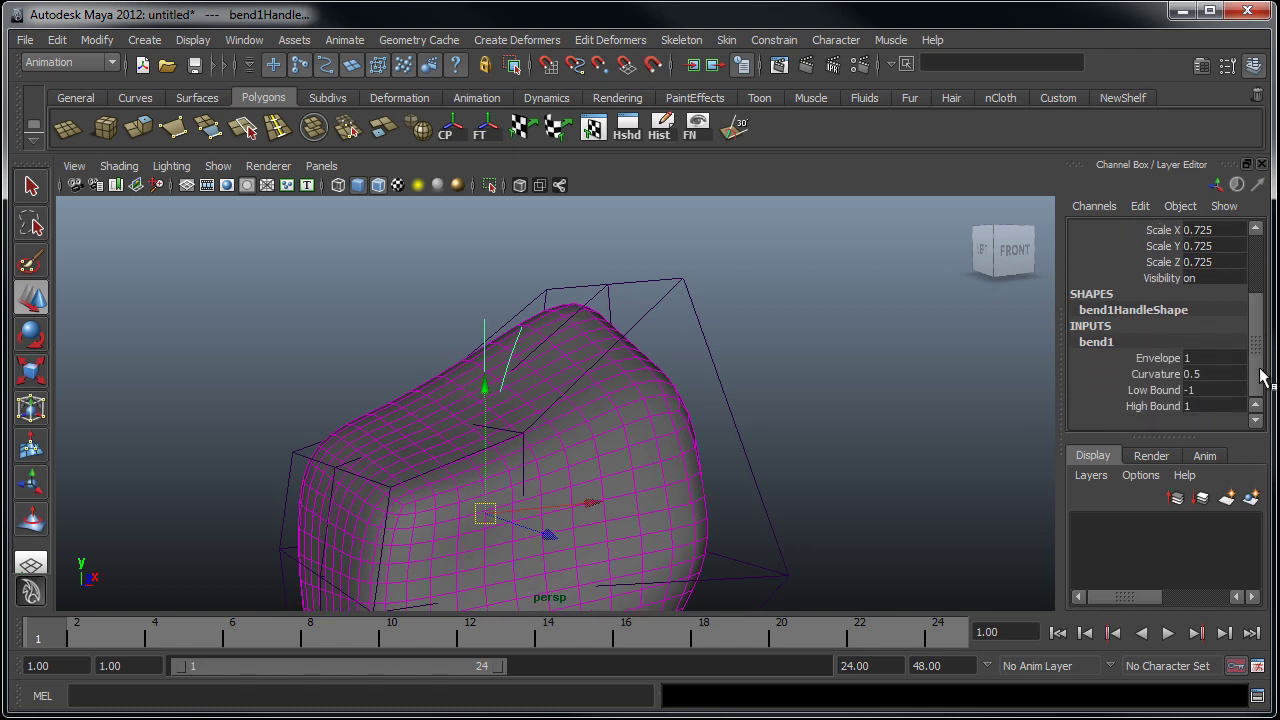
left_click(1153, 406)
middle_click_drag(725, 512, 757, 357)
left_click(1153, 390)
middle_click_drag(763, 572, 774, 567)
left_click_drag(777, 569, 526, 506, "alt")
left_click_drag(780, 346, 795, 378, "alt")
- Select the mesh and review the smooth and bend settings in its construction history
left_click(674, 391)
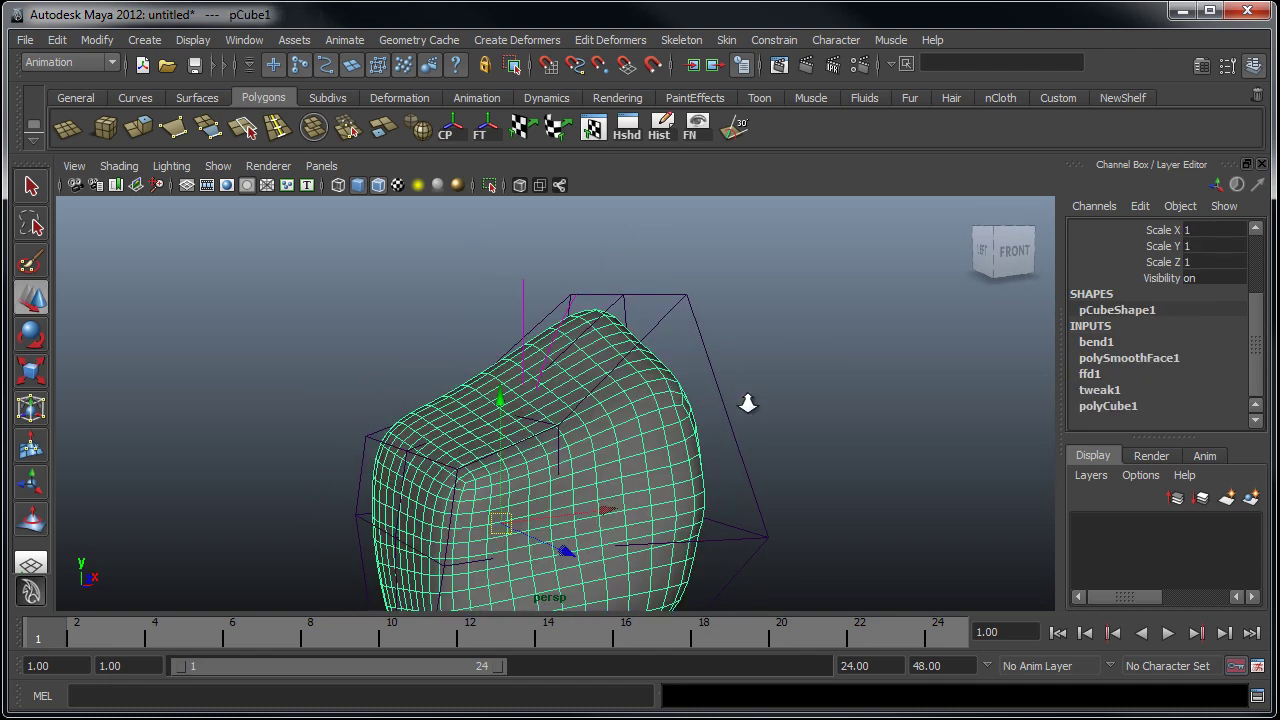
left_click(1130, 358)
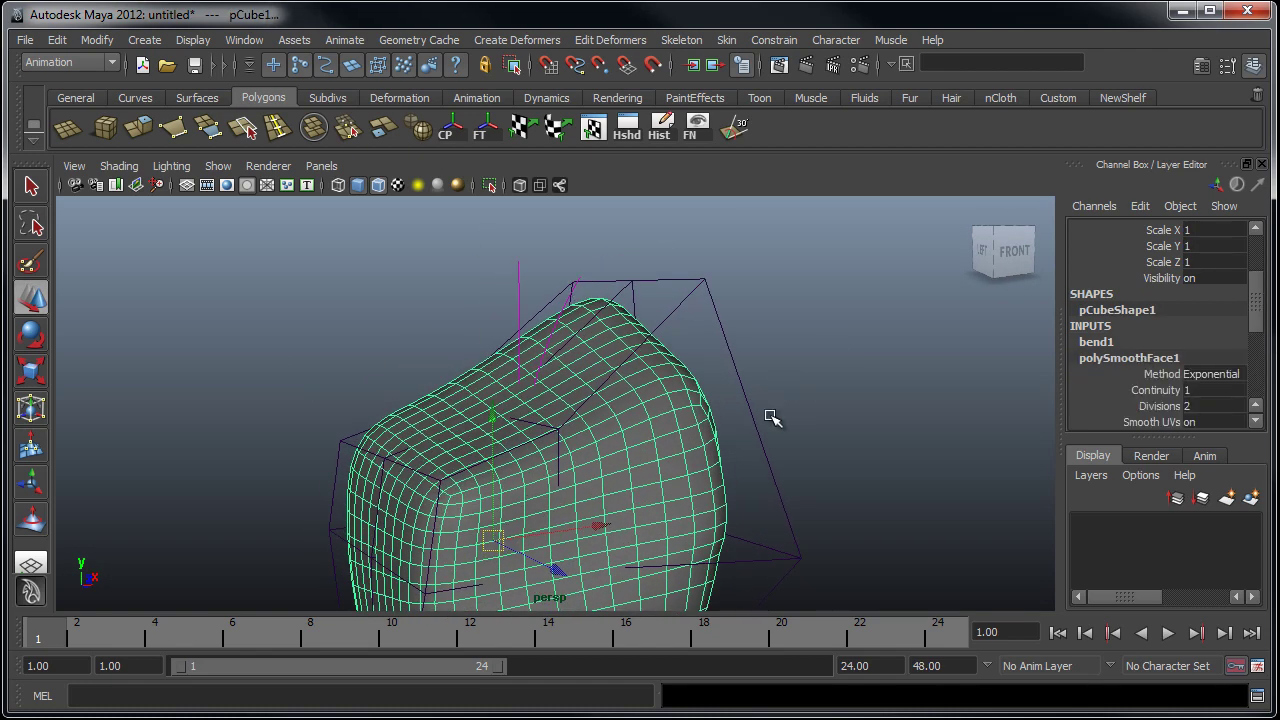
middle_click_drag(766, 420, 776, 335, "alt")
left_click(1095, 342)
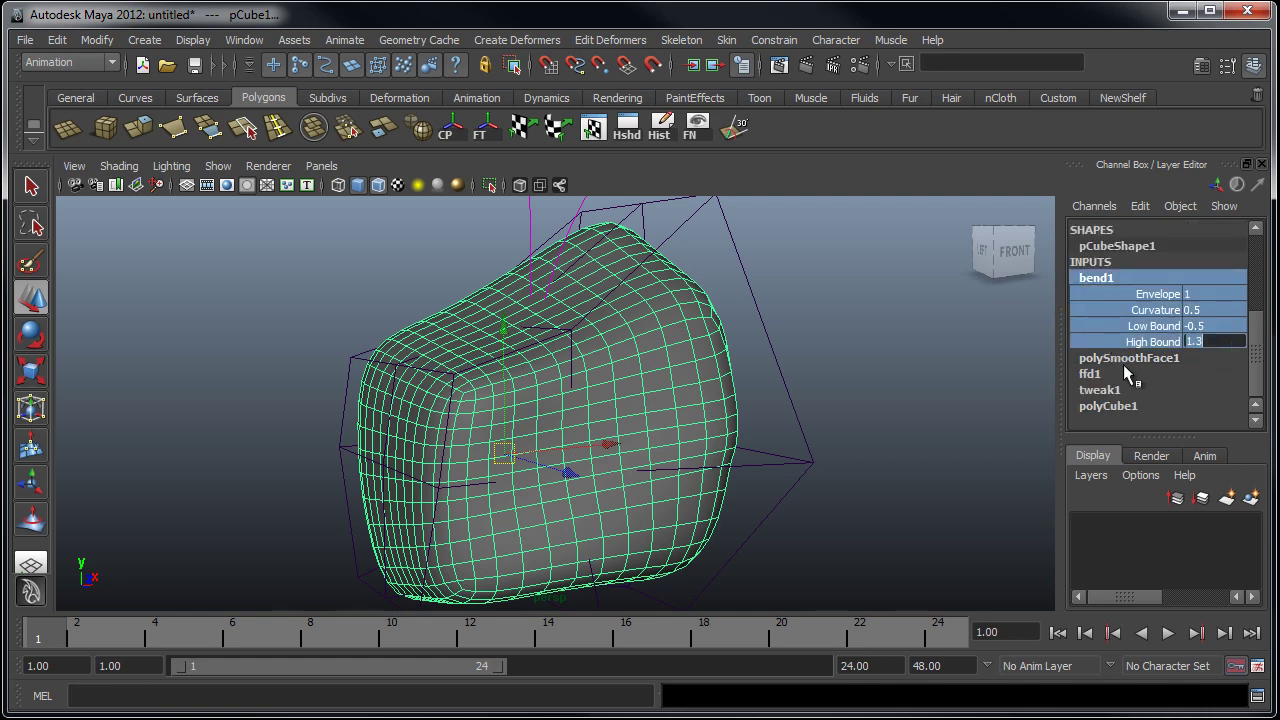
- Switch the lattice to point editing, select the middle row of points across its top and scale it along its depth
middle_click_drag(727, 279, 749, 328, "alt")
left_click(759, 303)
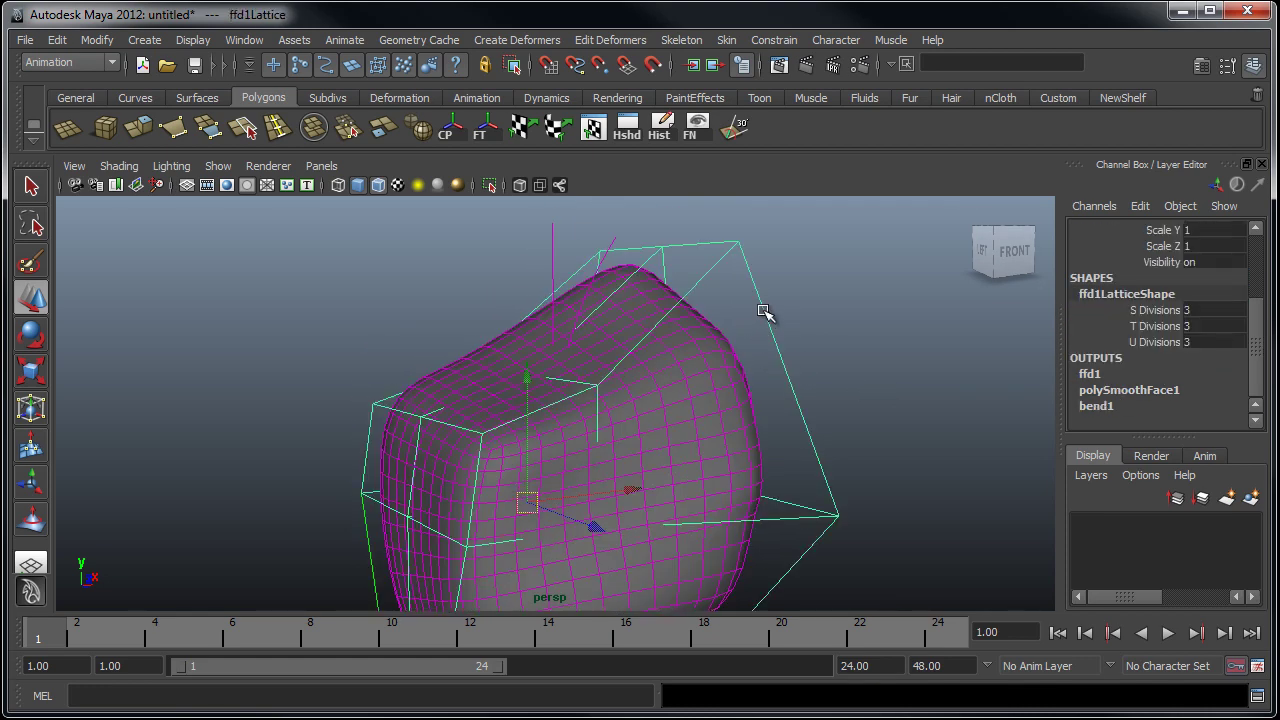
right_click_drag(764, 309, 769, 268)
middle_click_drag(881, 484, 915, 385, "alt")
left_click_drag(545, 300, 420, 282, "alt")
left_click_drag(578, 220, 634, 360)
key("r")
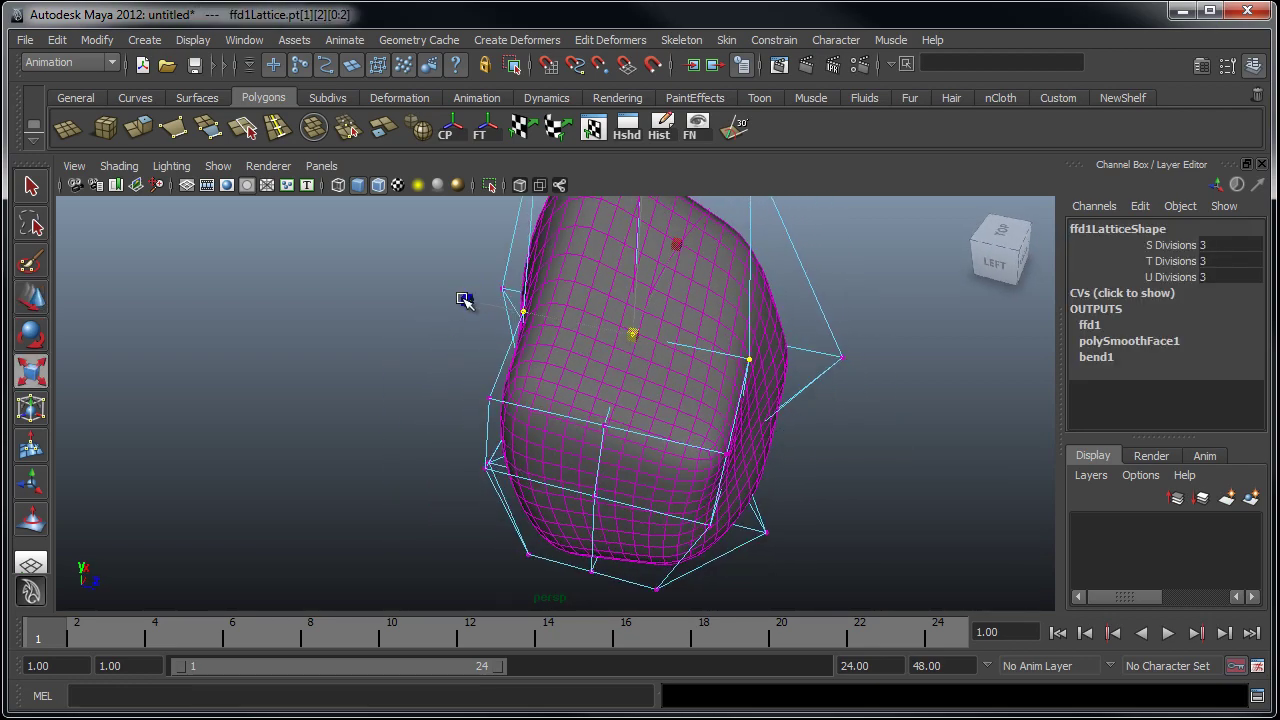
left_click_drag(494, 303, 456, 290, "alt")
left_click_drag(418, 329, 416, 330)
- Select the middle row of lattice points on the +X side, scale it and move it vertically
left_click_drag(418, 330, 566, 402, "alt")
left_click_drag(382, 332, 495, 424, "alt")
left_click_drag(400, 432, 660, 510)
left_click_drag(648, 595, 648, 595)
left_click_drag(650, 592, 636, 581, "alt")
key("w")
left_click_drag(704, 514, 740, 363, "alt")
left_click_drag(627, 455, 627, 455)
left_click_drag(688, 414, 702, 411, "alt")
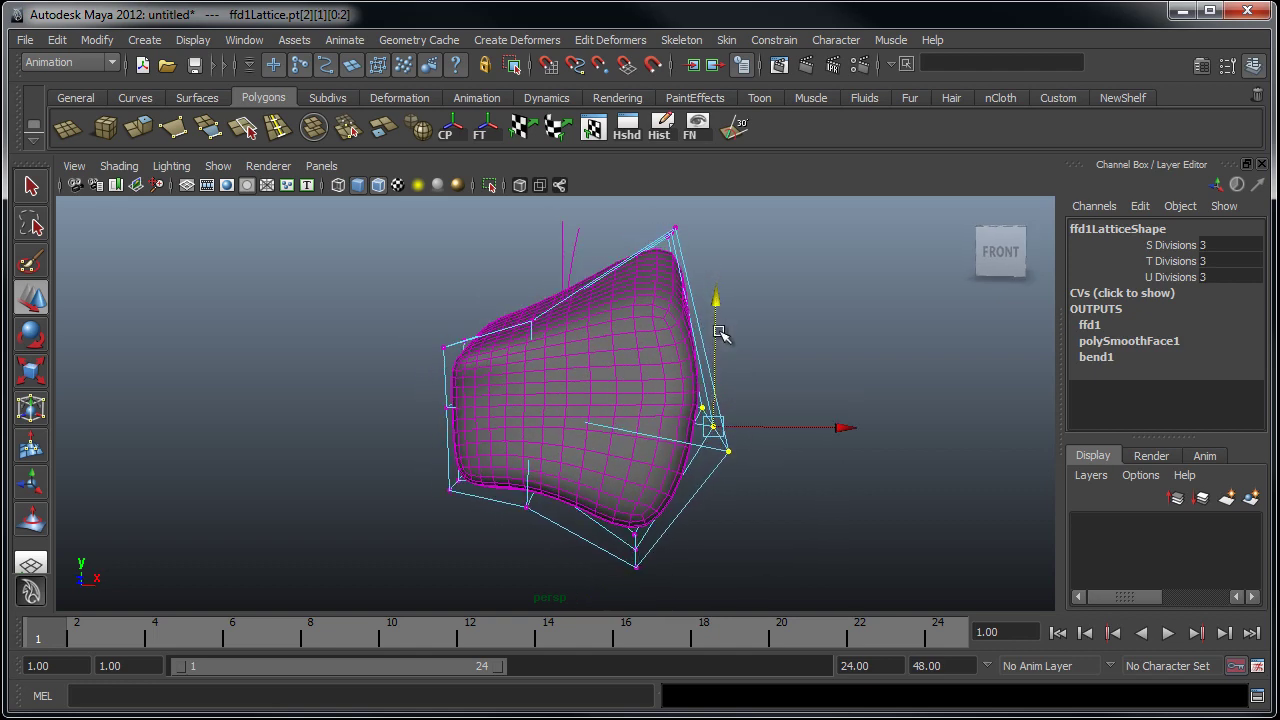
- Return to object mode and select the deformed mesh
left_click_drag(720, 333, 534, 402, "alt")
right_click_drag(534, 402, 571, 249, "alt")
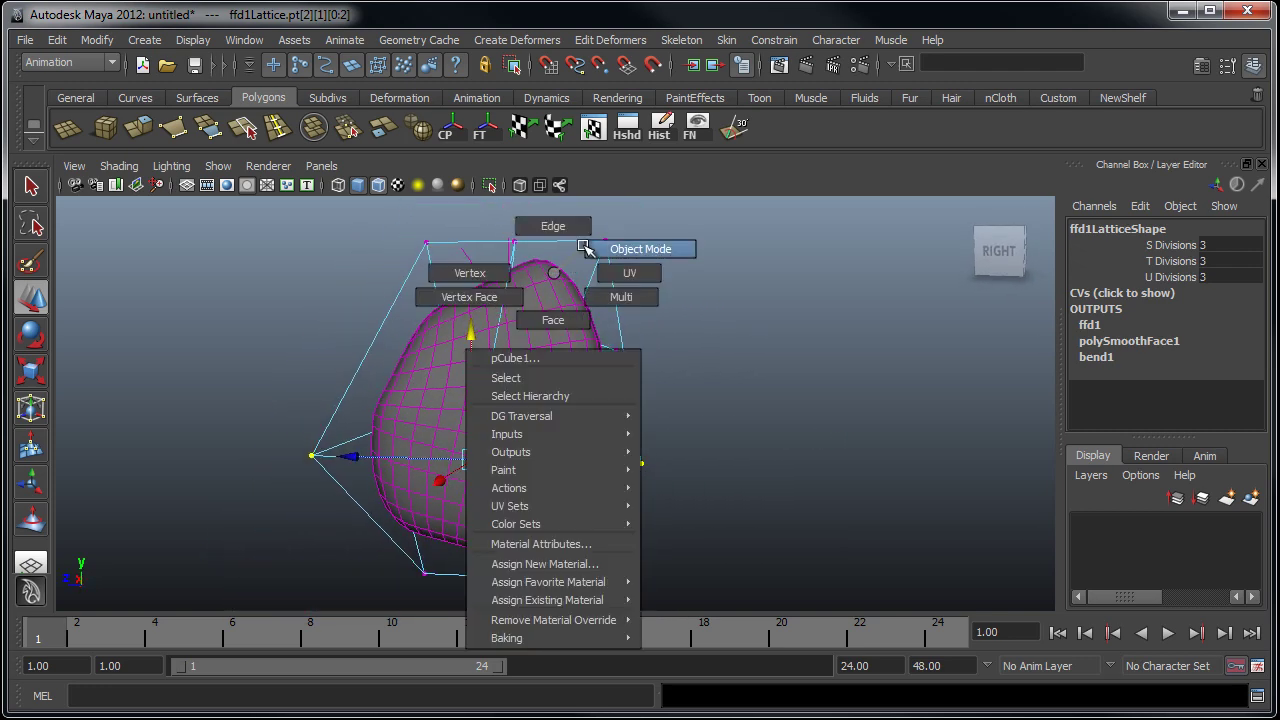
left_click(723, 277)
left_click(555, 378)
- Examine the deformed mesh from the front, the right and angles in between
left_click_drag(555, 378, 385, 392, "alt")
right_click_drag(385, 392, 586, 466, "alt")
left_click_drag(586, 466, 420, 455, "alt")
right_click_drag(770, 372, 580, 345, "alt")
middle_click_drag(687, 381, 677, 334, "alt")
right_click_drag(677, 334, 535, 320, "alt")
left_click_drag(534, 320, 540, 322, "alt")
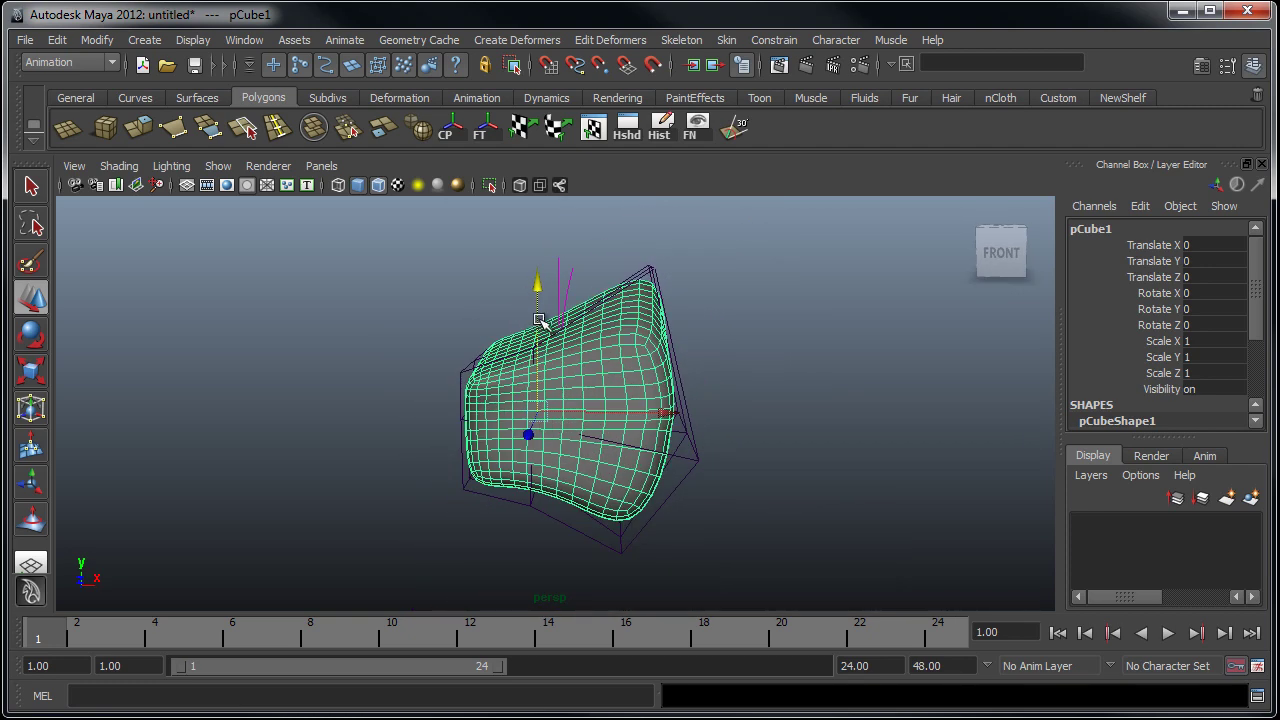
left_click_drag(558, 371, 527, 450, "alt")
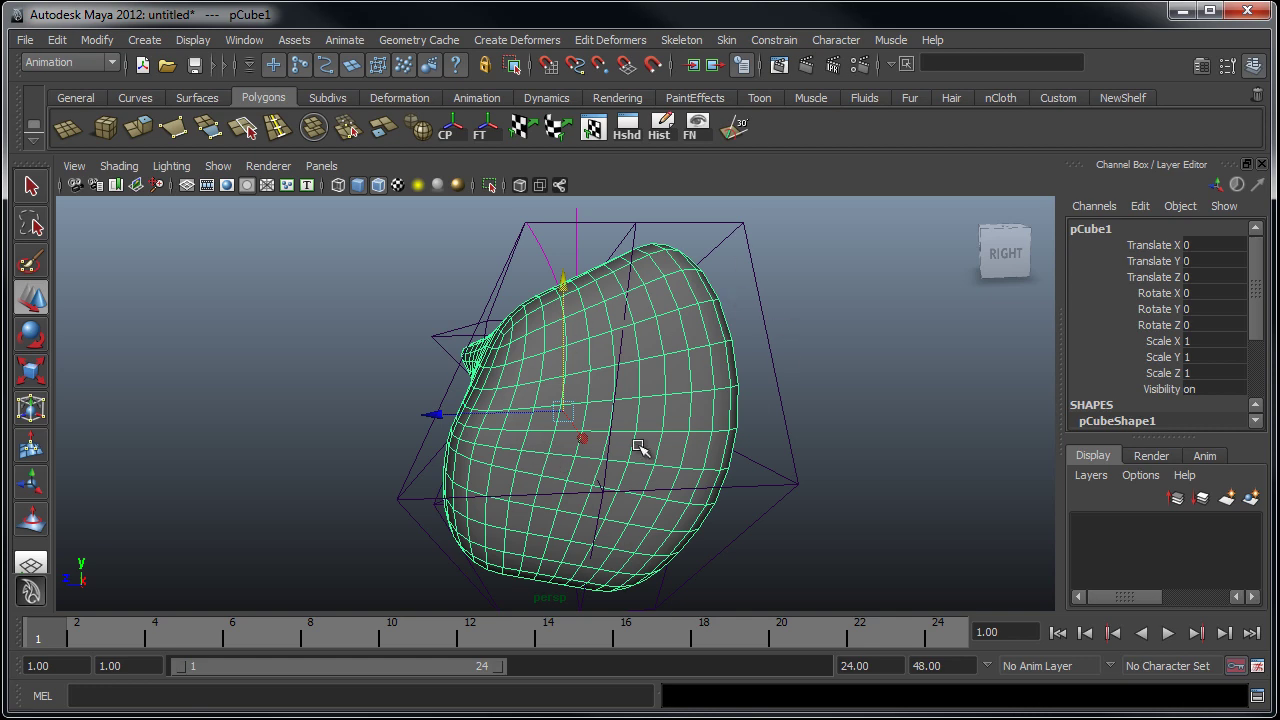
left_click_drag(559, 355, 620, 372, "alt")
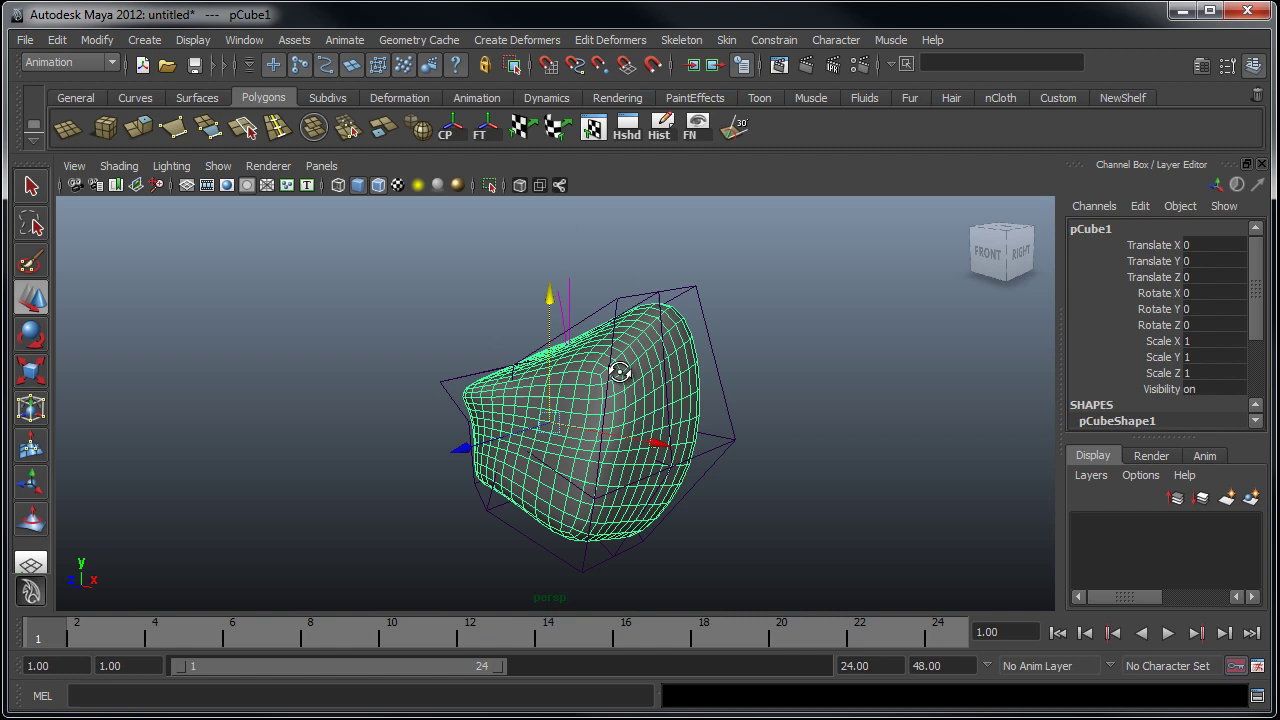
- Delete the selected mesh's construction history and clear the selection
left_click(57, 39)
mouse_move(197, 247)
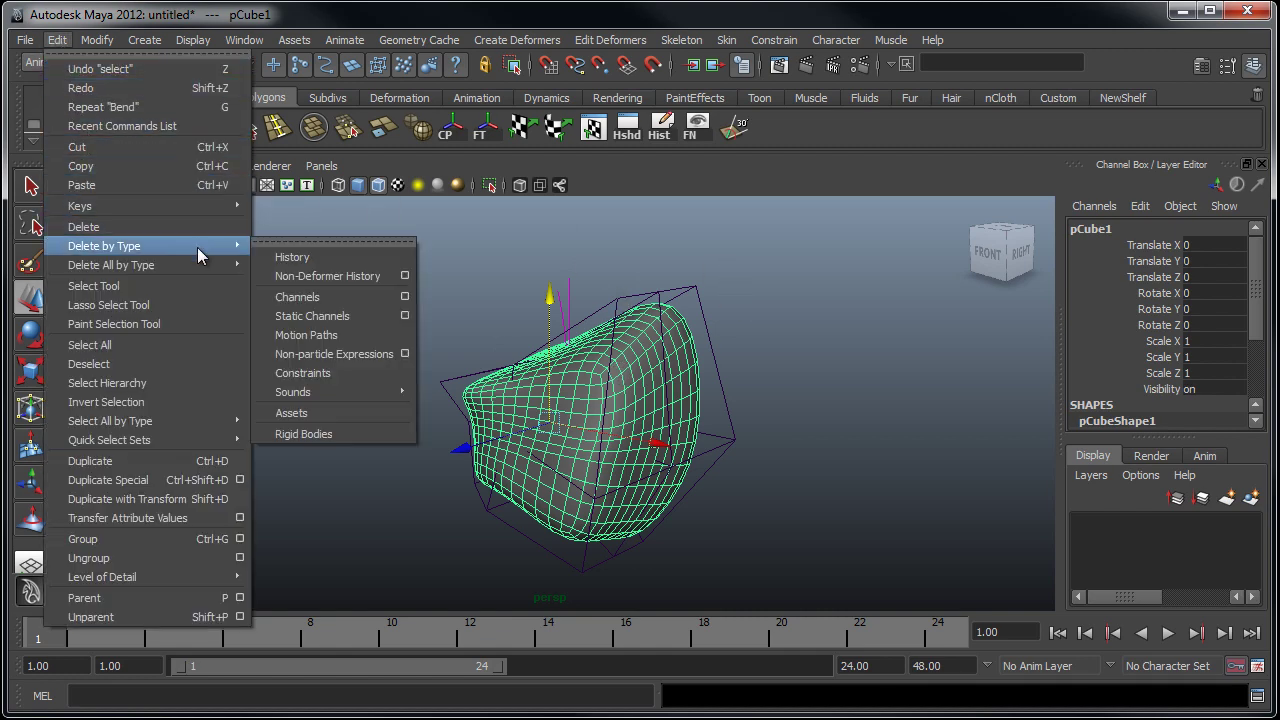
left_click(335, 257)
left_click(366, 286)
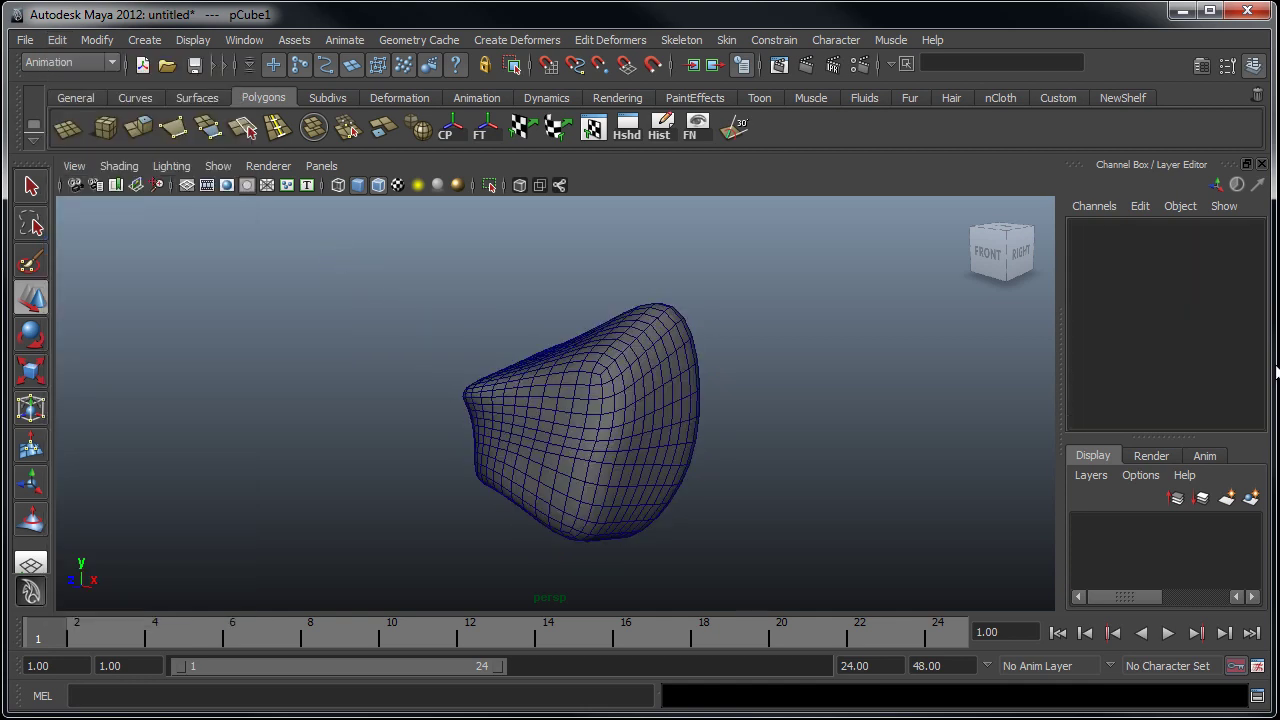
- Examine the history-free mesh from several angles to check that it keeps its deformed shape
left_click(632, 372)
scroll(1260, 350, "down", 1)
scroll(1260, 345, "up", 1)
scroll(1260, 340, "down", 1)
scroll(1260, 340, "up", 1)
scroll(1260, 340, "down", 1)
left_click_drag(706, 434, 458, 467, "alt")
left_click_drag(780, 397, 793, 345, "alt")
left_click(842, 564)
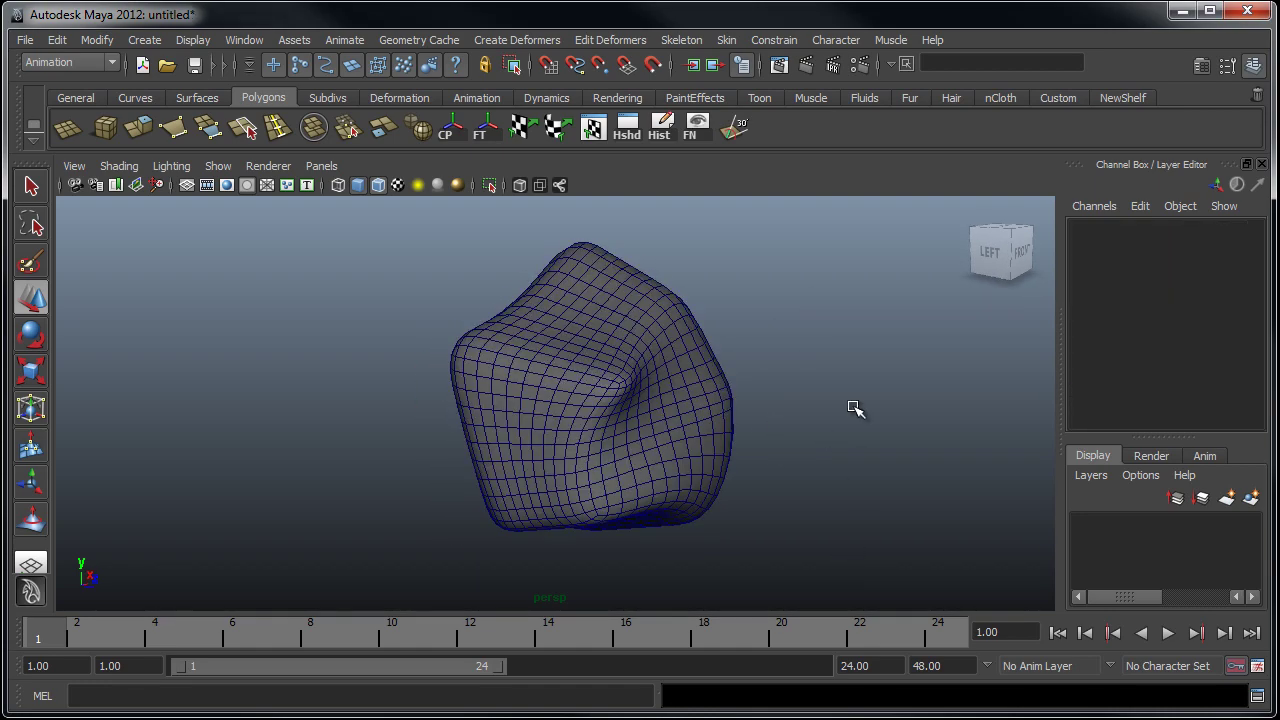
left_click_drag(855, 408, 810, 364, "alt")
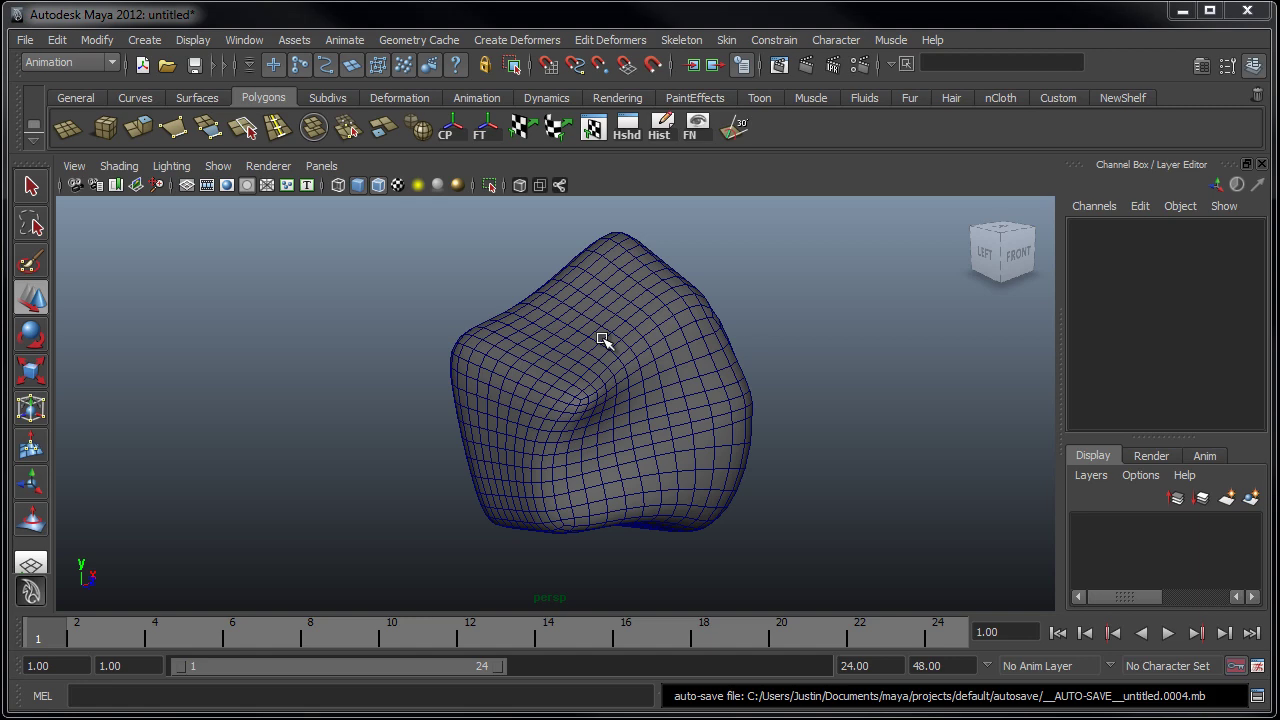
- Delete the deformed mesh and create a polygon plane
left_click(688, 296)
key("Delete")
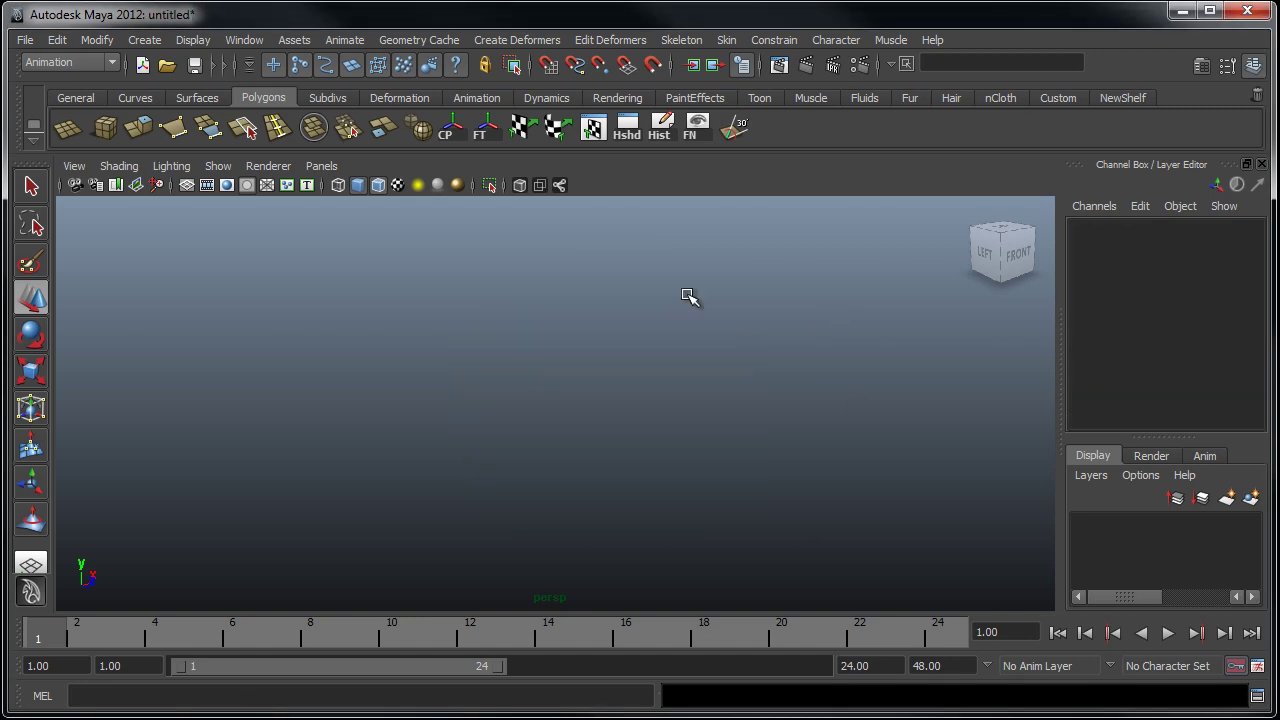
left_click(67, 128)
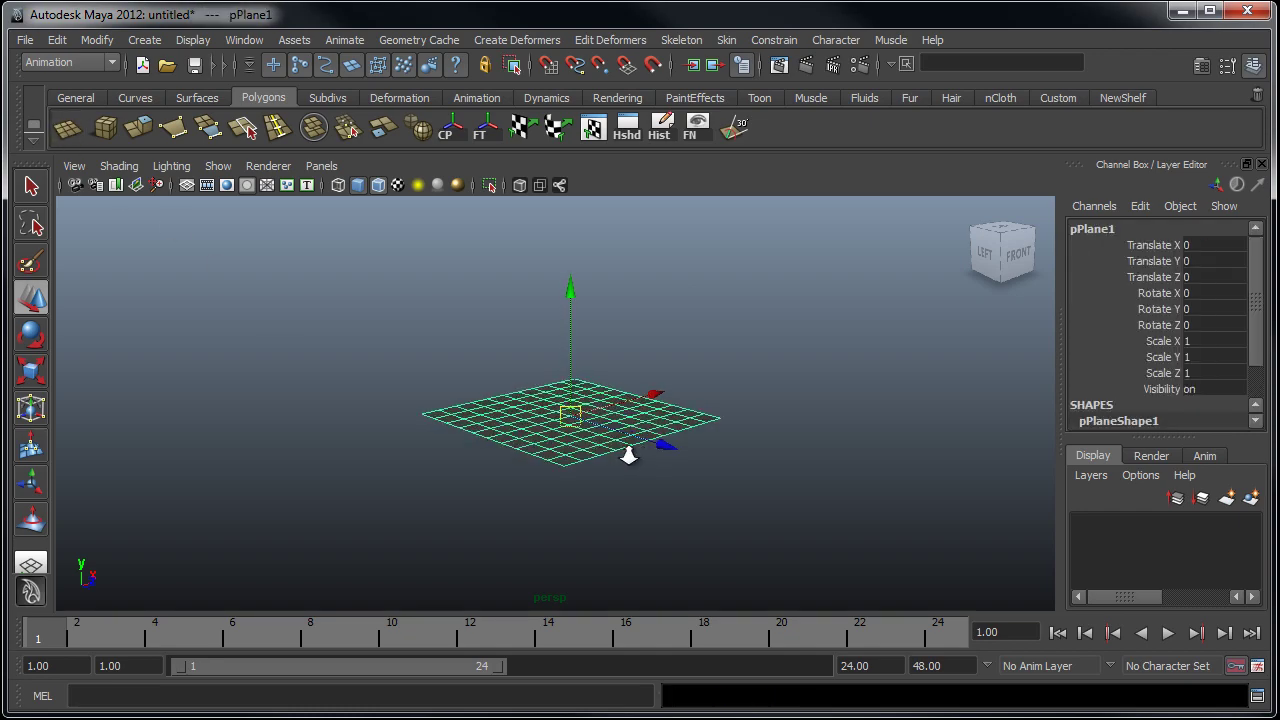
left_click_drag(614, 450, 508, 363, "alt")
- Switch the plane to face selection and select a two-by-two block of faces near its far right corner
key("r")
right_click_drag(663, 374, 791, 403)
left_click(771, 356)
left_click(768, 378, "shift")
left_click(818, 407, "shift")
key("q")
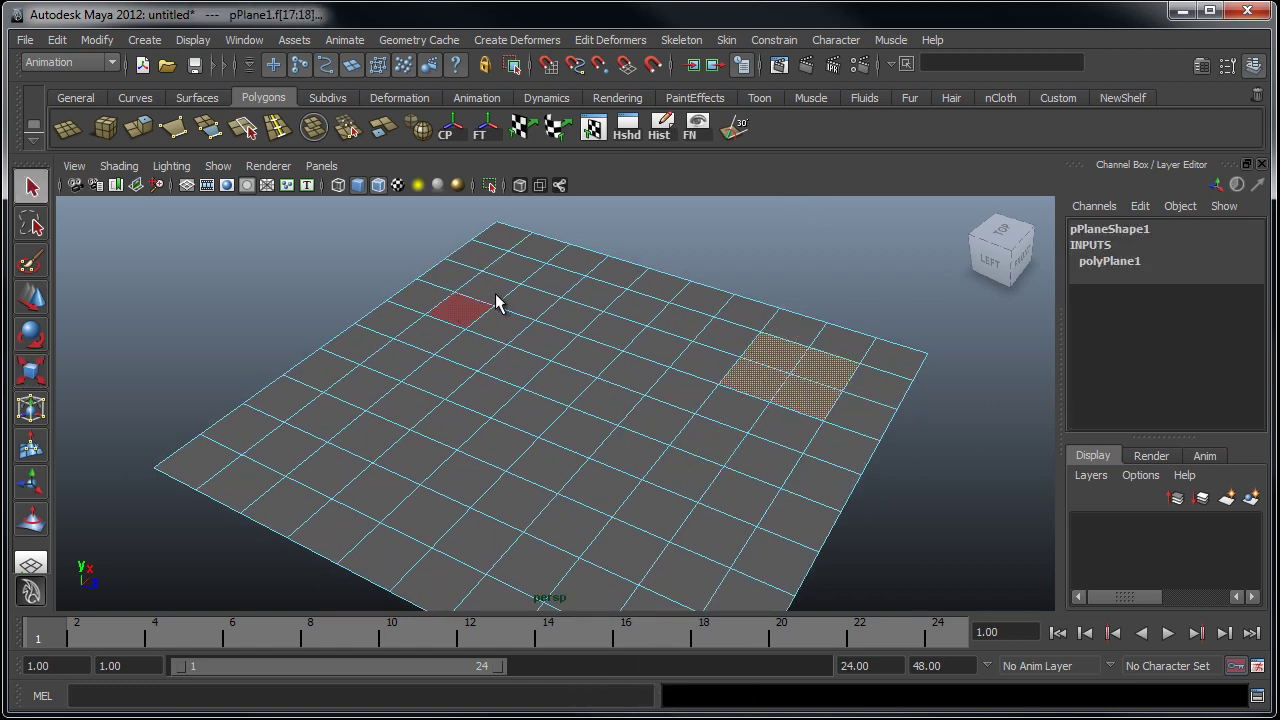
- Add a two-by-two block of faces near the plane's far corner and an L-shaped group of three near its closest corner
left_click(489, 289, "shift")
left_click(466, 309, "shift")
left_click(542, 338, "shift")
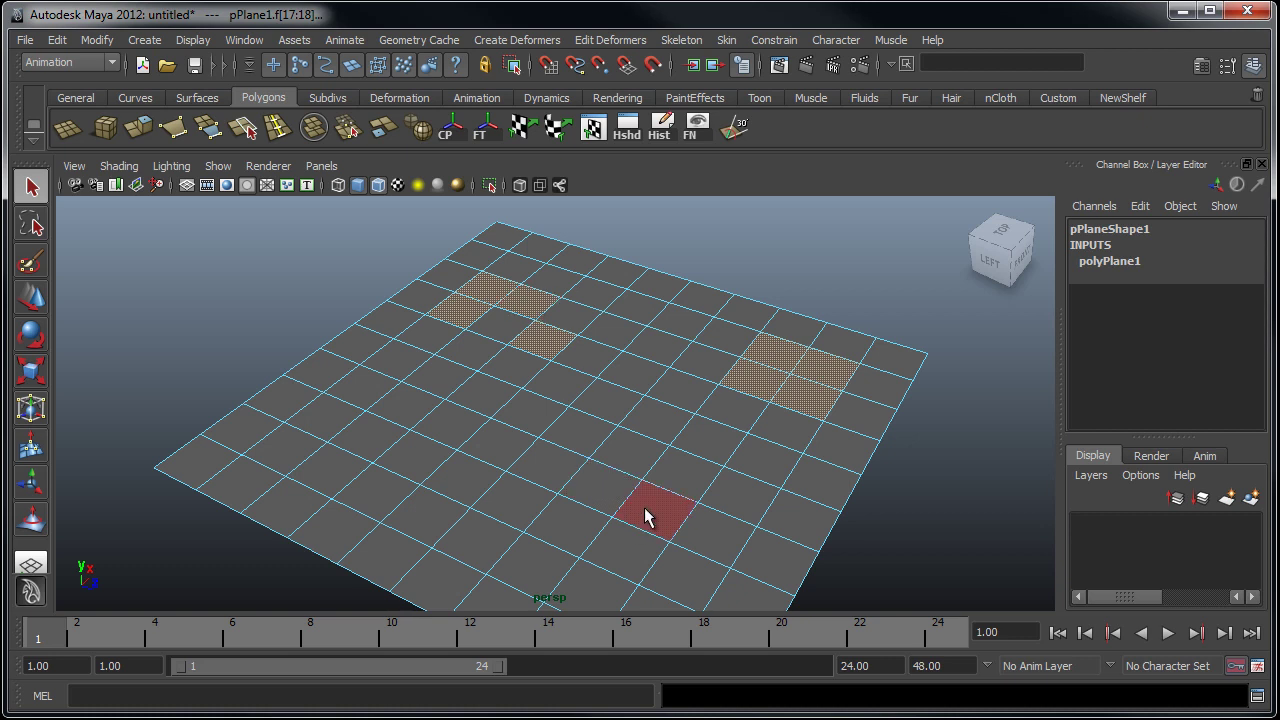
left_click(642, 525, "shift")
left_click(620, 566, "shift")
left_click(566, 525, "shift")
left_click(505, 334, "shift")
left_click(540, 343, "shift")
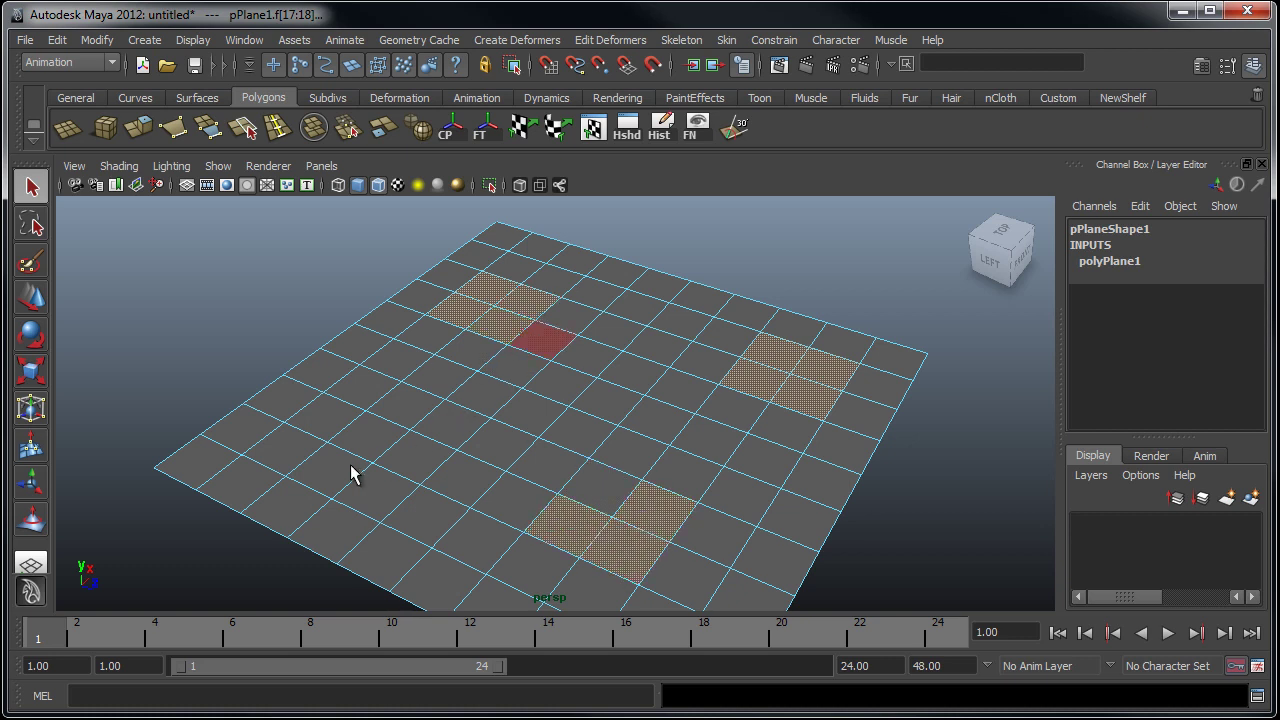
- Add a two-by-two block of faces near the plane's left corner to the selection
left_click(337, 422, "shift")
left_click(295, 457, "shift")
left_click(330, 478, "shift")
left_click(368, 433, "shift")
left_click(487, 293, "shift")
scroll(671, 431, "down", 3)
left_click_drag(671, 431, 659, 404, "alt")
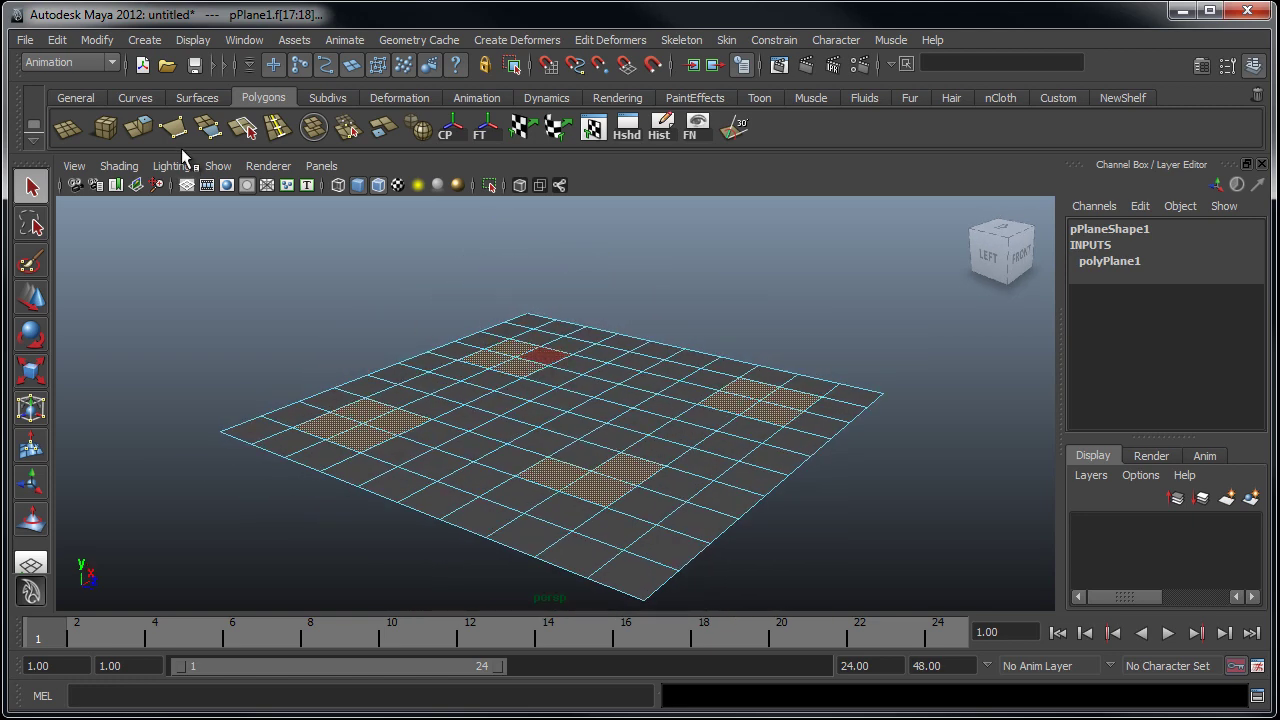
- Extrude the selected face groups upward into four tall columns
left_click(138, 127)
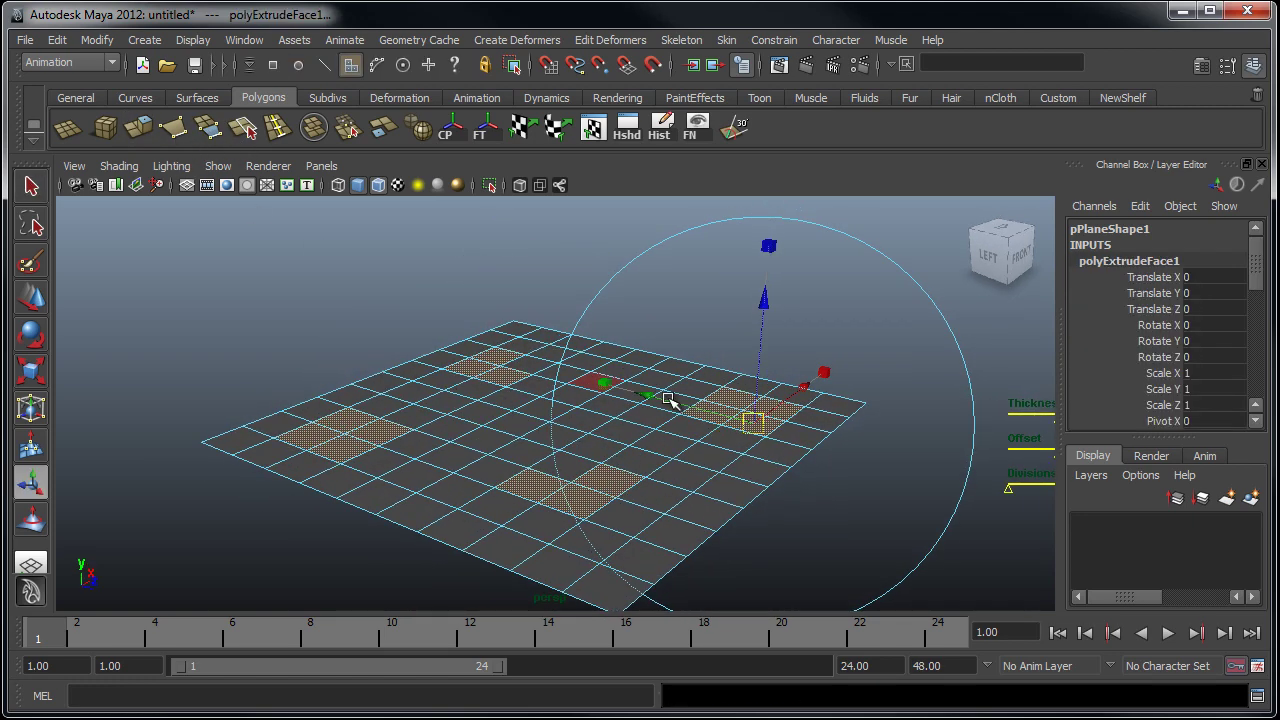
left_click_drag(757, 348, 748, 215)
right_click_drag(641, 362, 750, 371, "alt")
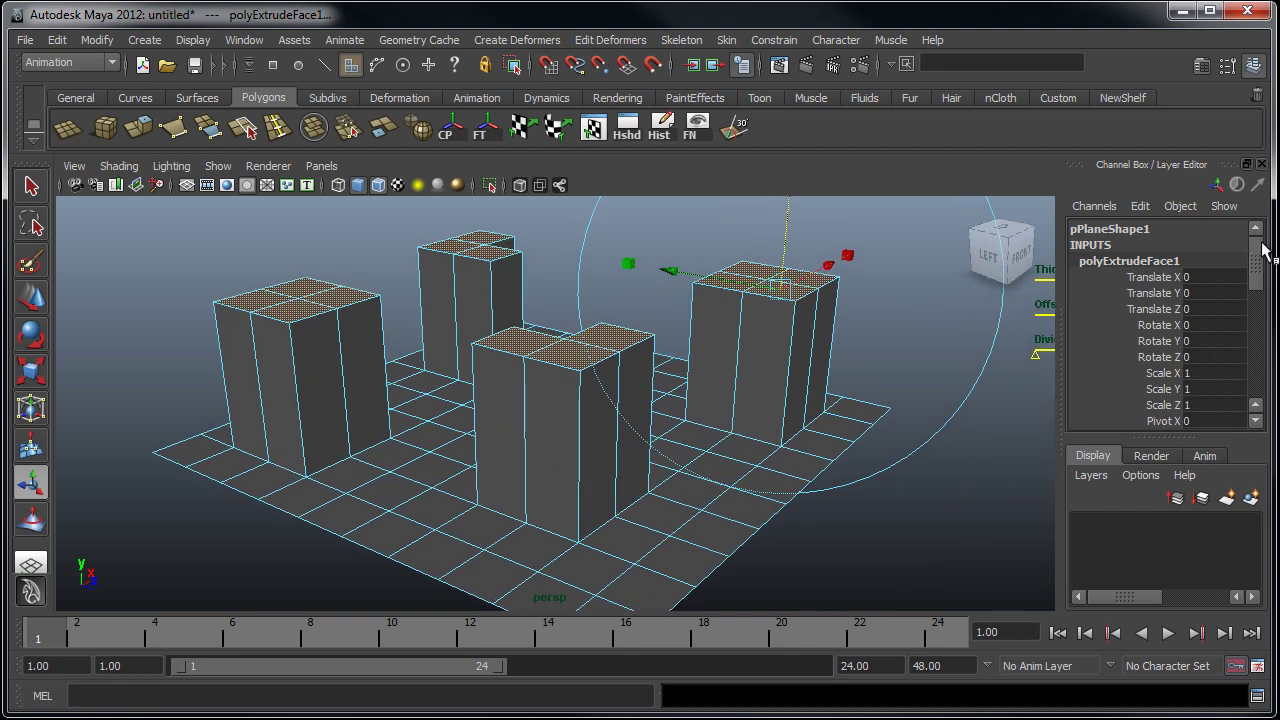
- Set the column extrusion's divisions to 3 and clear the selection
left_click_drag(1262, 243, 1258, 400)
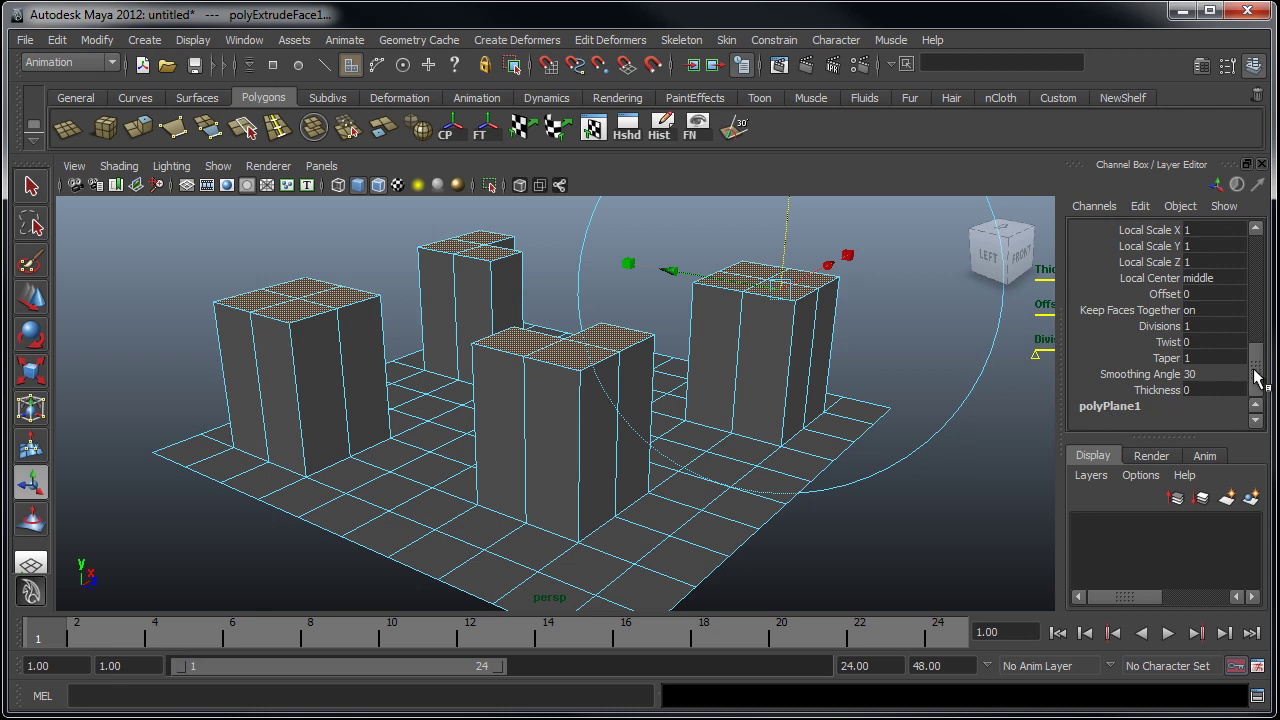
left_click(1186, 326)
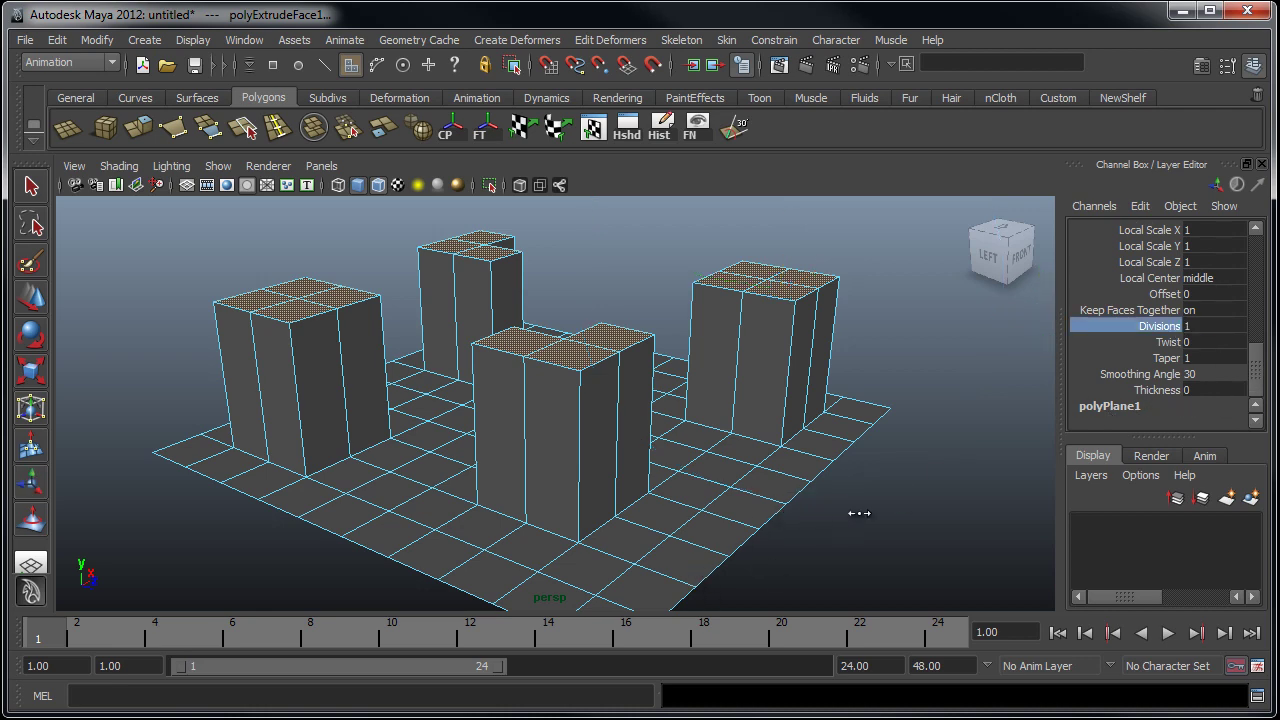
middle_click_drag(859, 513, 877, 517)
left_click_drag(654, 440, 729, 437, "alt")
left_click(970, 358)
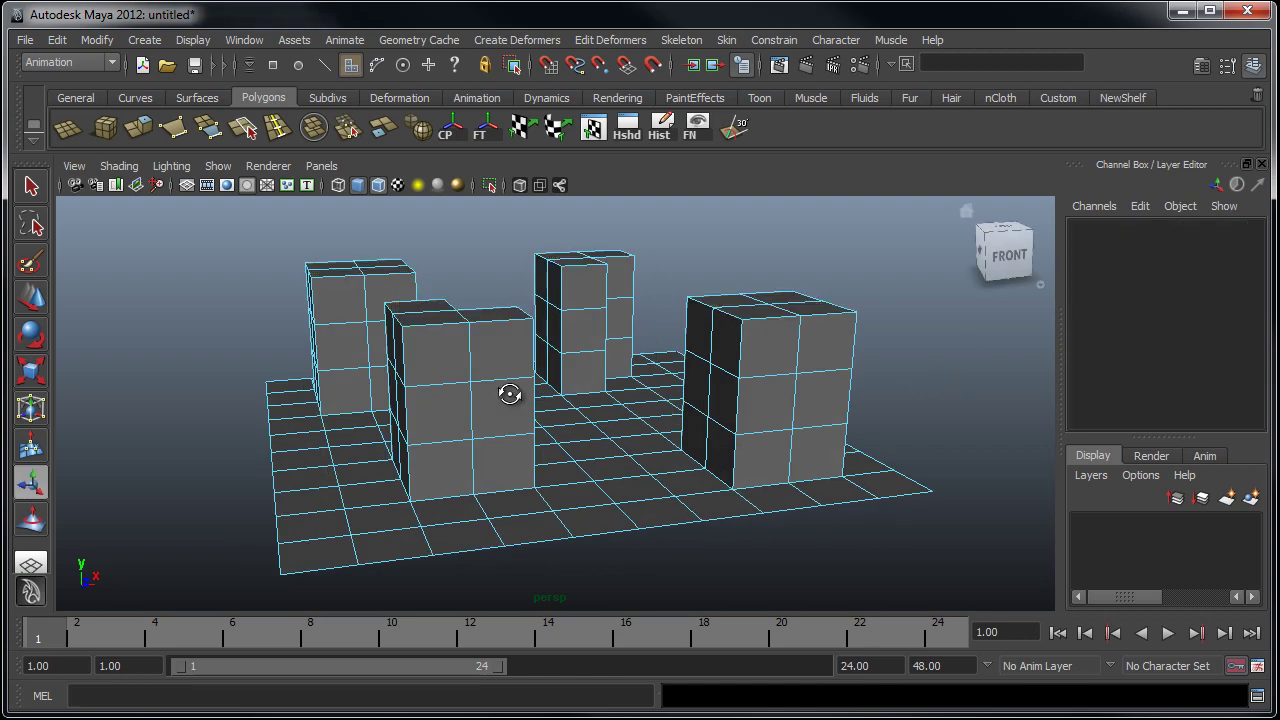
- Select two adjacent middle-row faces on the closest column and two adjacent top-row faces on the column at the plane's right corner
left_click_drag(517, 394, 557, 380, "alt")
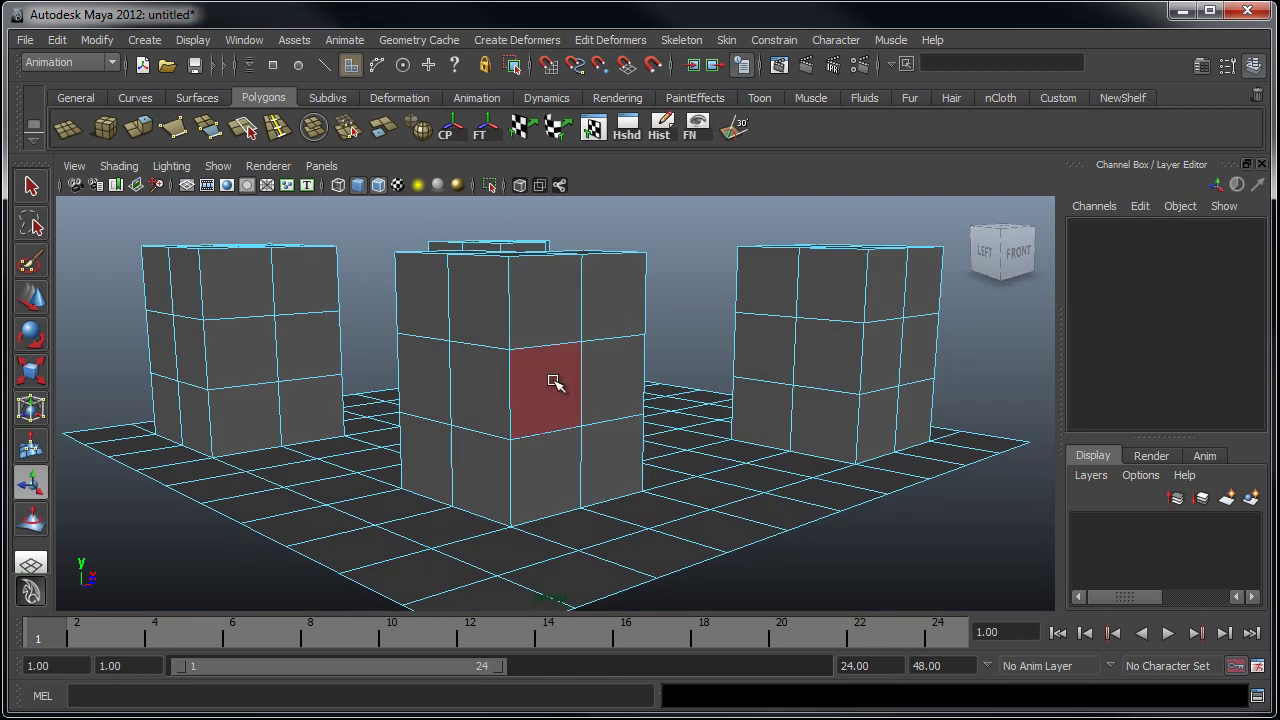
left_click(568, 400)
left_click(608, 380, "shift")
left_click_drag(474, 403, 560, 385, "alt")
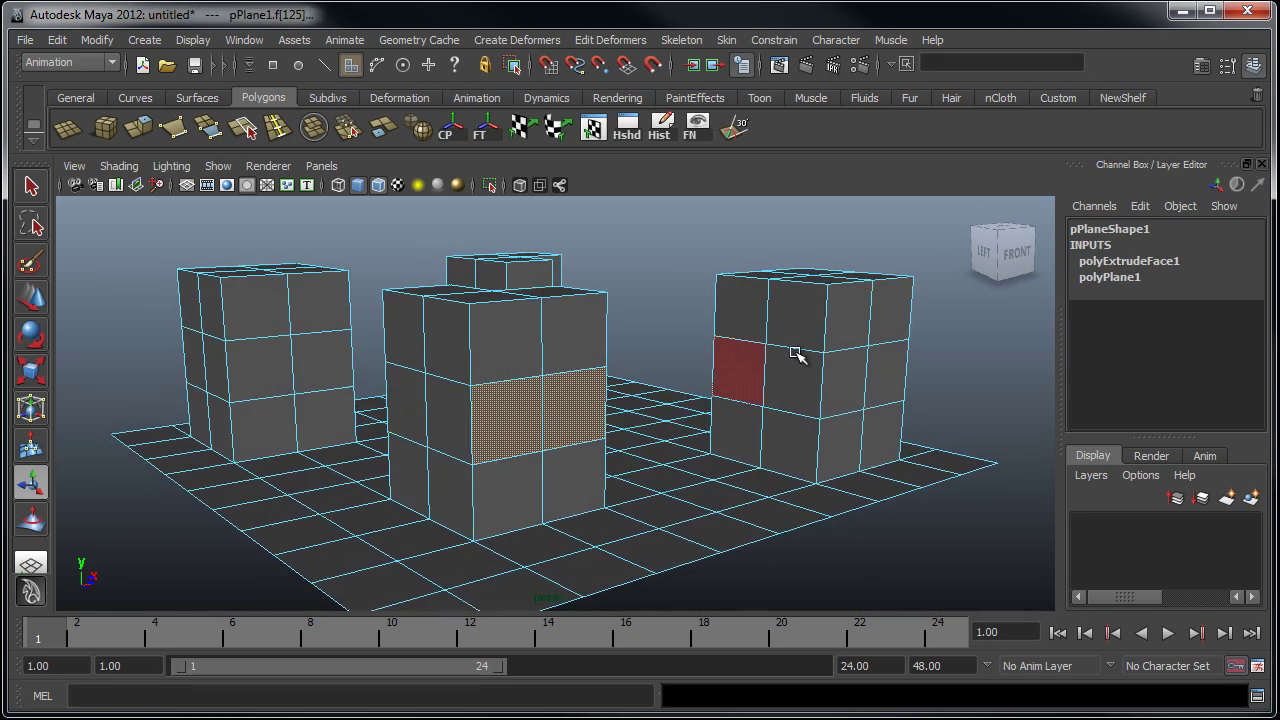
left_click(747, 302, "shift")
- Add two vertically stacked faces, in the top and middle rows of the left corner column, to the selection
left_click_drag(303, 374, 360, 374, "alt")
left_click(210, 455, "shift")
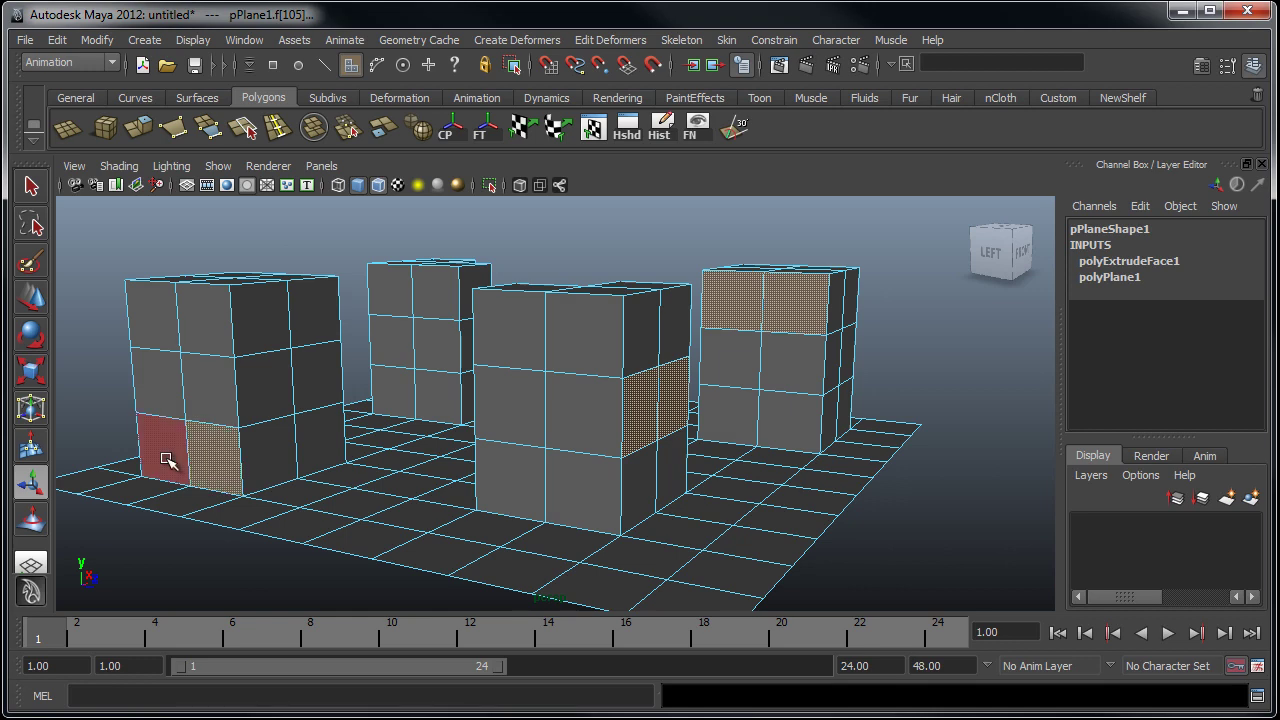
left_click(208, 446, "shift")
left_click(208, 402, "shift")
left_click(209, 328, "shift")
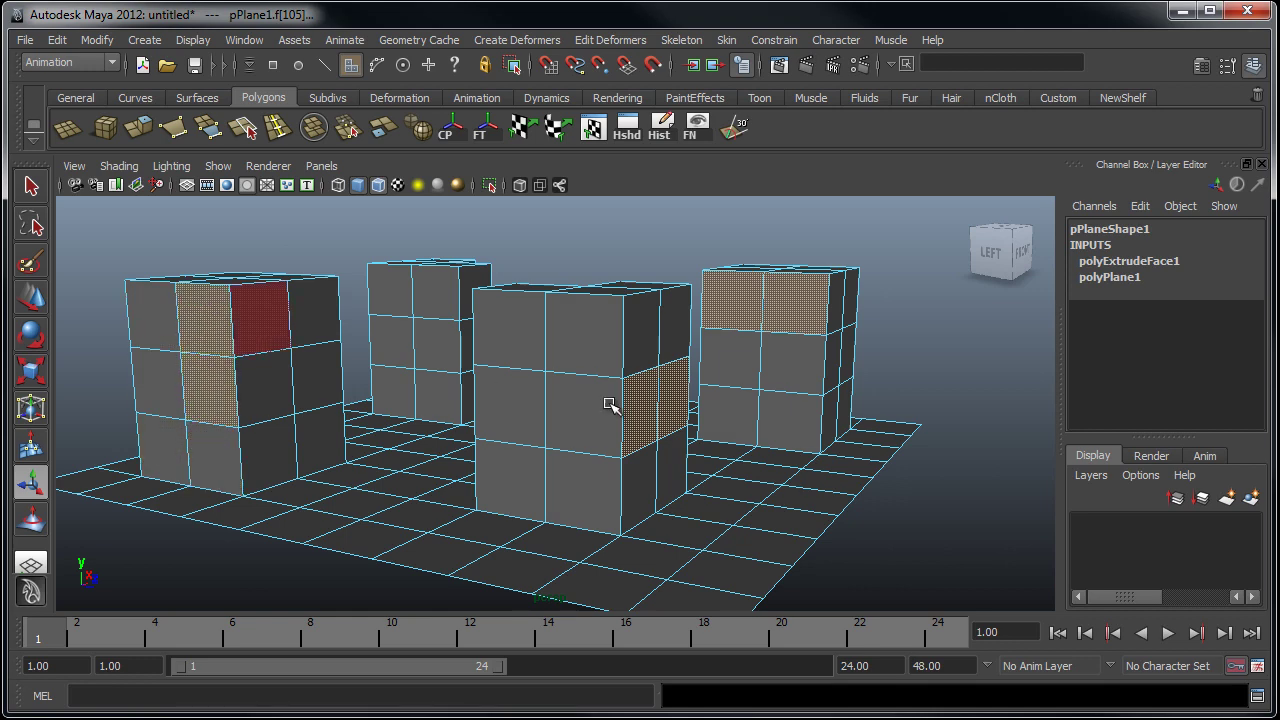
left_click_drag(670, 420, 654, 420, "alt")
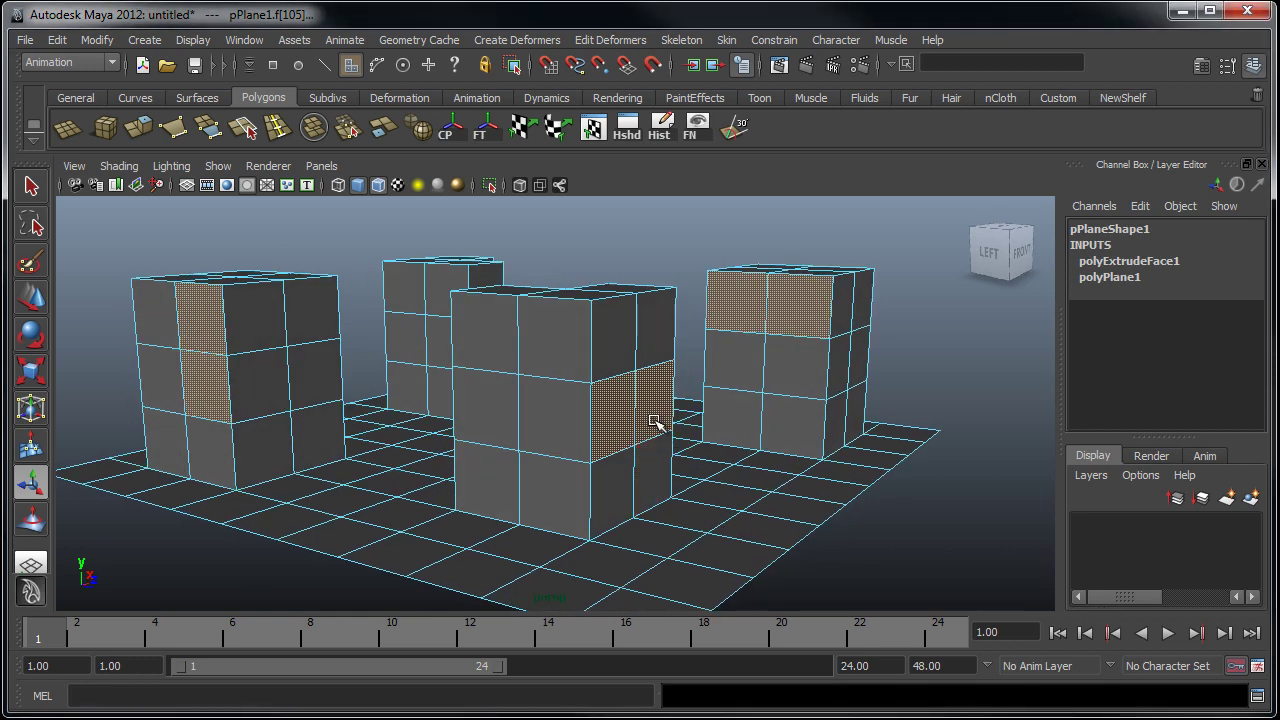
- Extrude the selected face pairs outward from the sides of the columns and clear the selection
left_click(138, 127)
left_click_drag(634, 391, 920, 434, "alt")
right_click_drag(944, 470, 985, 448)
scroll(766, 531, "down", 3)
left_click_drag(800, 545, 900, 568, "alt")
left_click(903, 571)
- Select strips of plane faces between the columns and move them downward to form sunken channels
left_click_drag(450, 485, 600, 514, "alt")
right_click_drag(600, 514, 605, 474)
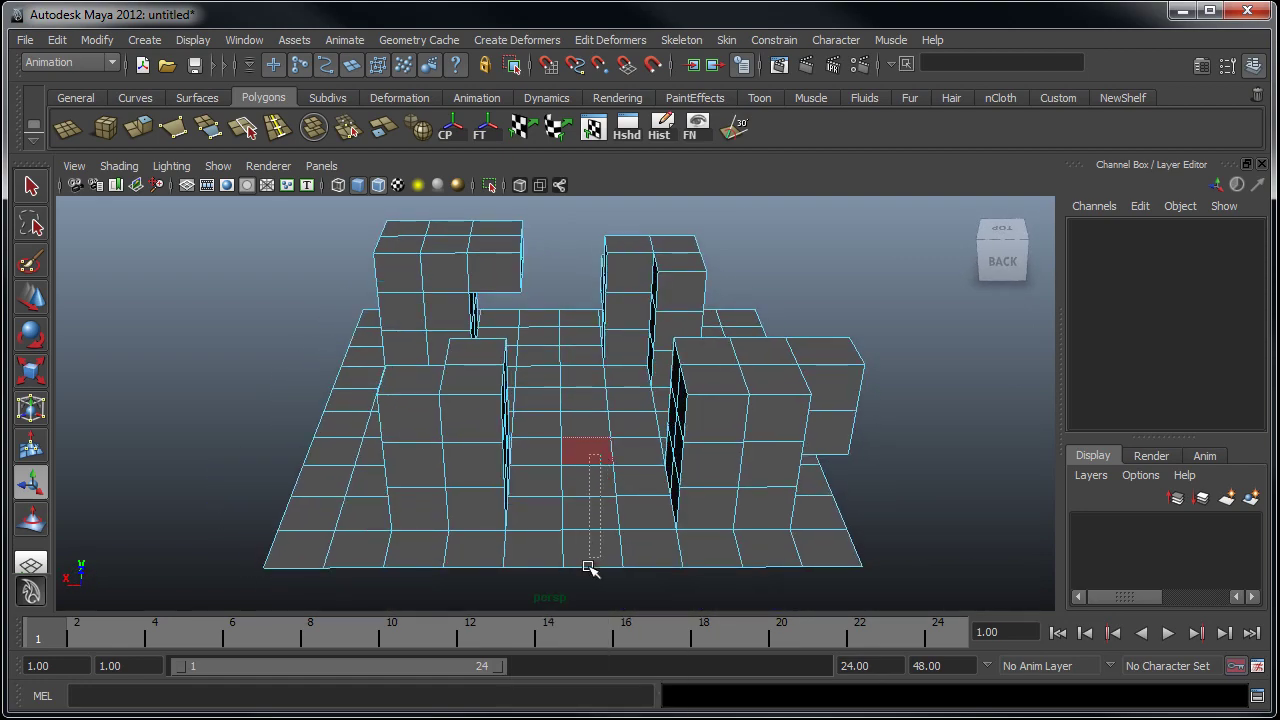
left_click_drag(590, 567, 591, 567)
left_click_drag(314, 457, 571, 531, "alt")
key("w")
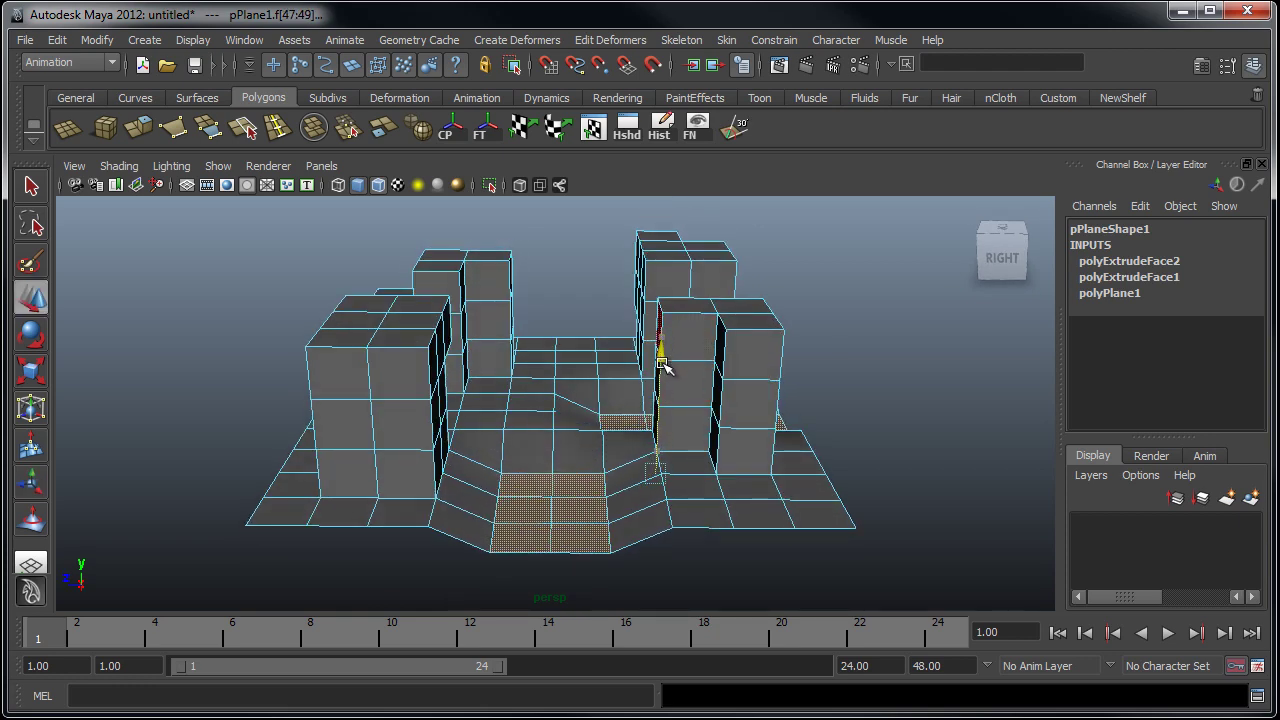
left_click_drag(665, 368, 500, 466, "alt")
- Pick an edge on the plane, then return to object selection with the whole mesh selected
right_click_drag(685, 512, 714, 476)
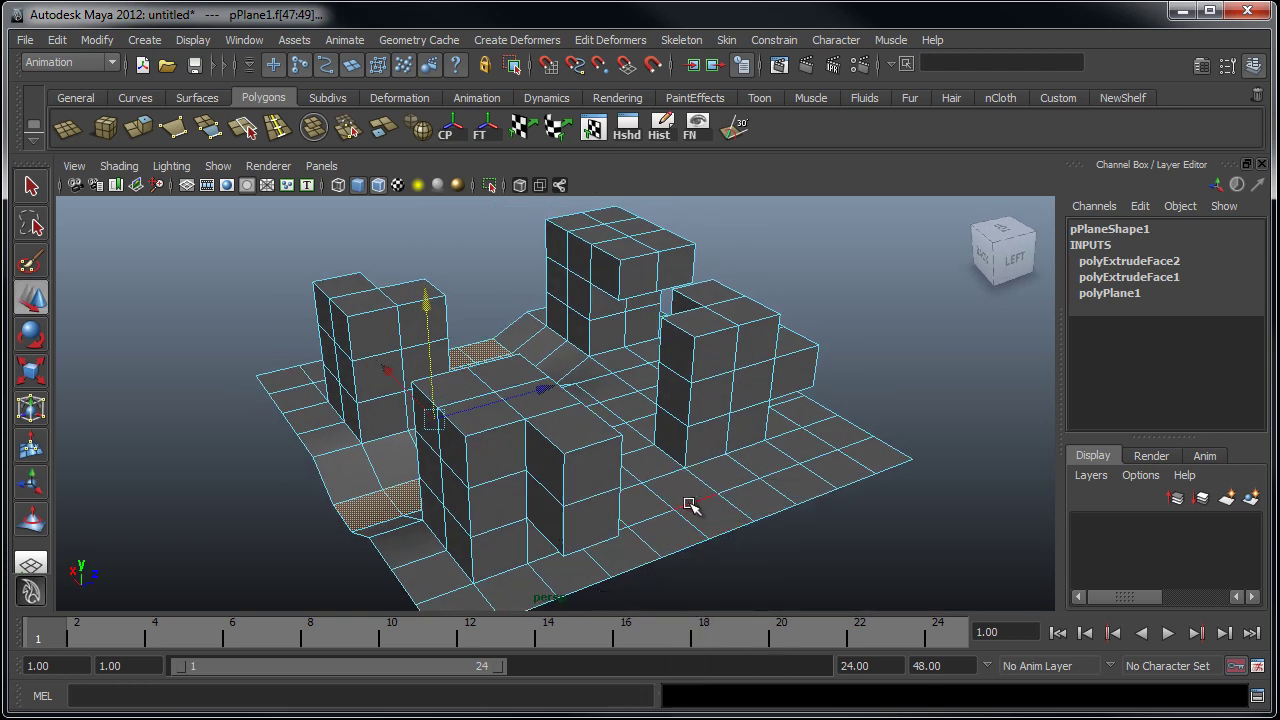
left_click(689, 503)
right_click_drag(751, 397, 812, 372)
left_click_drag(803, 434, 545, 392, "alt")
right_click_drag(545, 392, 800, 448, "alt")
key("F8")
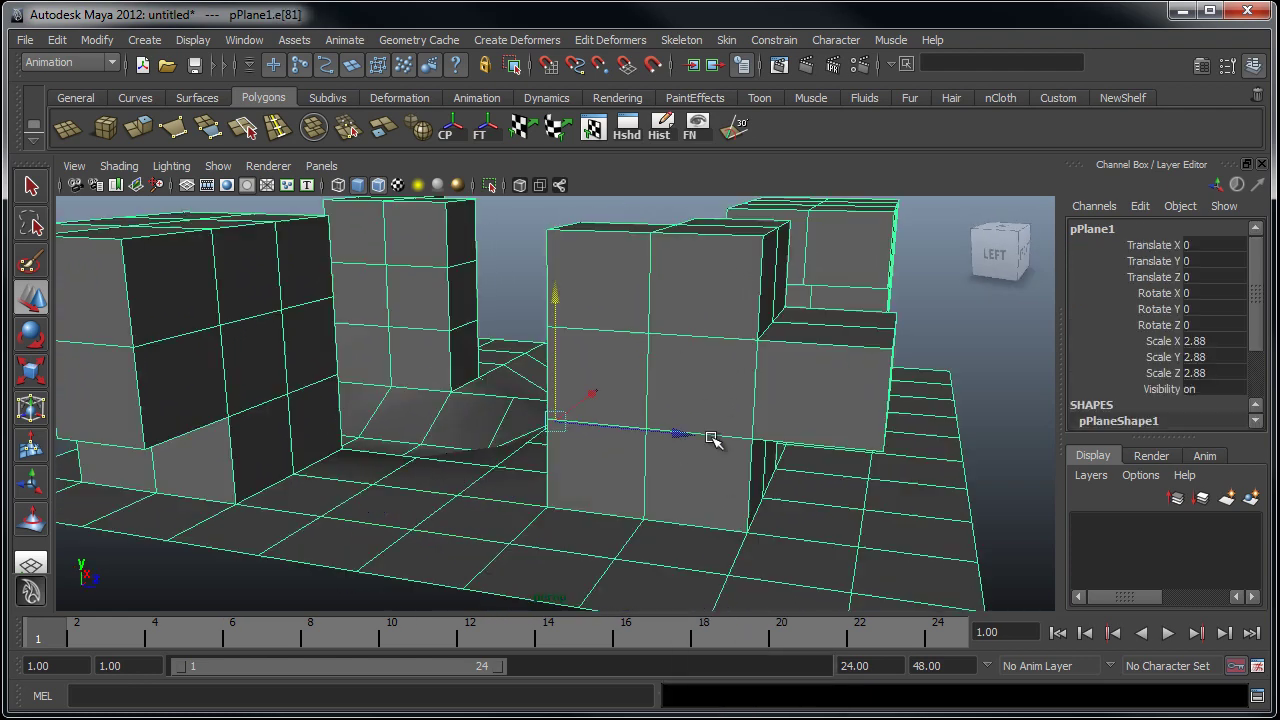
left_click_drag(780, 437, 494, 391, "alt")
scroll(503, 400, "up", 3)
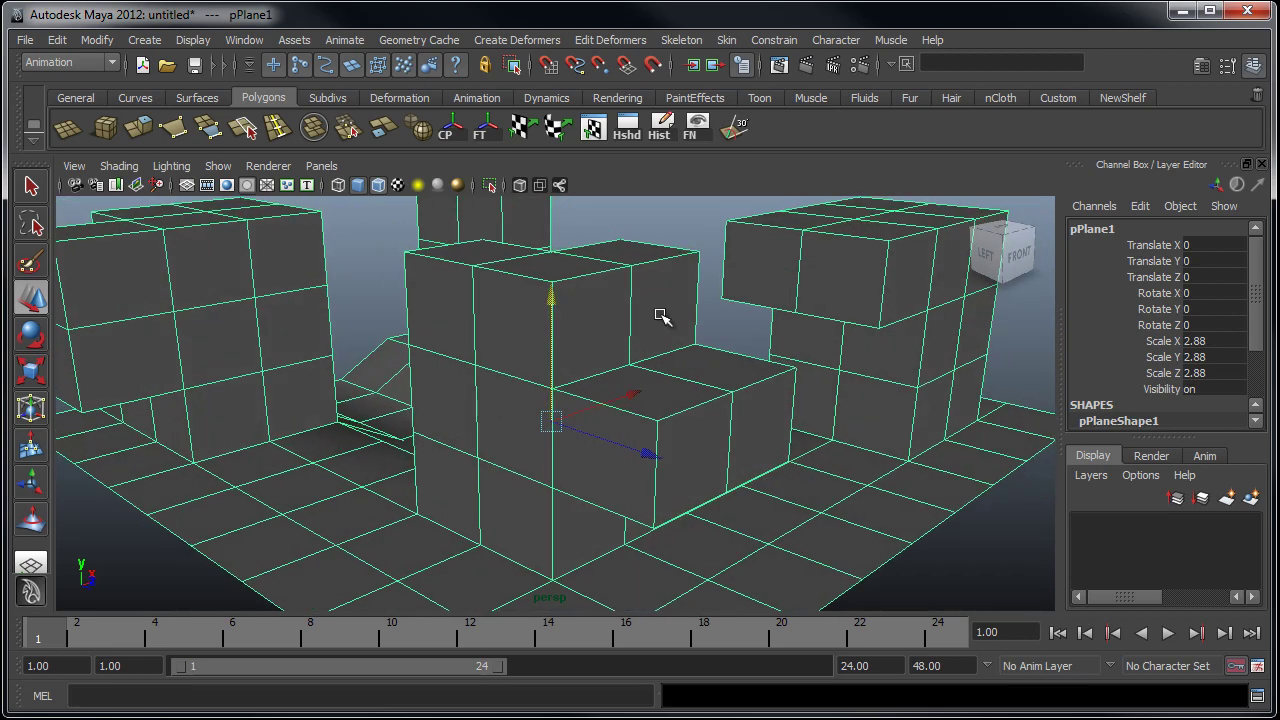
- Set the divisions of the first face extrusion, polyExtrudeFace1, to 4 and inspect the side extrusions
scroll(778, 352, "down", 3)
left_click_drag(1263, 306, 1130, 428)
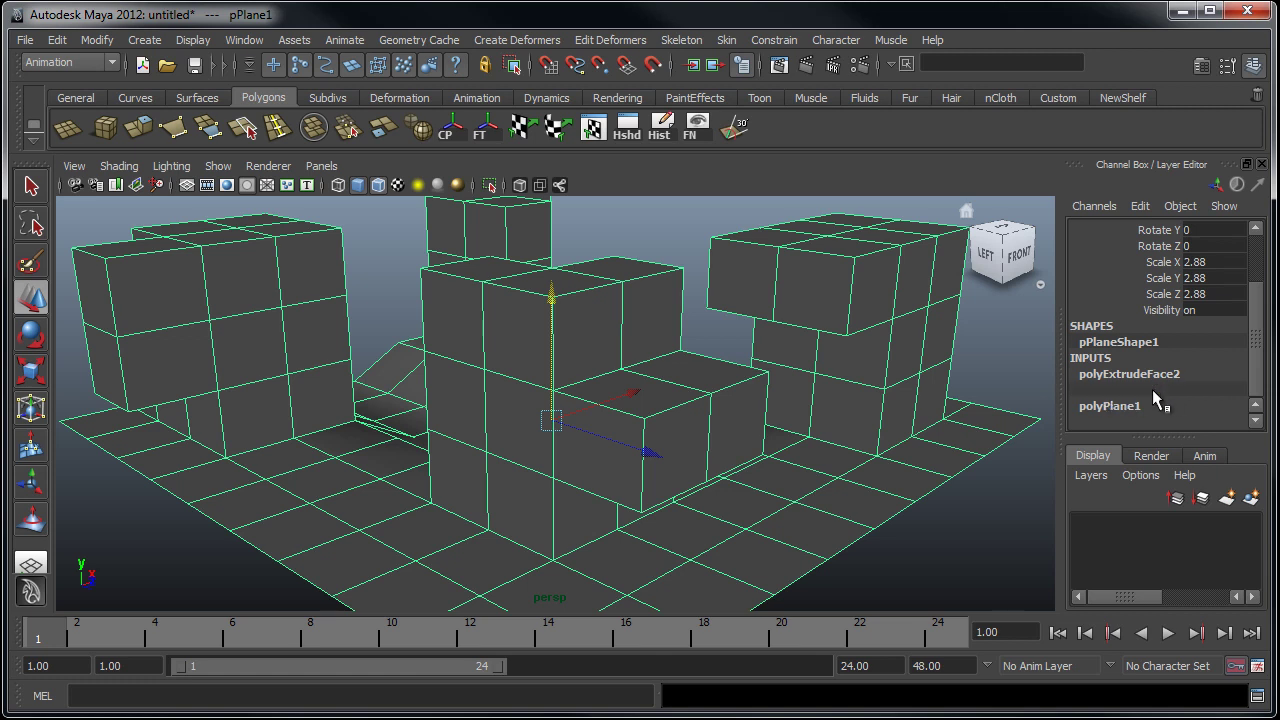
left_click(1160, 390)
left_click_drag(1260, 275, 1265, 390)
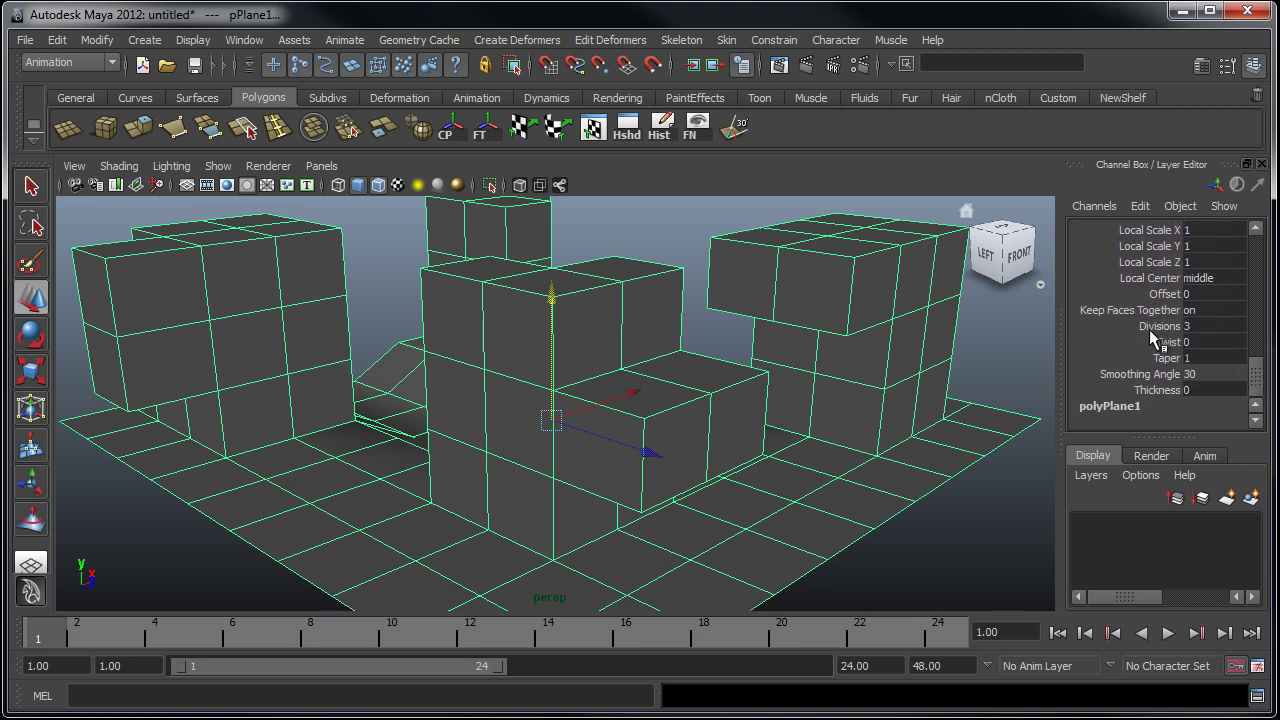
double_click(1199, 325)
key("Return")
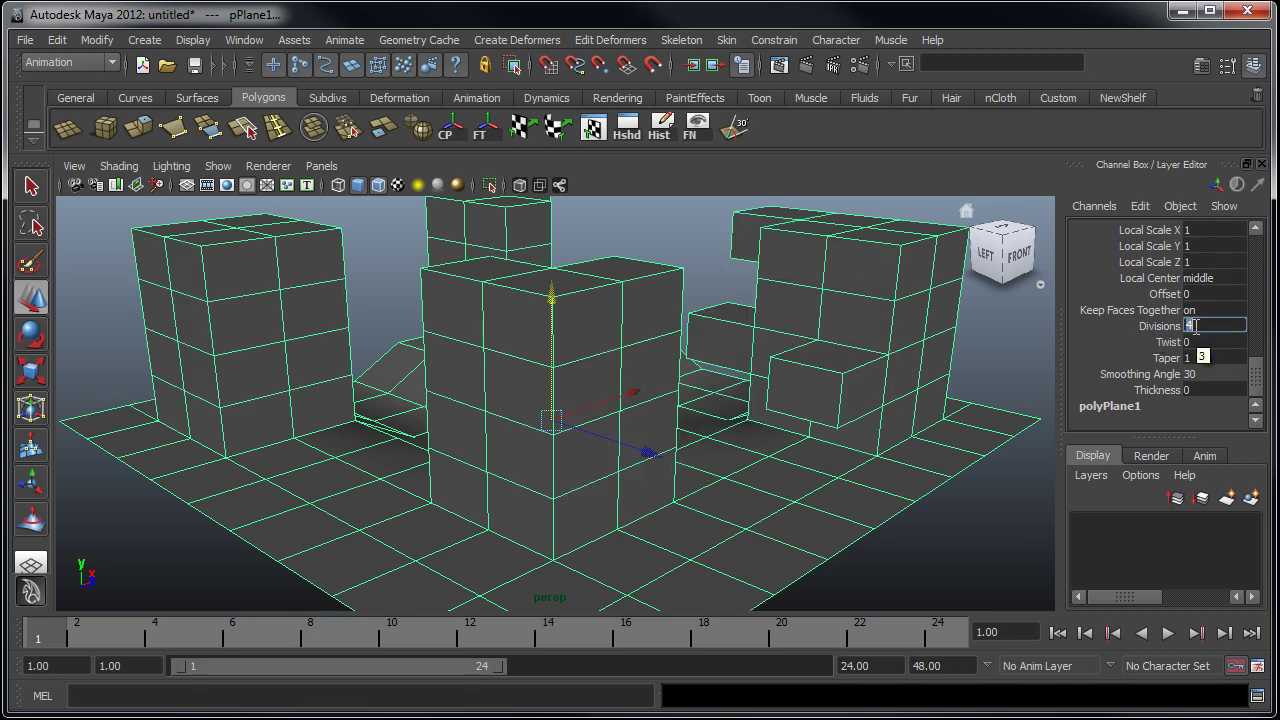
left_click_drag(737, 366, 558, 485, "alt")
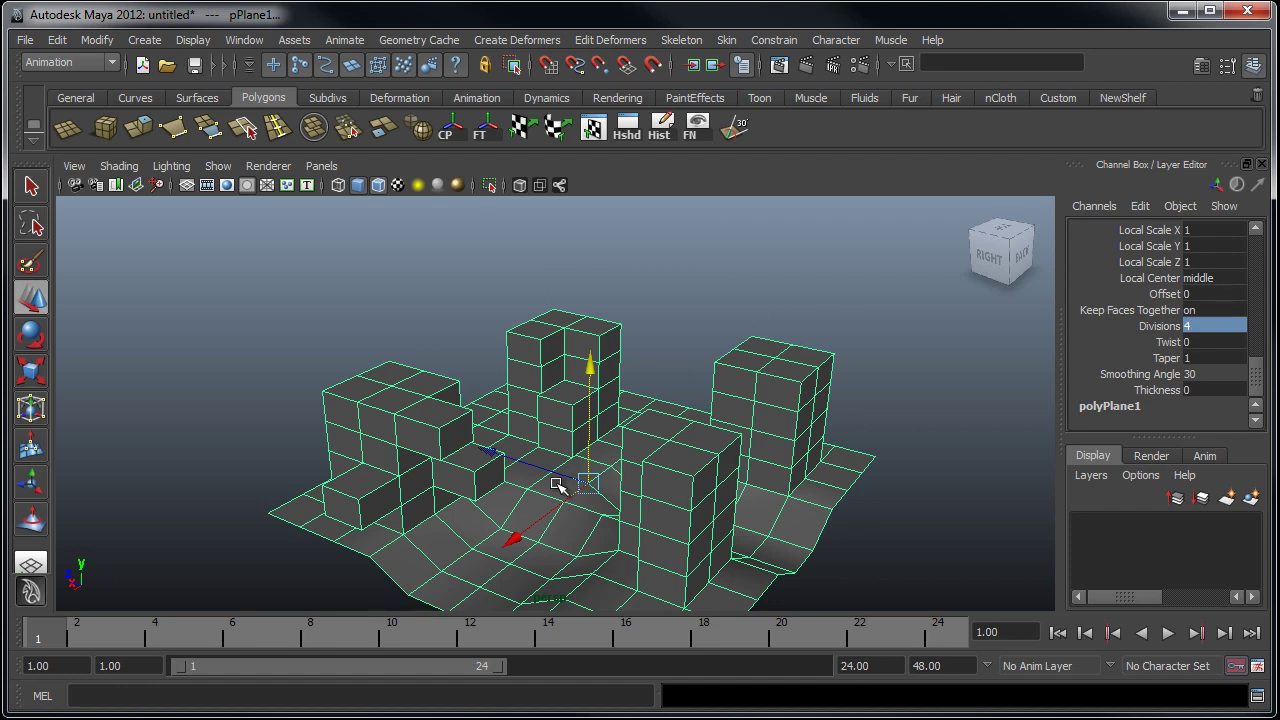
right_click_drag(383, 425, 509, 423, "alt")
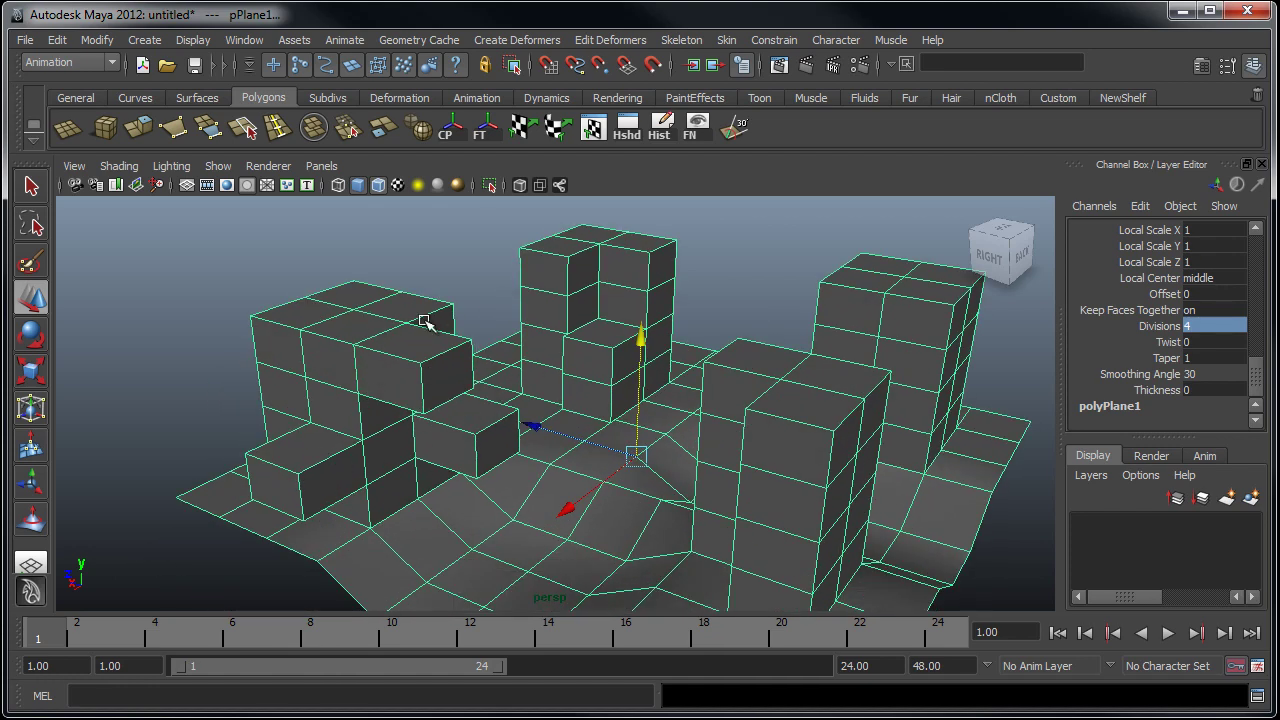
right_click_drag(414, 432, 512, 473, "alt")
left_click_drag(512, 473, 545, 465, "alt")
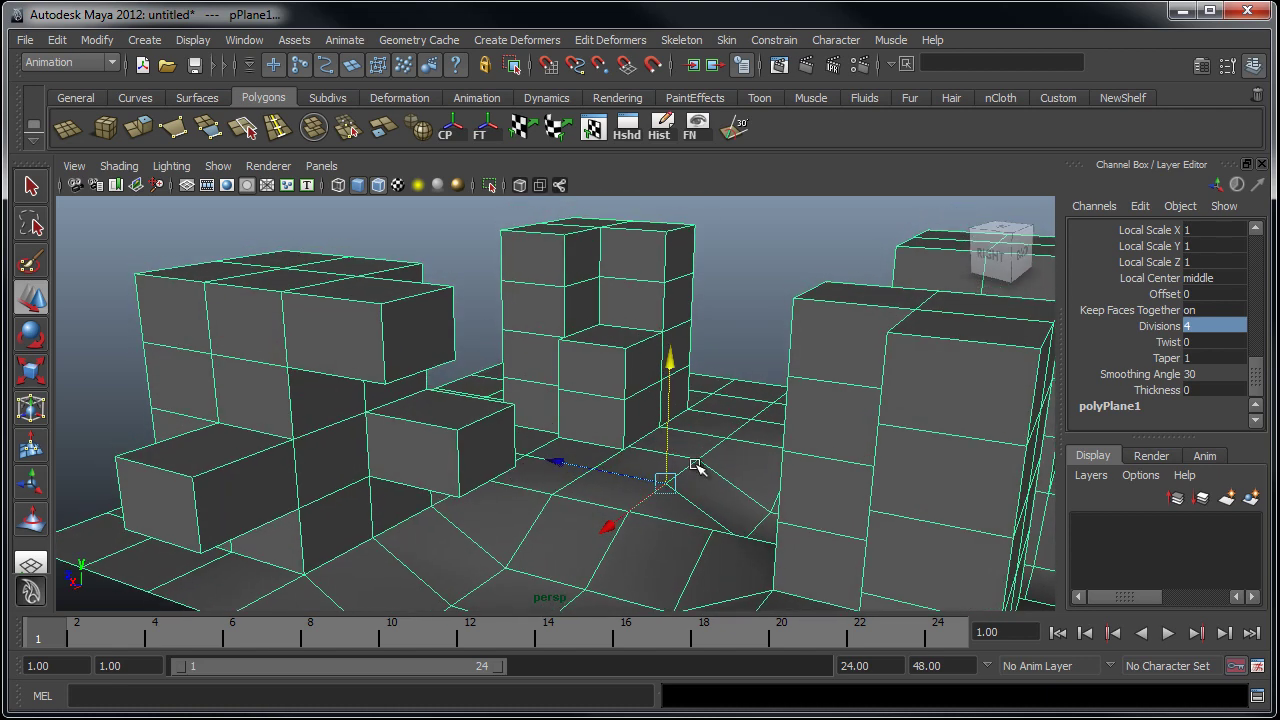
- Vary the first extrusion's divisions interactively and set them back to 3
left_click(1157, 325)
mouse_move(892, 431)
middle_mouse_down()
mouse_move(862, 436)
mouse_move(914, 433)
middle_mouse_up()
left_click_drag(1257, 385, 1256, 278)
middle_click_drag(857, 423, 831, 423)
right_click_drag(716, 387, 536, 357, "alt")
left_click_drag(536, 357, 950, 390, "alt")
right_click_drag(715, 465, 752, 472, "alt")
left_click_drag(751, 472, 668, 447, "alt")
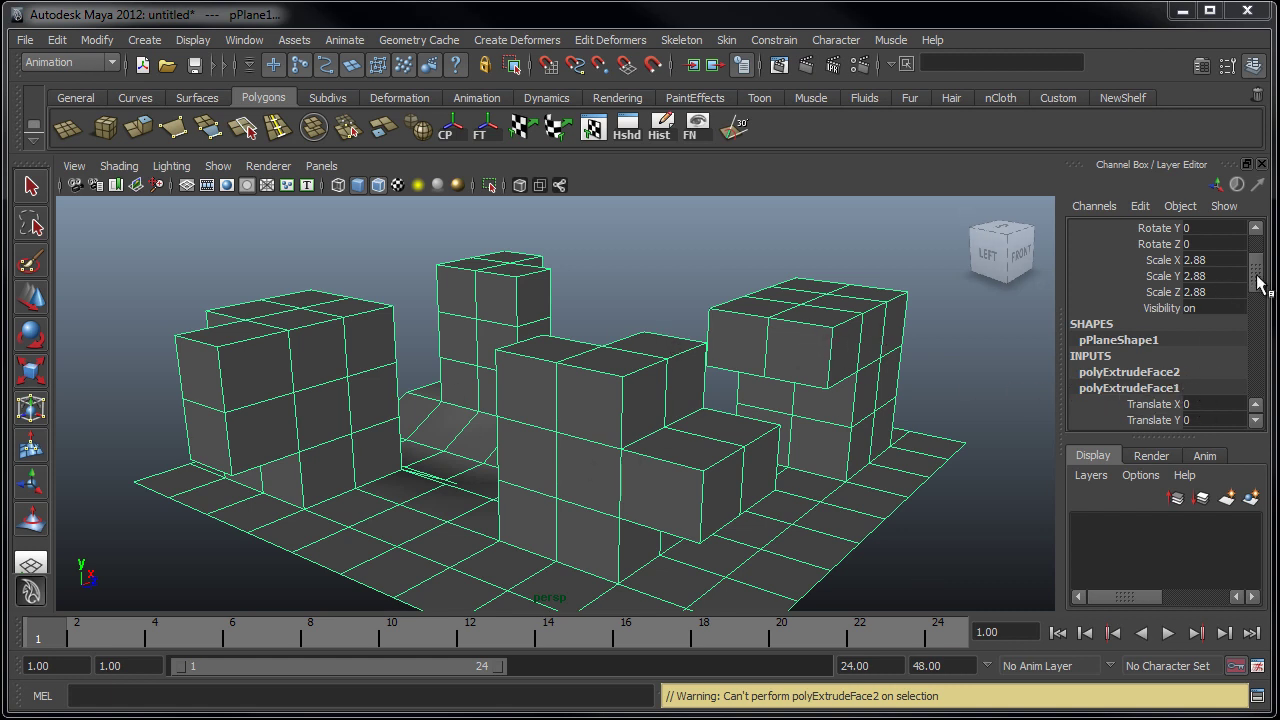
- Open the detailed attributes of polyExtrudeFace1 and examine its history and Node Behavior settings
scroll(1258, 285, "up", 5)
key("ctrl+a")
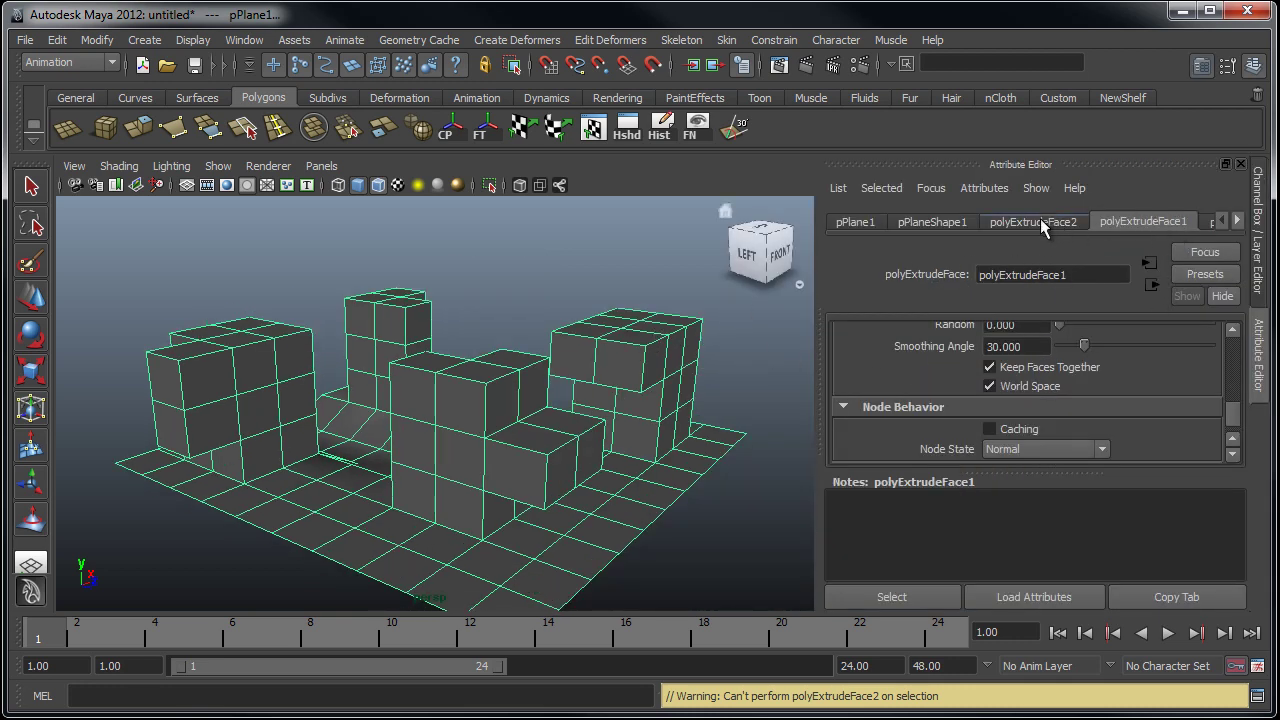
left_click(940, 222)
left_click(1130, 222)
left_click(1041, 223)
left_click(1136, 223)
scroll(1232, 420, "up", 6)
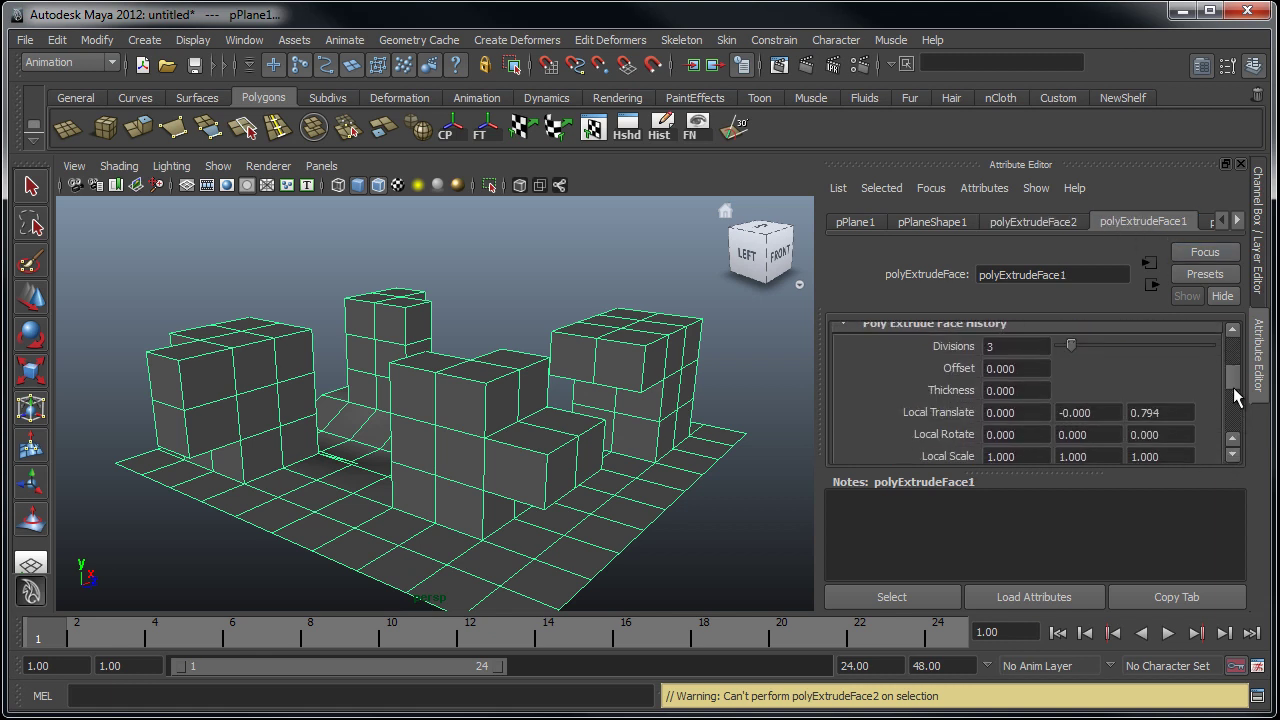
scroll(1236, 400, "down", 6)
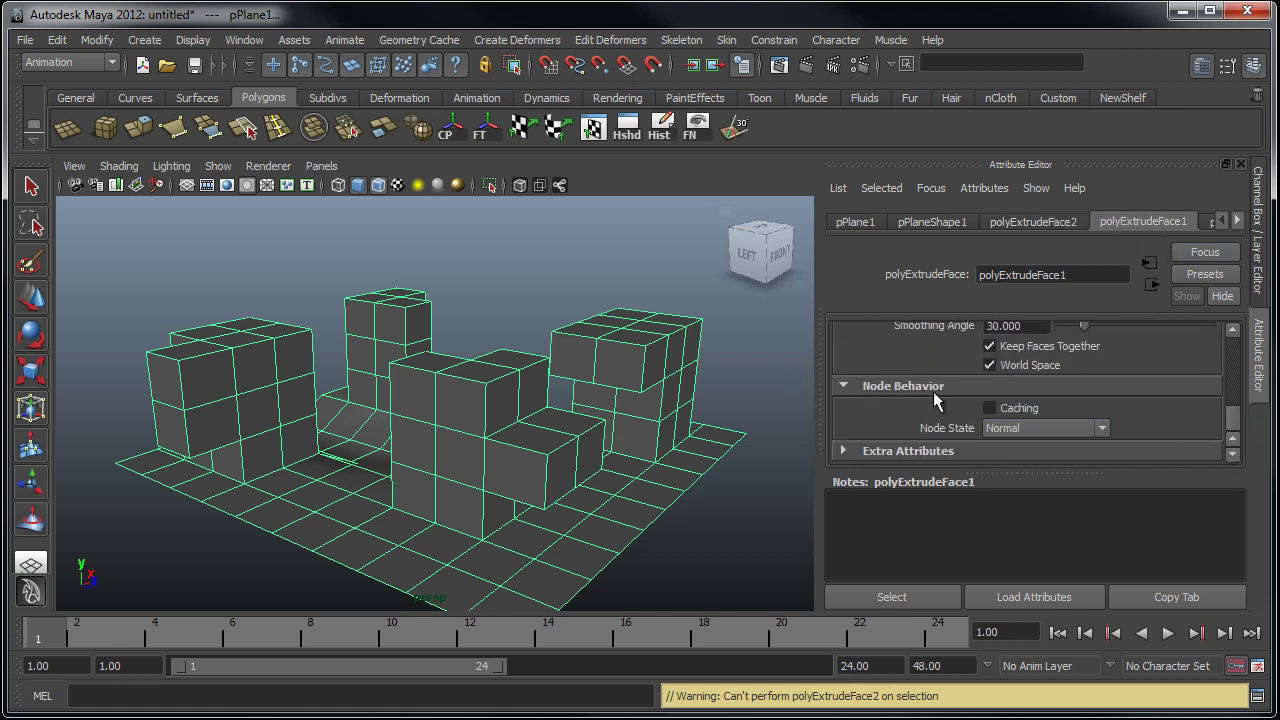
- Set the node state of polyExtrudeFace1 to HasNoEffect, then return it to Normal
left_click(1104, 428)
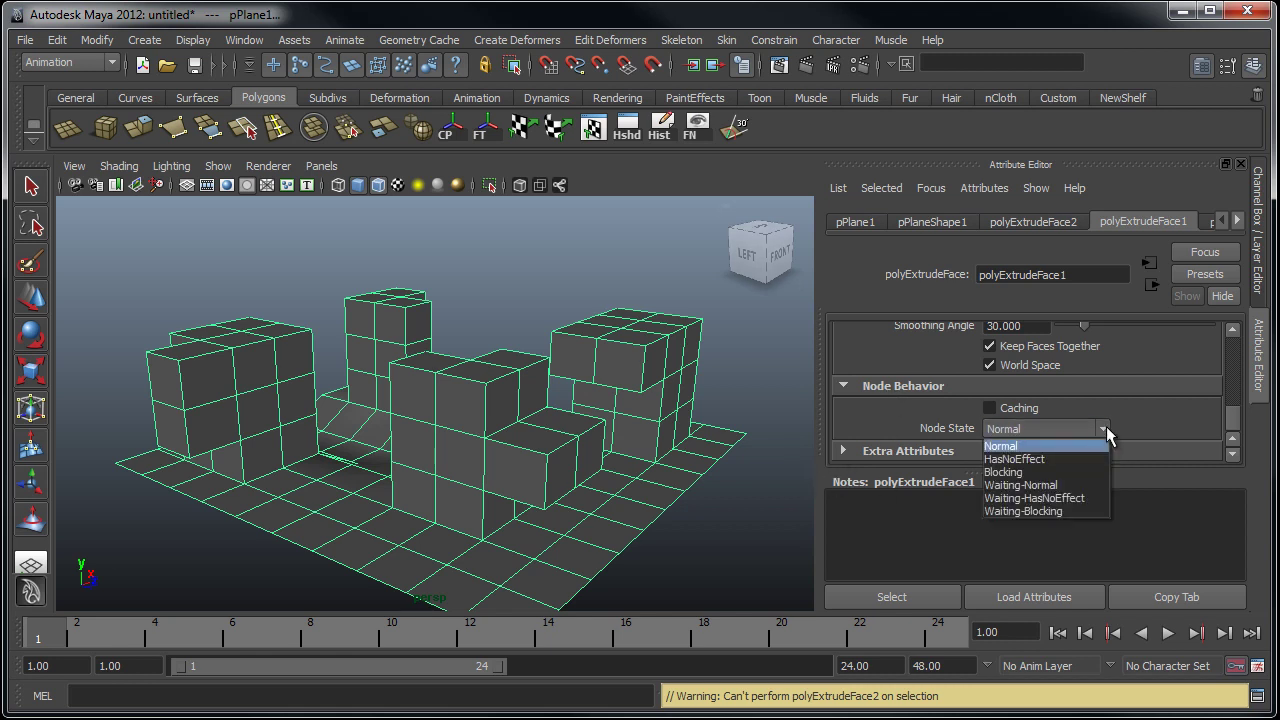
left_click(1062, 459)
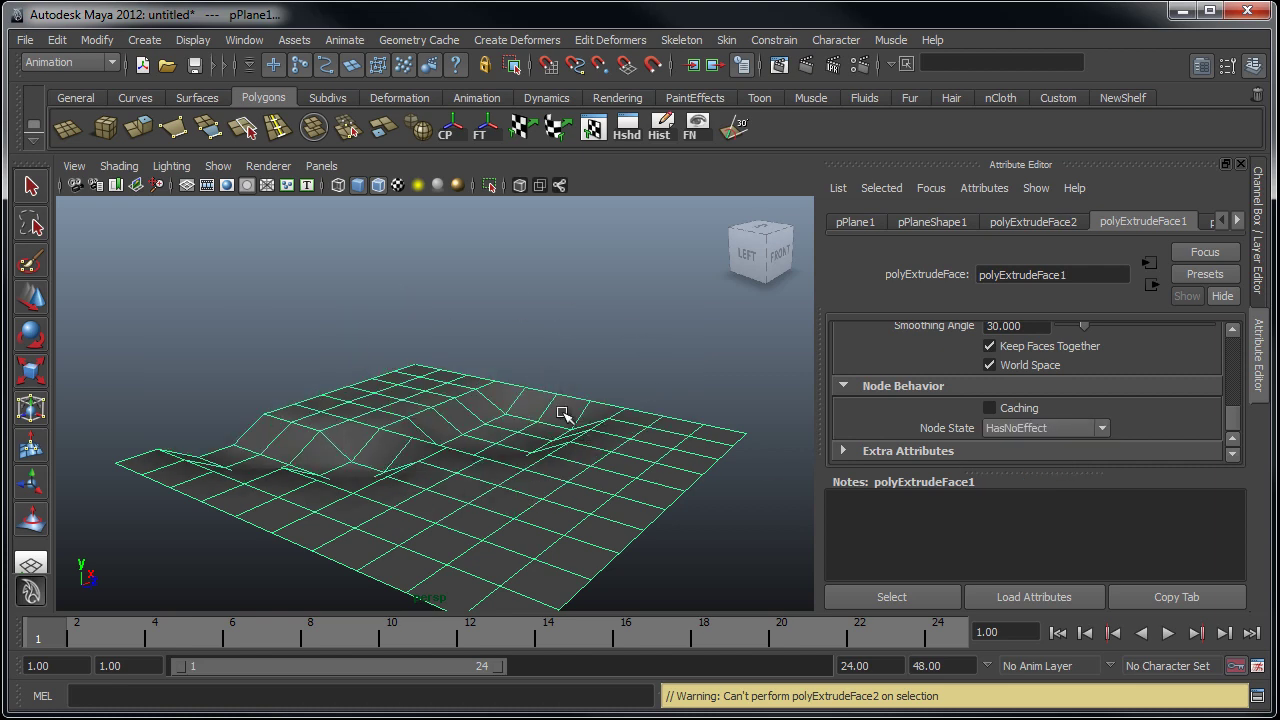
left_click(1102, 429)
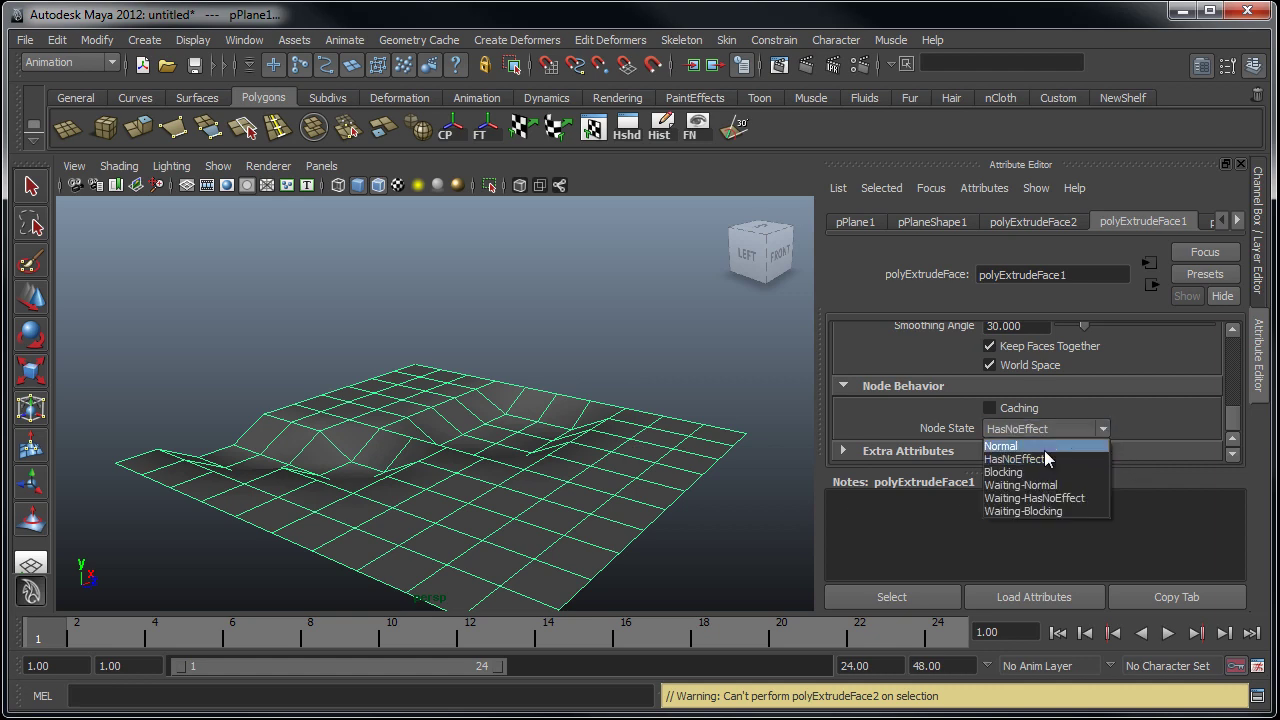
left_click(1025, 445)
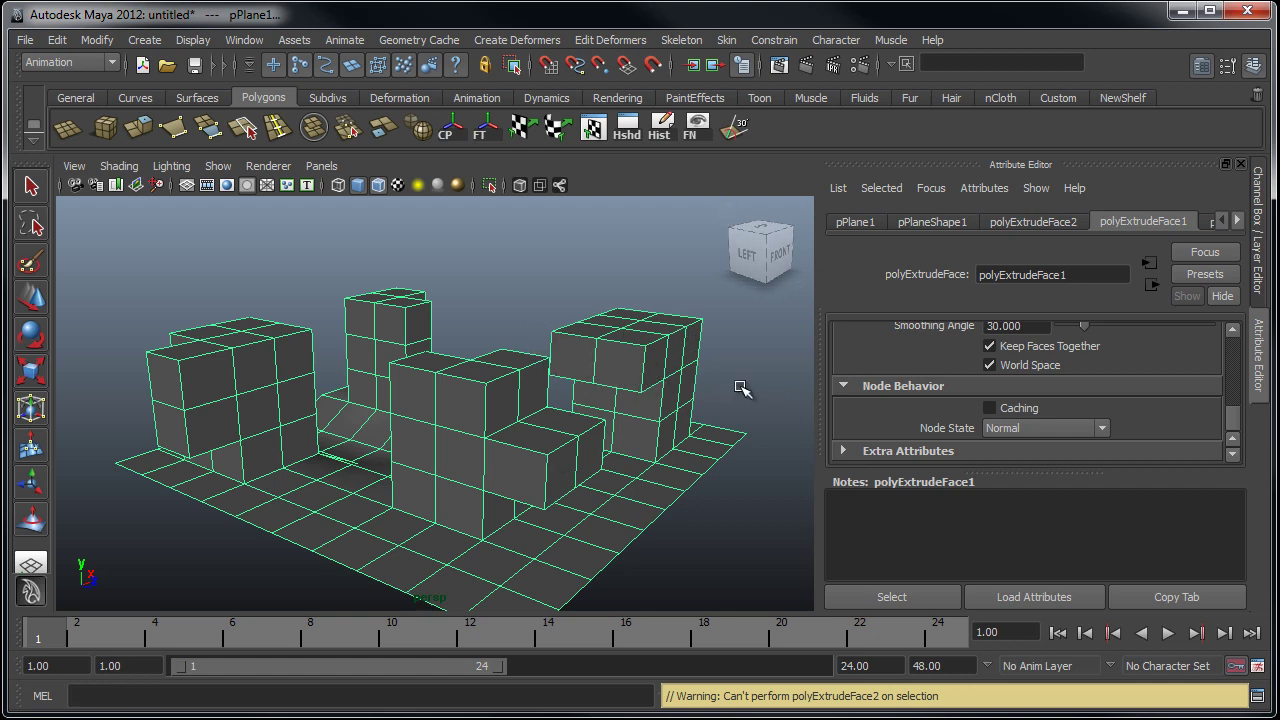
- Disable polyExtrudeFace1 with HasNoEffect, inspect the sunken channel from close up, and restore the Normal node state
left_click(1105, 435)
left_click(1043, 461)
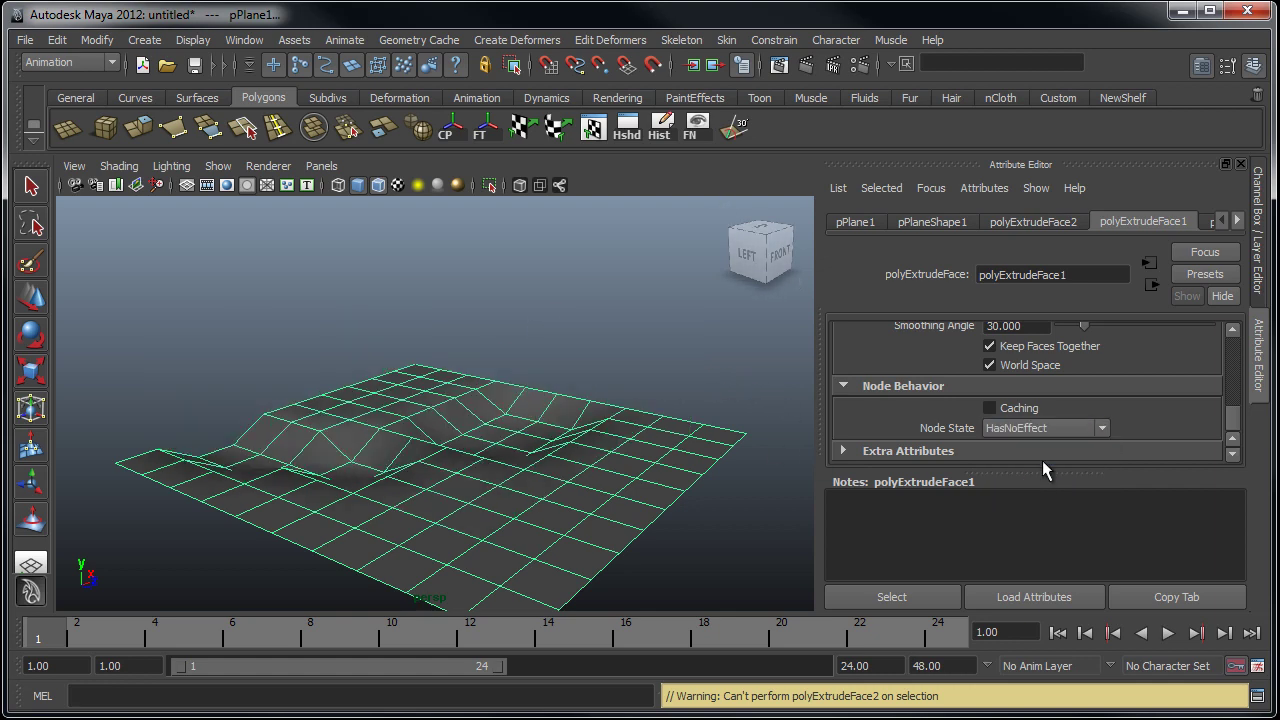
left_click_drag(620, 443, 467, 470, "alt")
scroll(574, 479, "up", 3)
left_click_drag(575, 480, 400, 405, "alt")
left_click(1103, 428)
left_click(1060, 446)
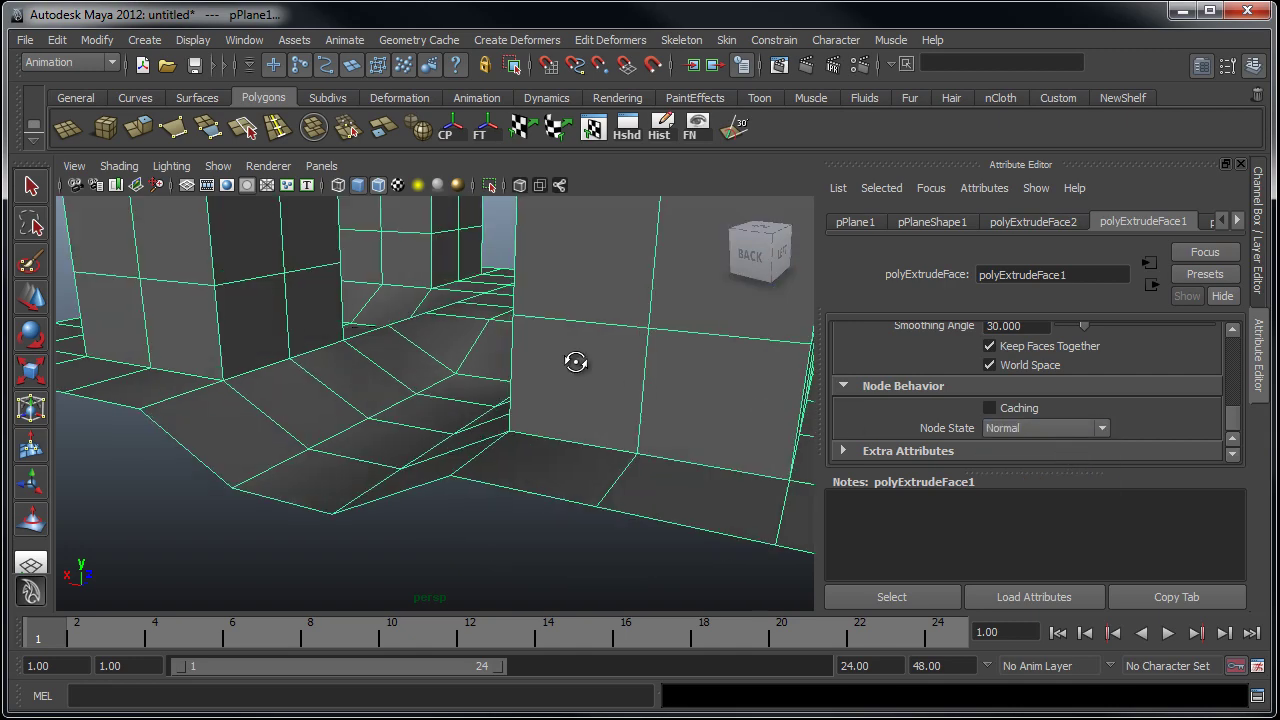
left_click_drag(577, 366, 657, 418, "alt")
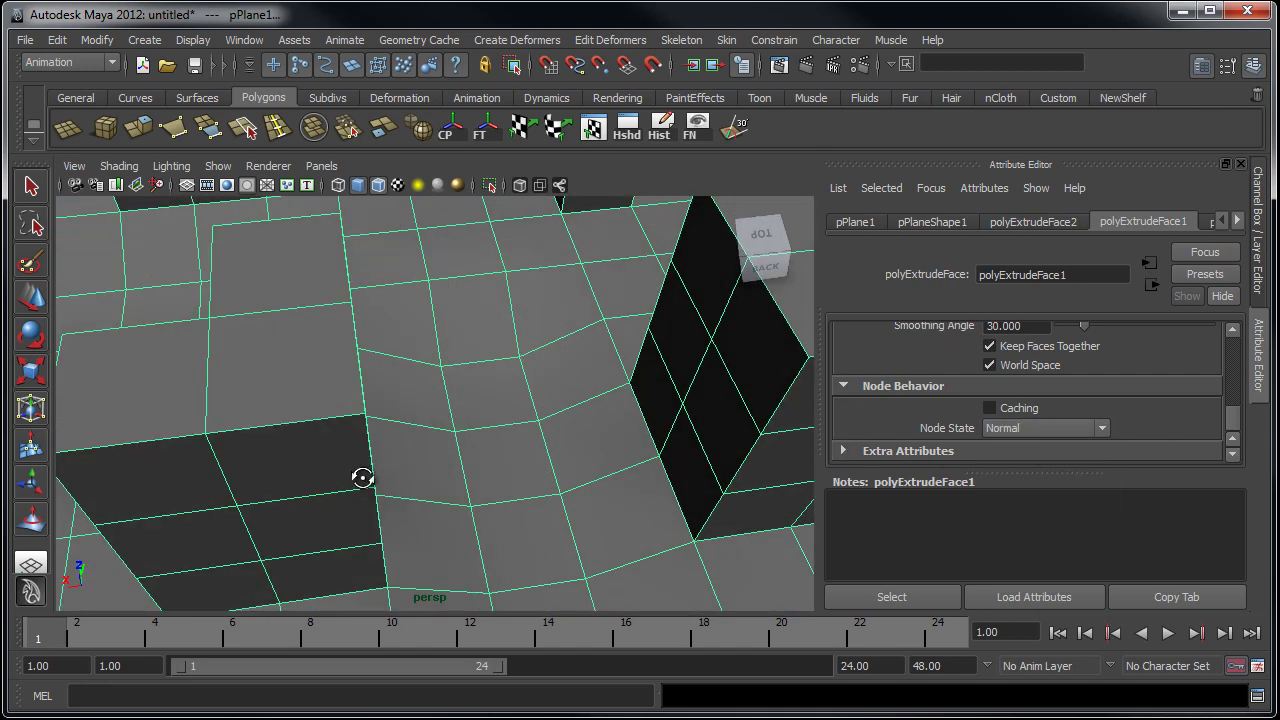
left_click_drag(360, 451, 474, 463, "alt")
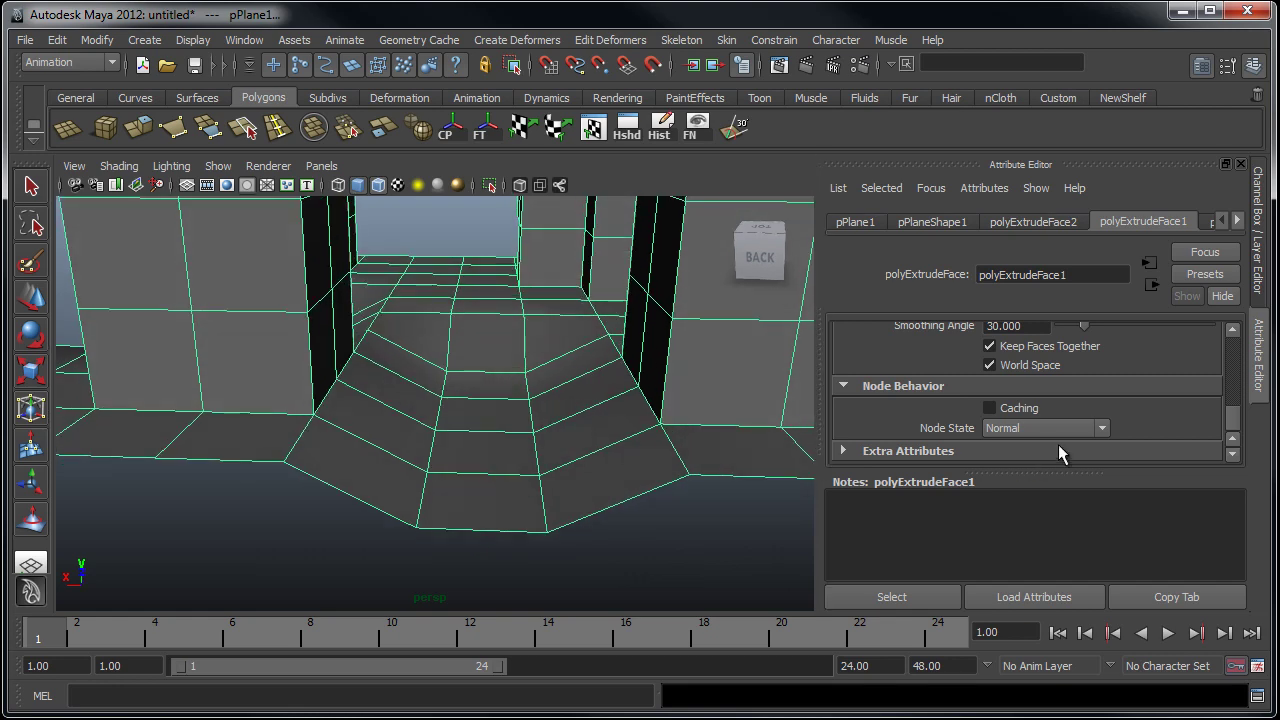
- Bypass the first extrusion once more with HasNoEffect, view the whole plane, and reset its node state to Normal
left_click(1104, 428)
left_click(1054, 459)
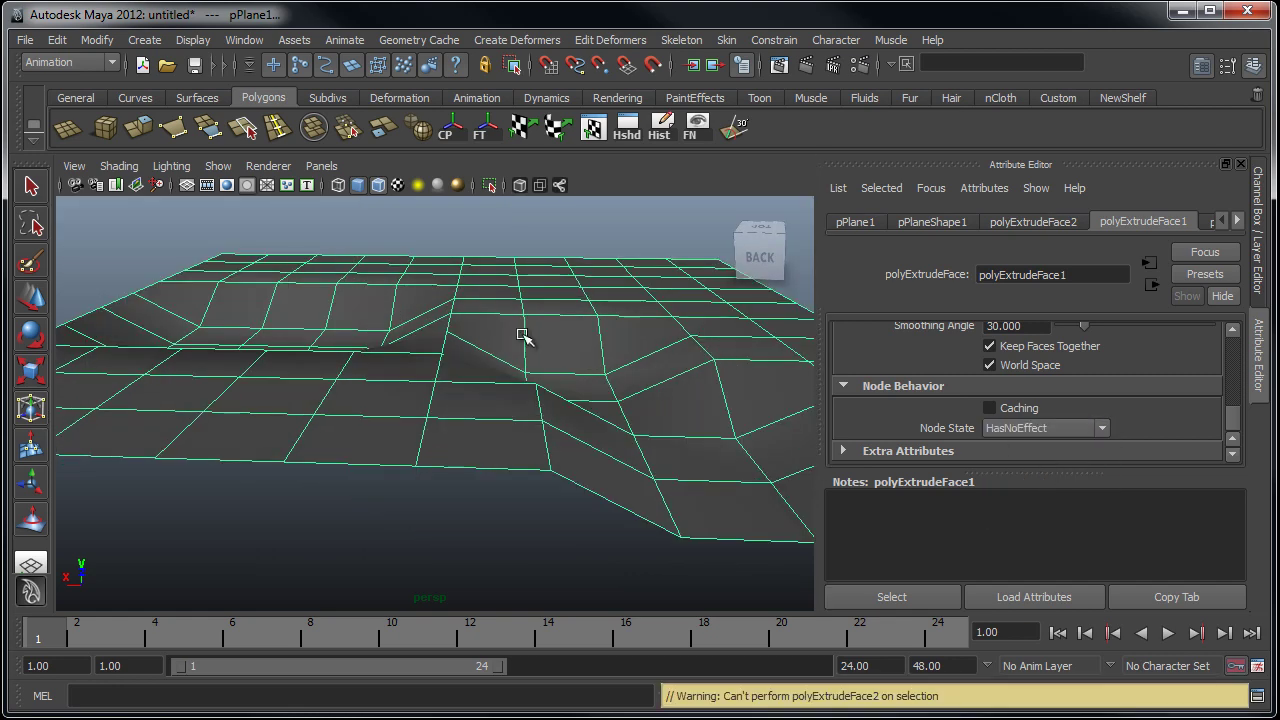
left_click_drag(508, 331, 440, 336, "alt")
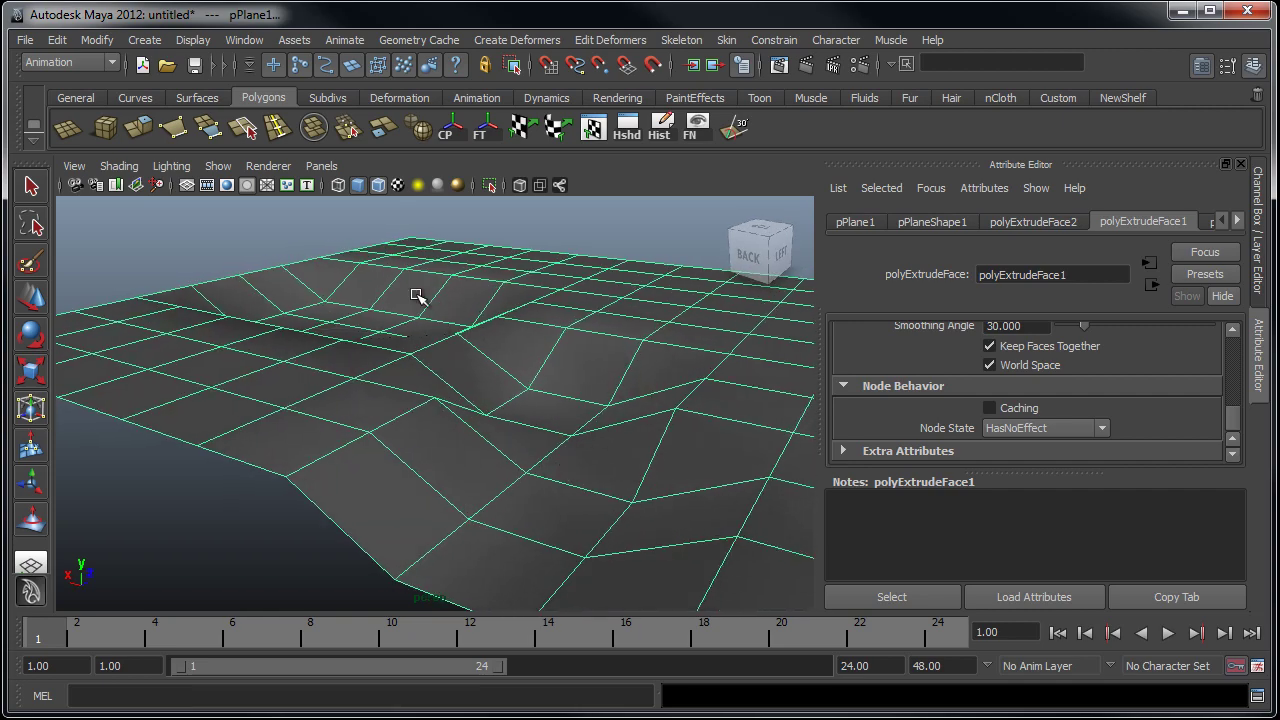
left_click_drag(537, 366, 199, 410, "alt")
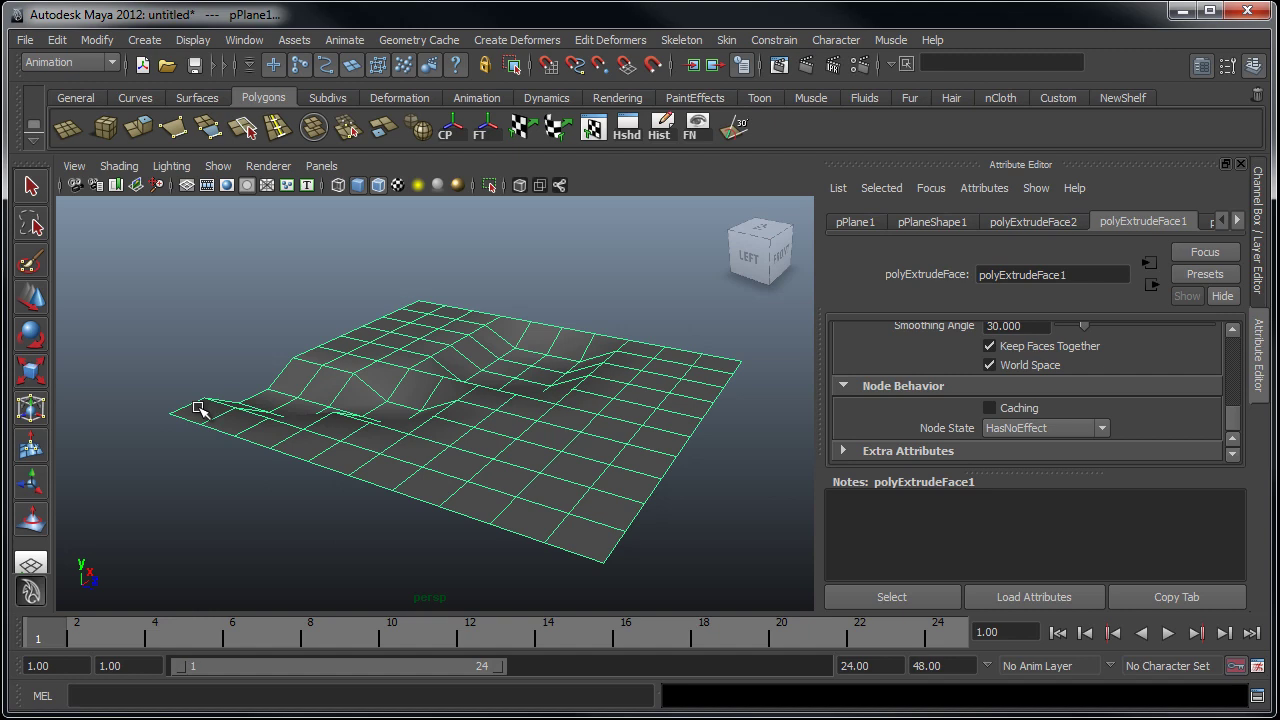
left_click(1097, 427)
left_click(1060, 447)
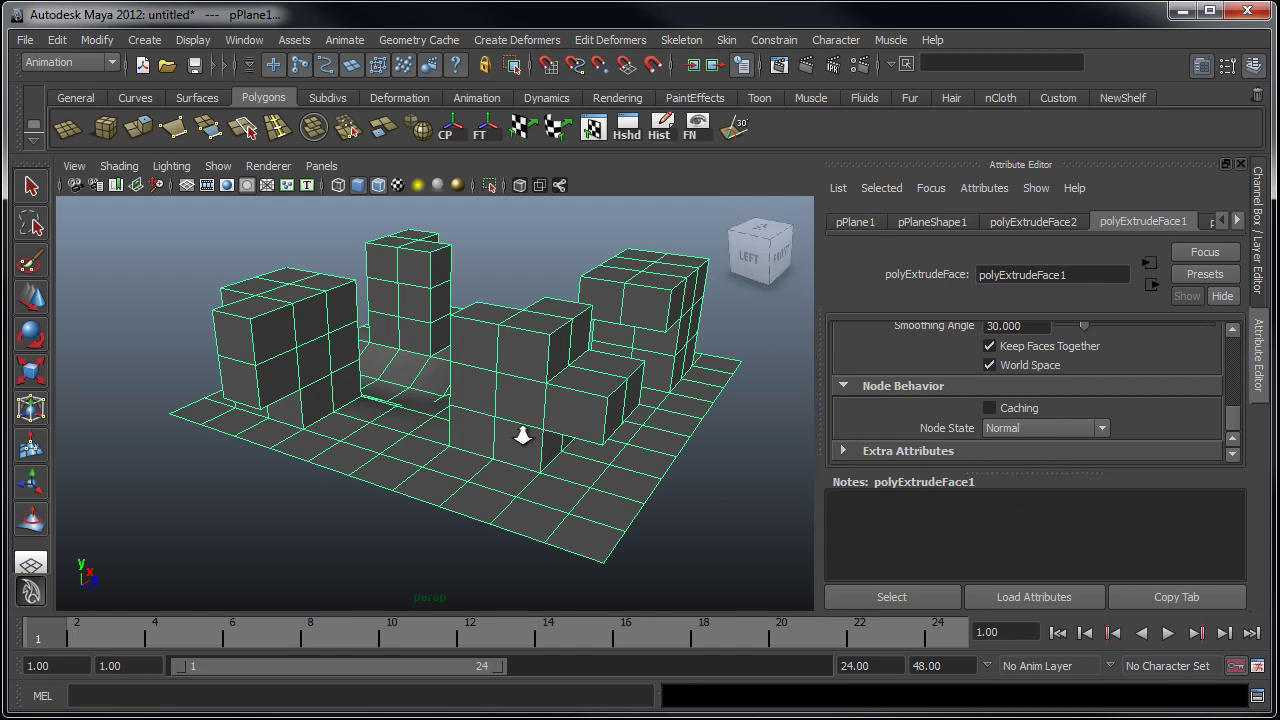
- Extrude two adjacent faces at the plane's front edge, beside the front-left tower, upward into a low block
left_click_drag(512, 430, 532, 482, "alt")
right_click_drag(480, 537, 486, 569, "alt")
middle_click_drag(486, 569, 486, 456, "alt")
left_click_drag(486, 456, 517, 529, "alt")
right_click_drag(517, 529, 520, 565, "alt")
right_click_drag(505, 430, 503, 480)
left_click(480, 503)
left_click_drag(700, 491, 332, 217, "alt")
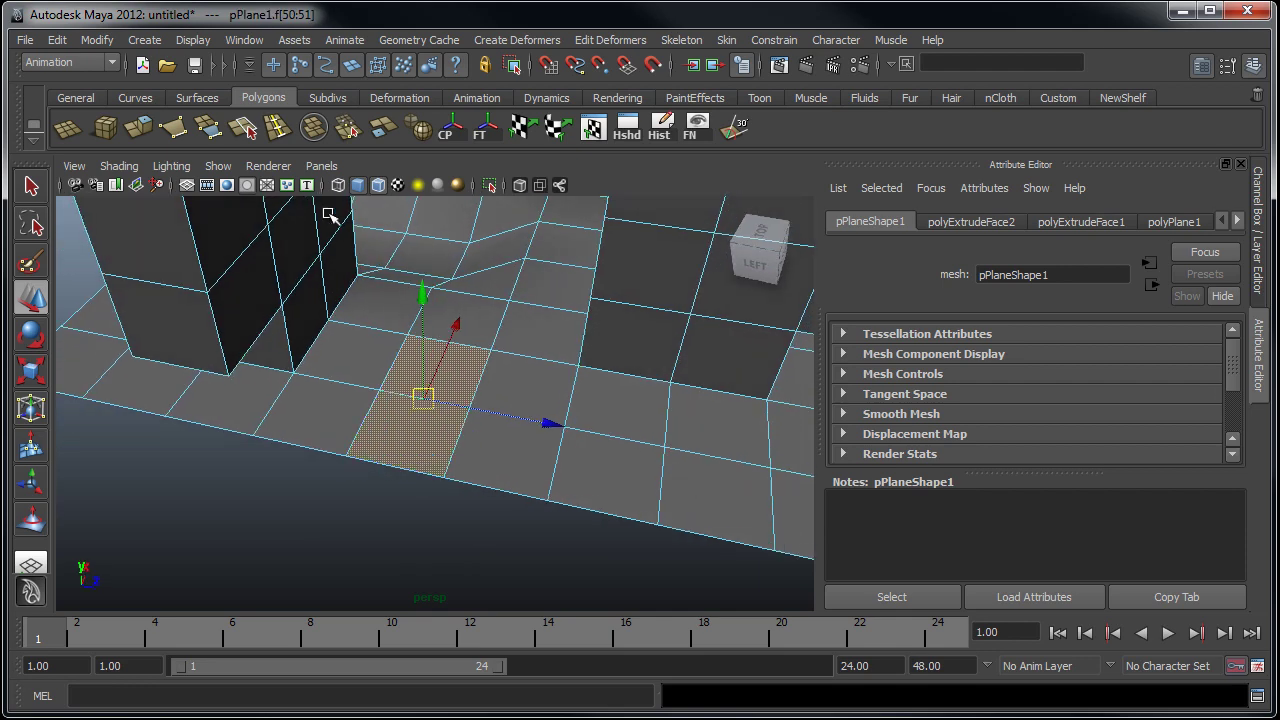
left_click(141, 124)
left_click_drag(548, 454, 540, 390, "alt")
left_click_drag(383, 248, 393, 142)
middle_click_drag(440, 243, 452, 450, "alt")
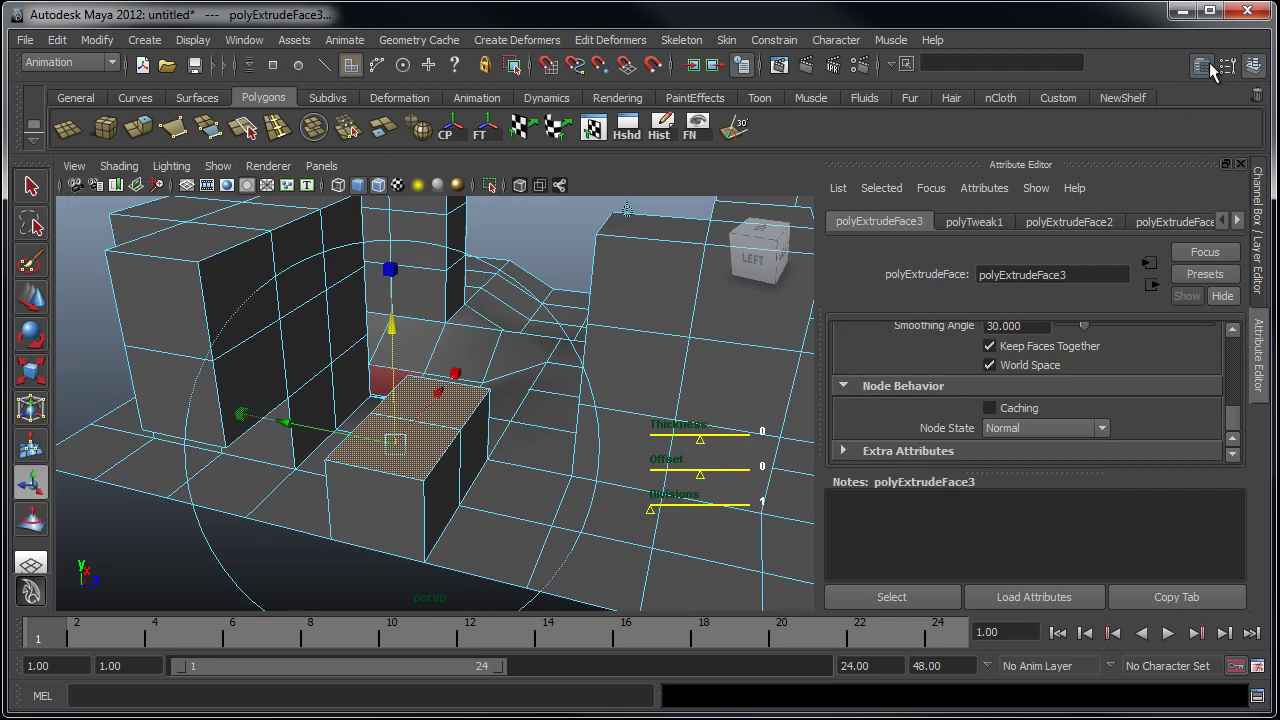
- Set the new low block extrusion's Divisions to 2 and return to object selection mode
left_click(1210, 66)
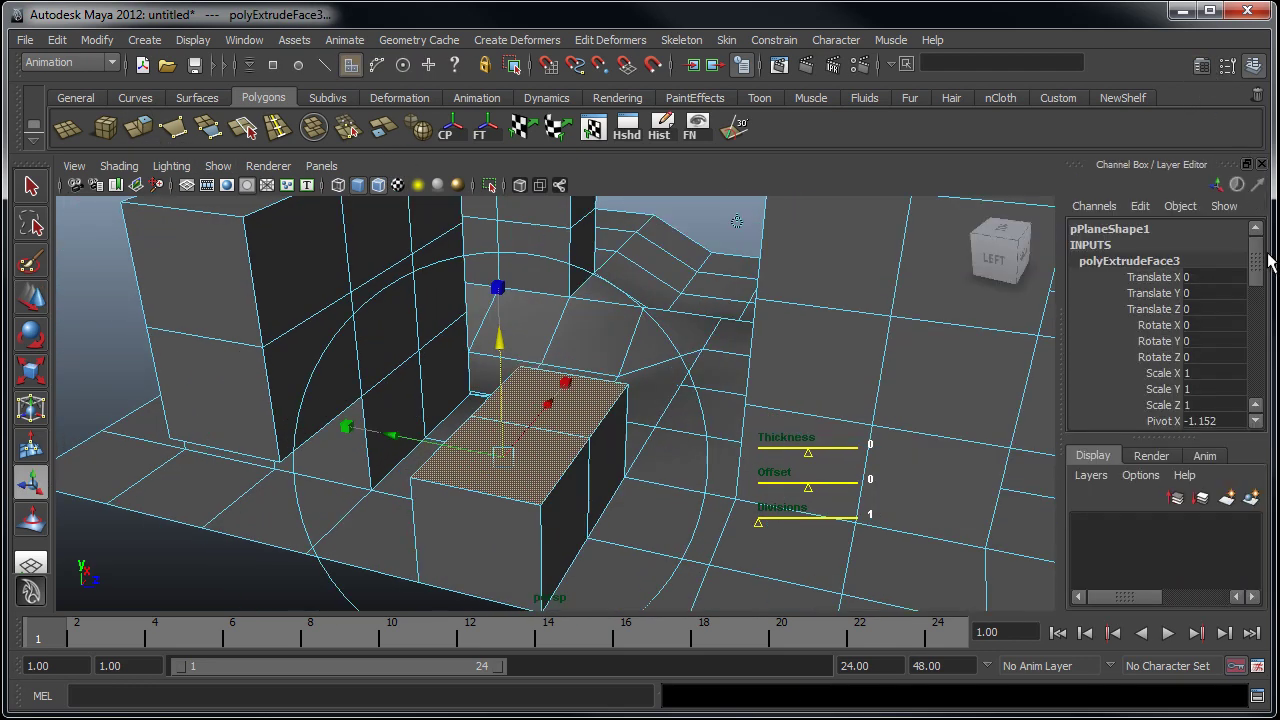
left_click_drag(1262, 256, 1258, 408)
left_click(1170, 281)
middle_click_drag(766, 396, 780, 398)
left_click_drag(700, 420, 640, 432, "alt")
right_click_drag(640, 432, 563, 427, "alt")
left_click(525, 482)
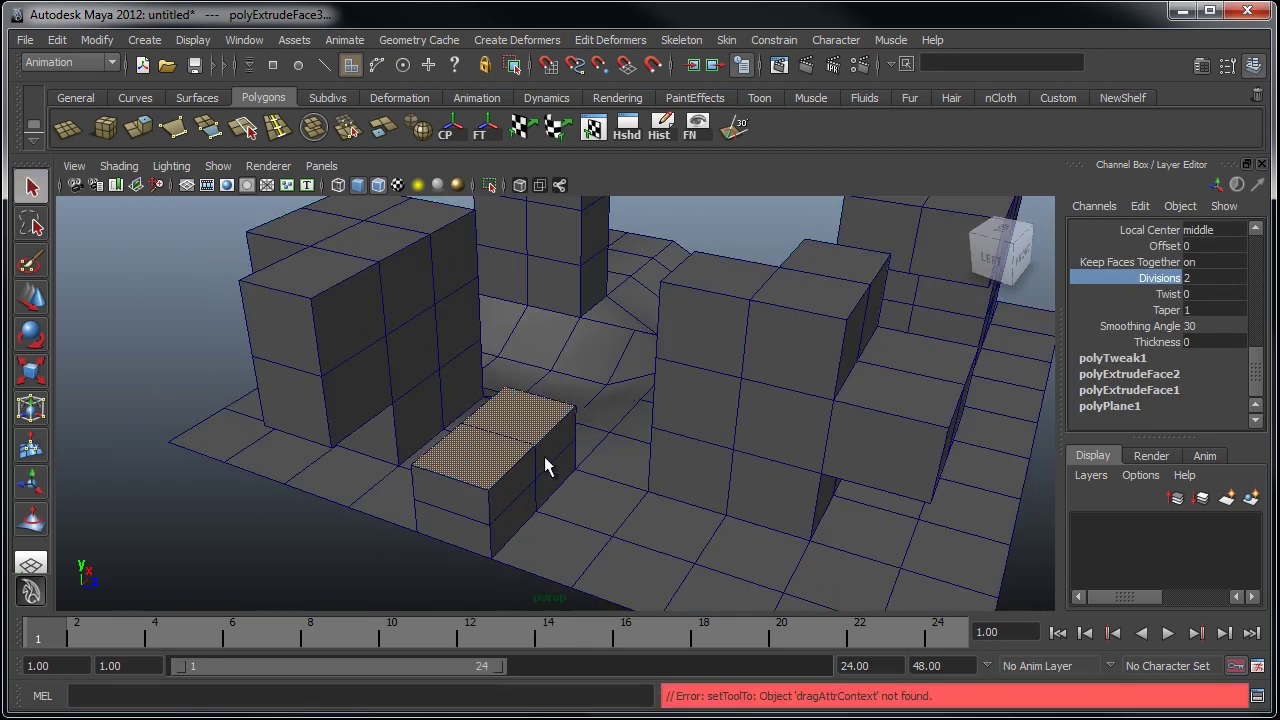
left_click_drag(523, 486, 551, 497, "alt")
key("F8")
right_click_drag(551, 497, 538, 437, "alt")
- Set the node state of polyExtrudeFace3 to HasNoEffect and inspect the plane's edge where the low block was extruded
left_click(1200, 66)
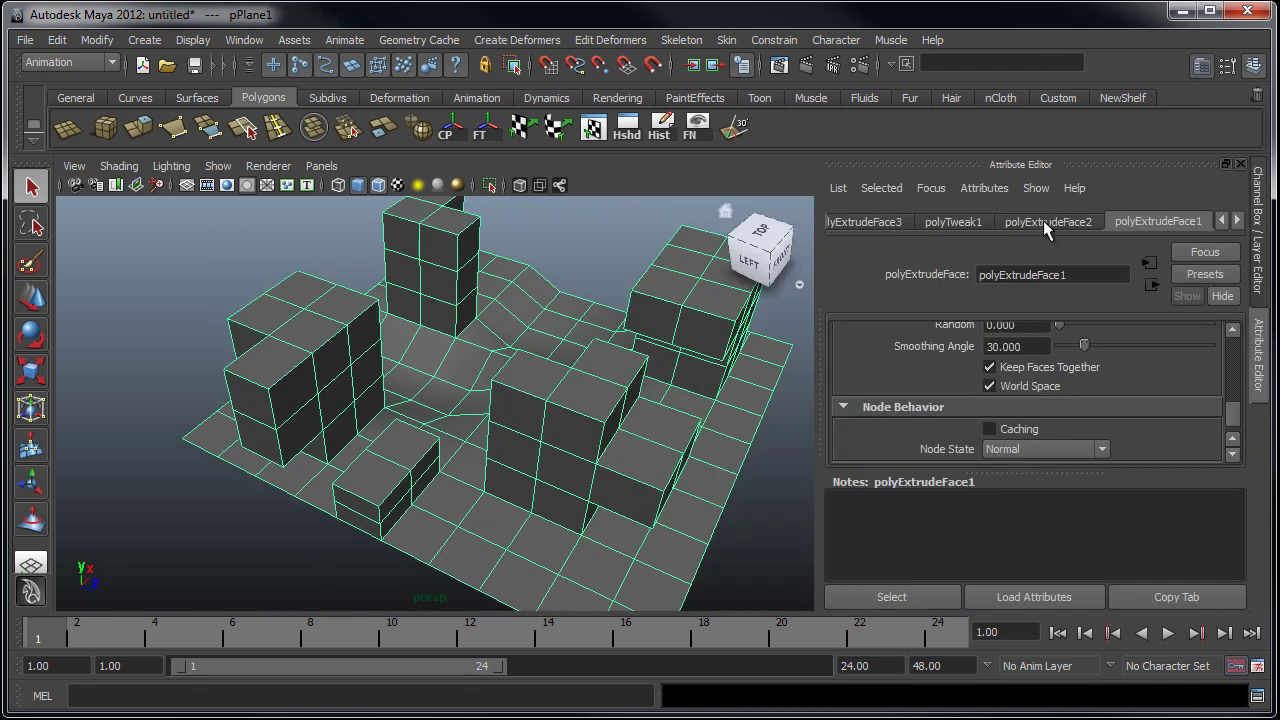
left_click_drag(1236, 424, 1238, 433)
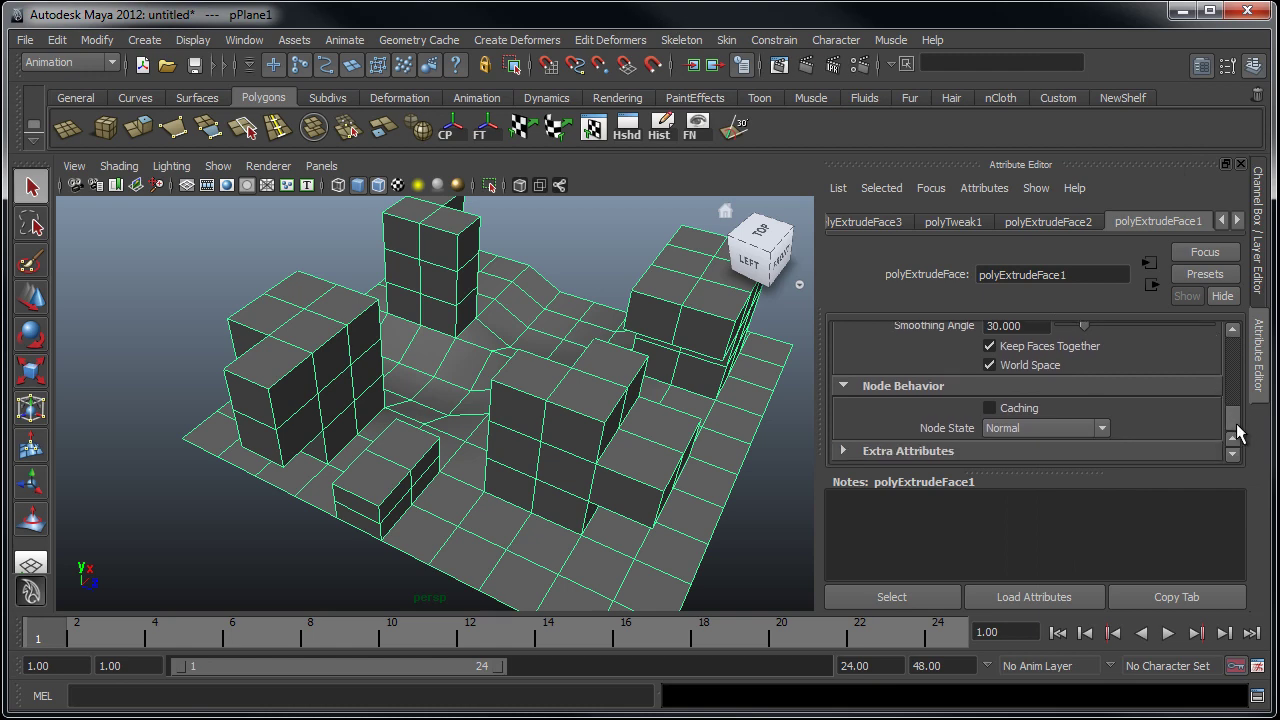
middle_click_drag(497, 474, 503, 465, "alt")
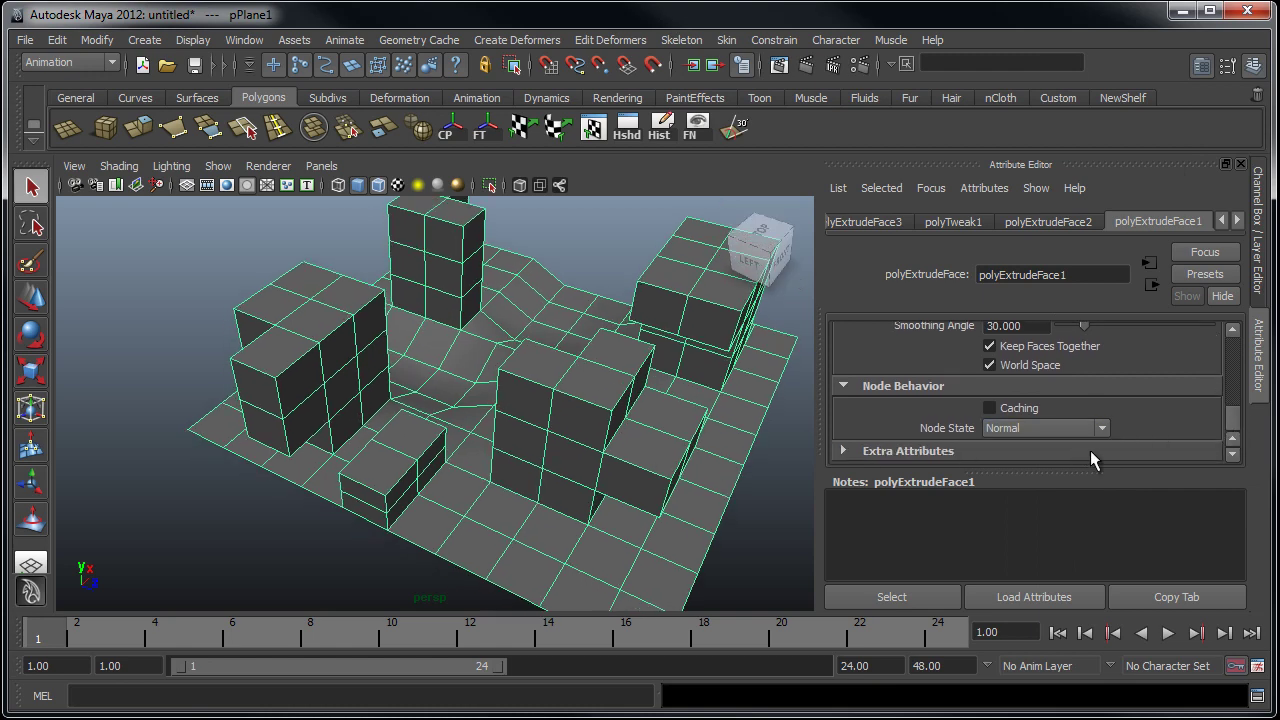
left_click(884, 224)
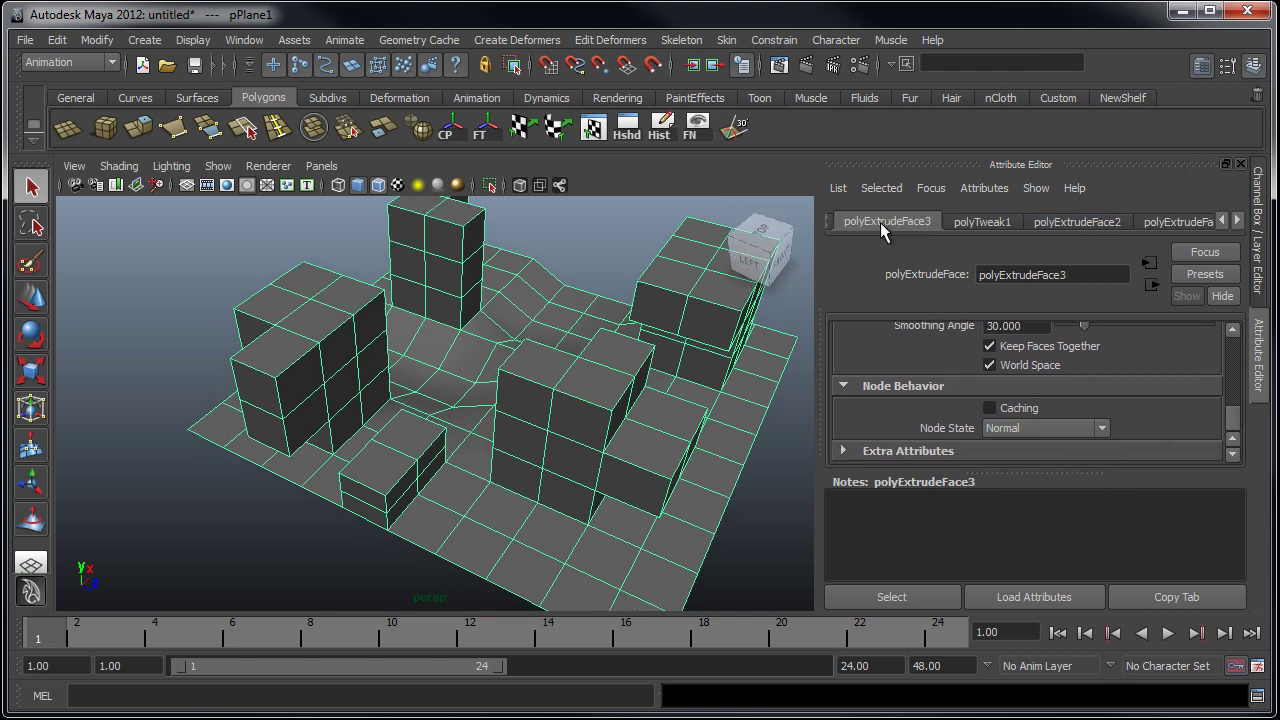
left_click(1102, 429)
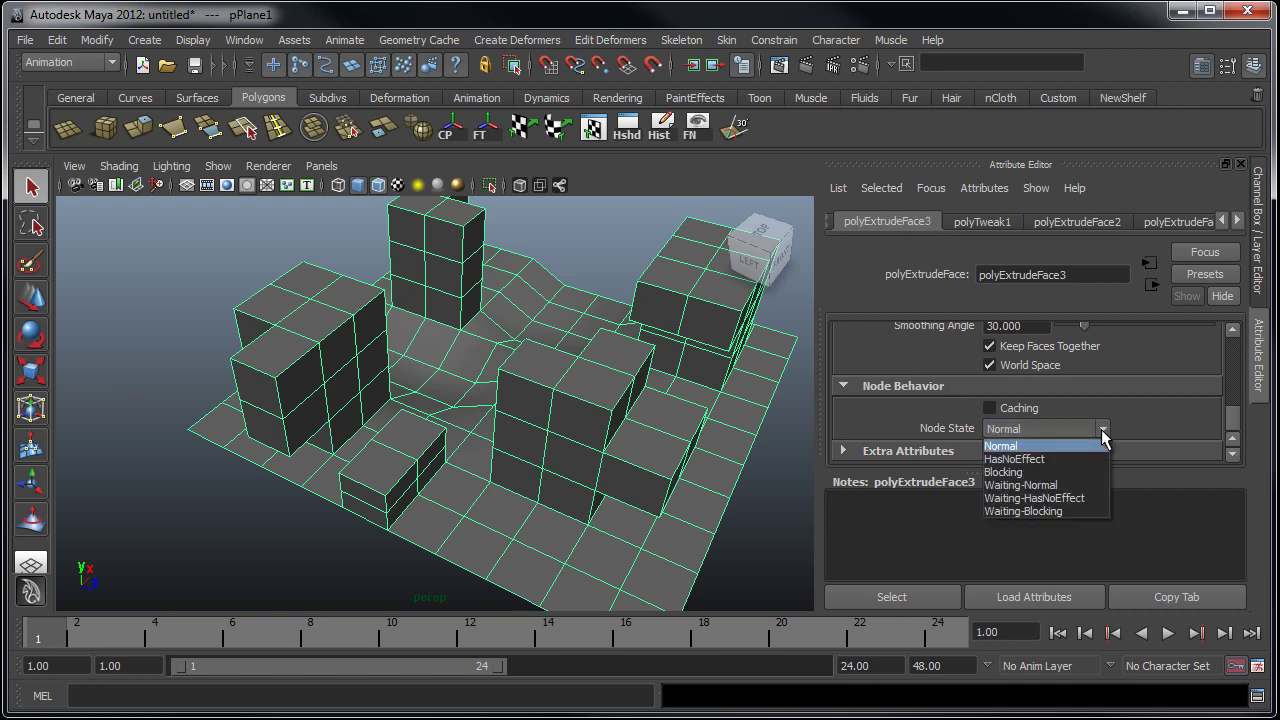
left_click(1073, 458)
middle_click_drag(470, 430, 506, 426, "alt")
right_click_drag(506, 426, 503, 519, "alt")
left_click_drag(503, 519, 660, 460, "alt")
right_click_drag(660, 460, 534, 381, "alt")
middle_click_drag(534, 381, 523, 428, "alt")
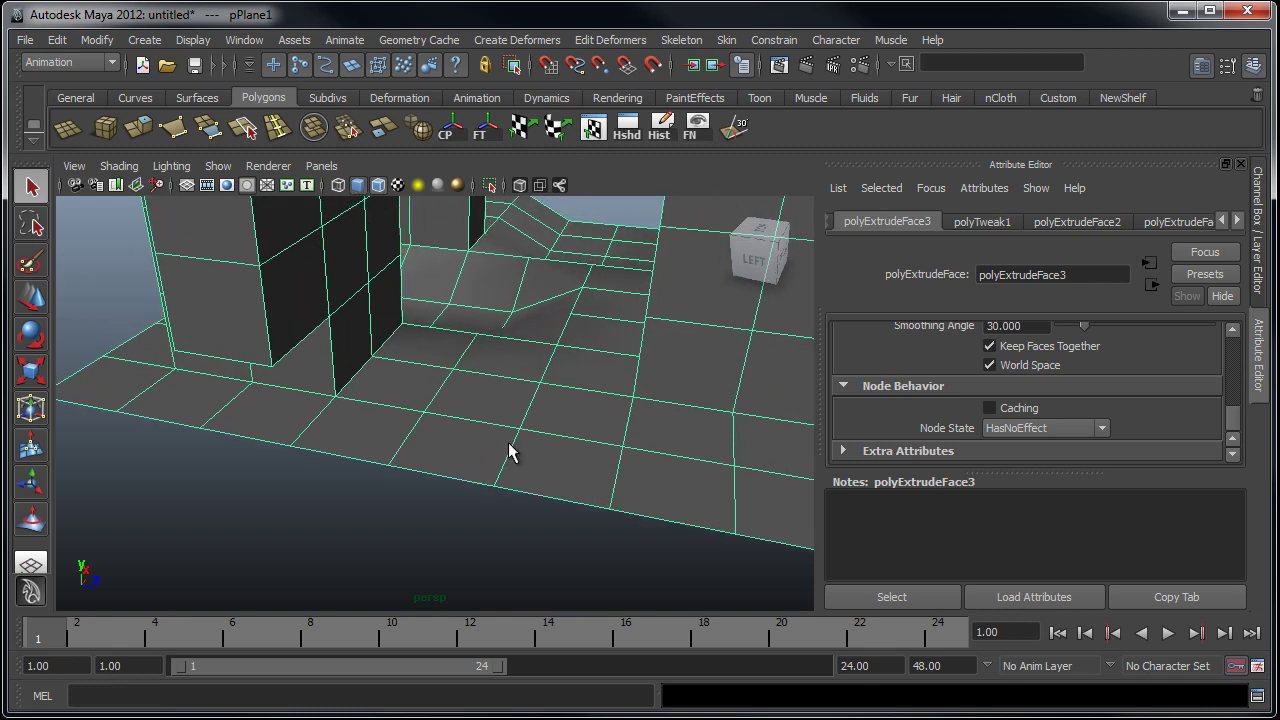
right_click_drag(628, 362, 471, 354, "alt")
middle_click_drag(483, 362, 486, 423, "alt")
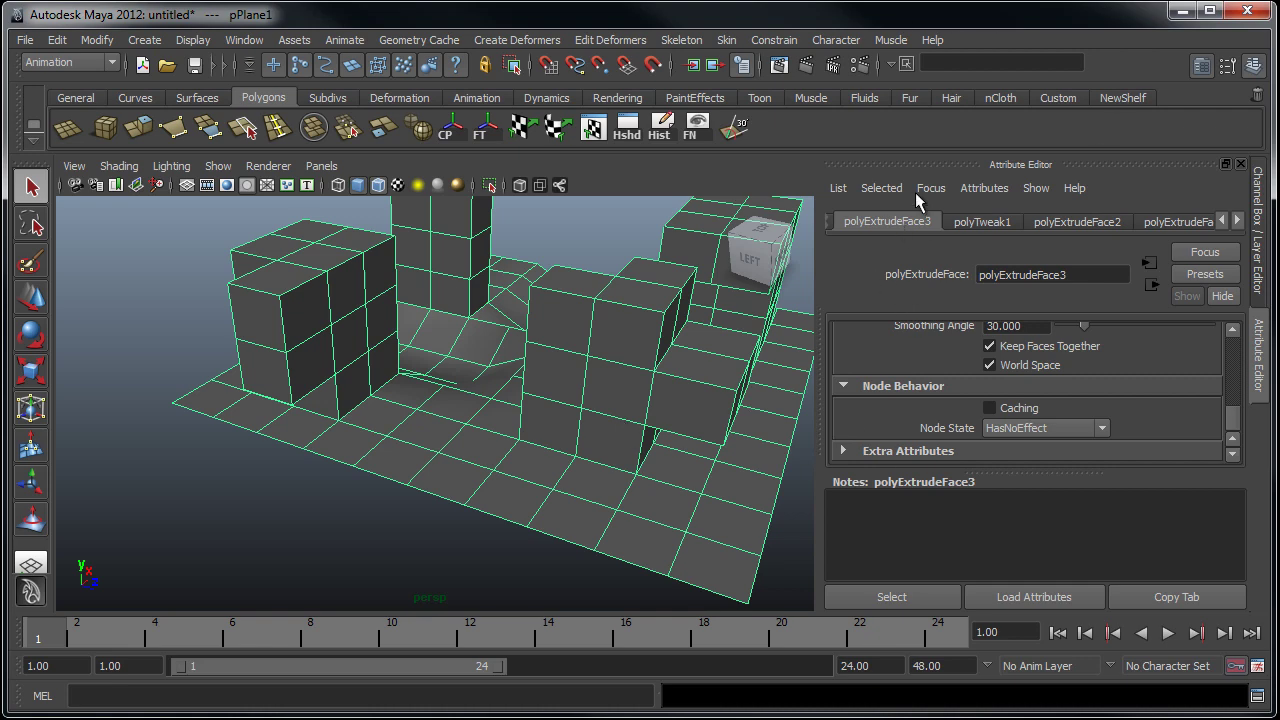
- Check the plane's list of history inputs and return the node state of polyExtrudeFace3 to Normal
left_click(1201, 66)
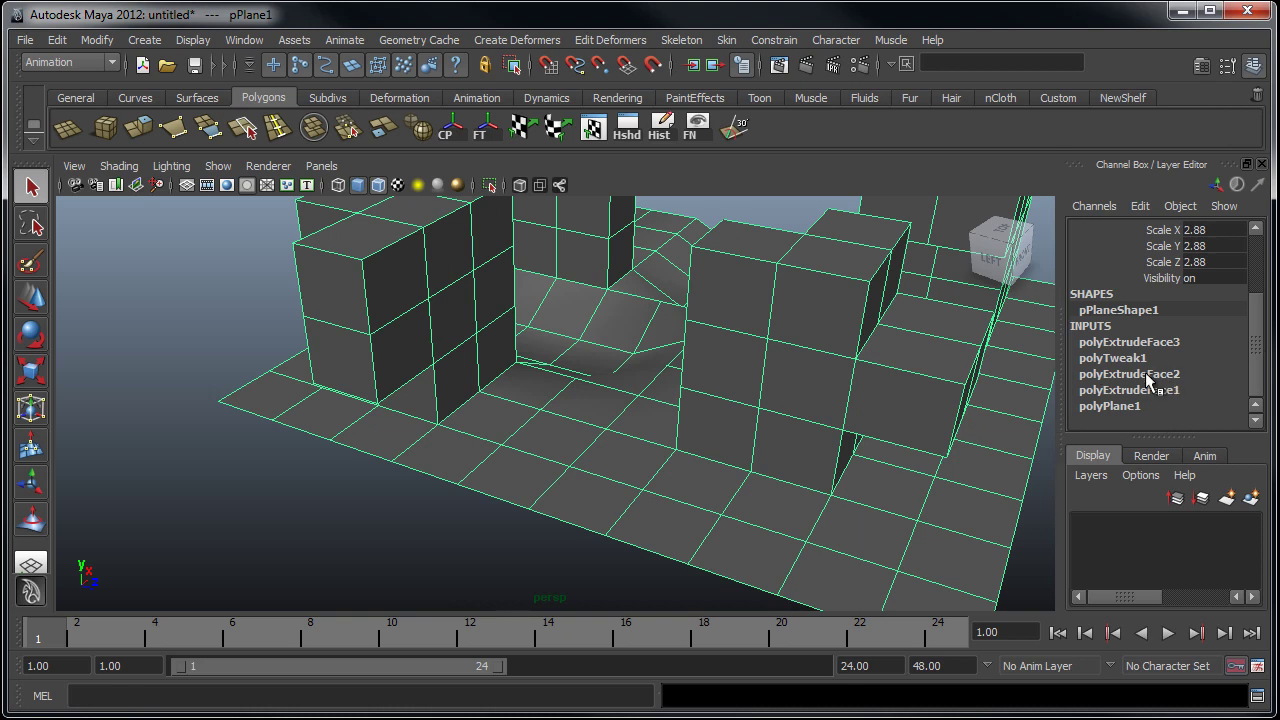
left_click(1201, 66)
left_click(1020, 428)
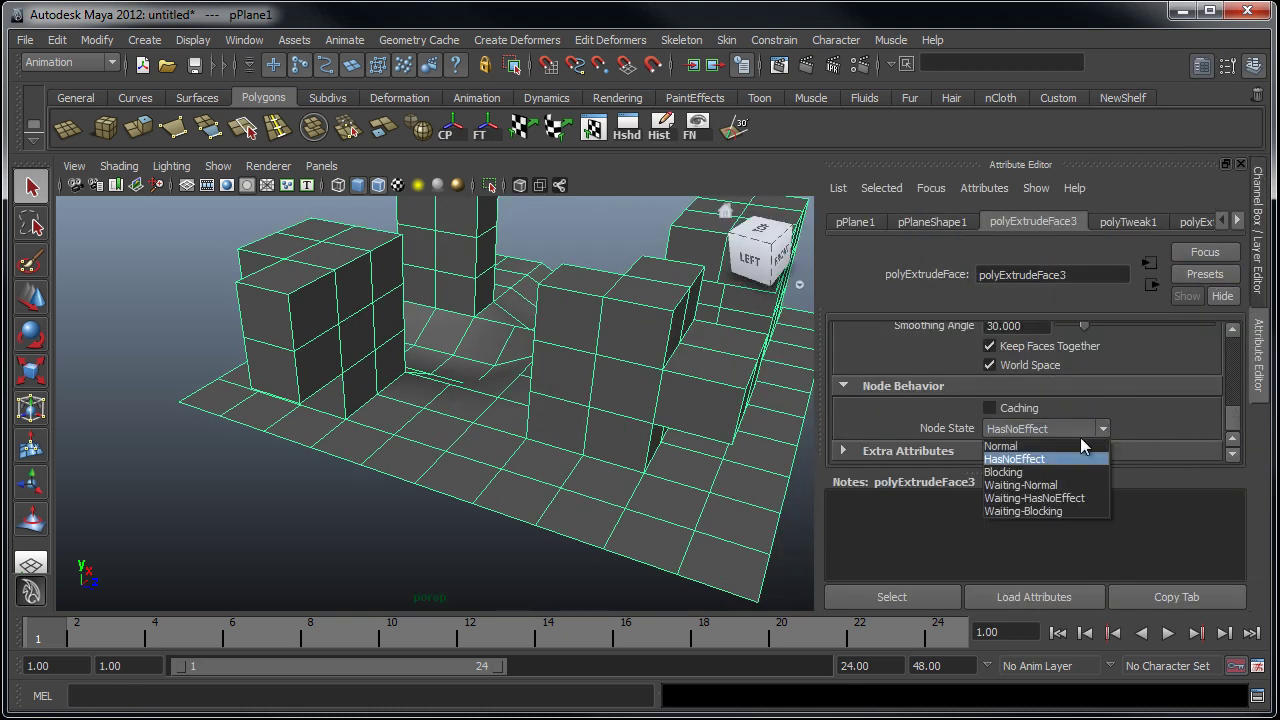
left_click(1014, 437)
left_click_drag(591, 414, 580, 345, "alt")
- Set the node state of polyExtrudeFace2 to HasNoEffect
left_click(1238, 221)
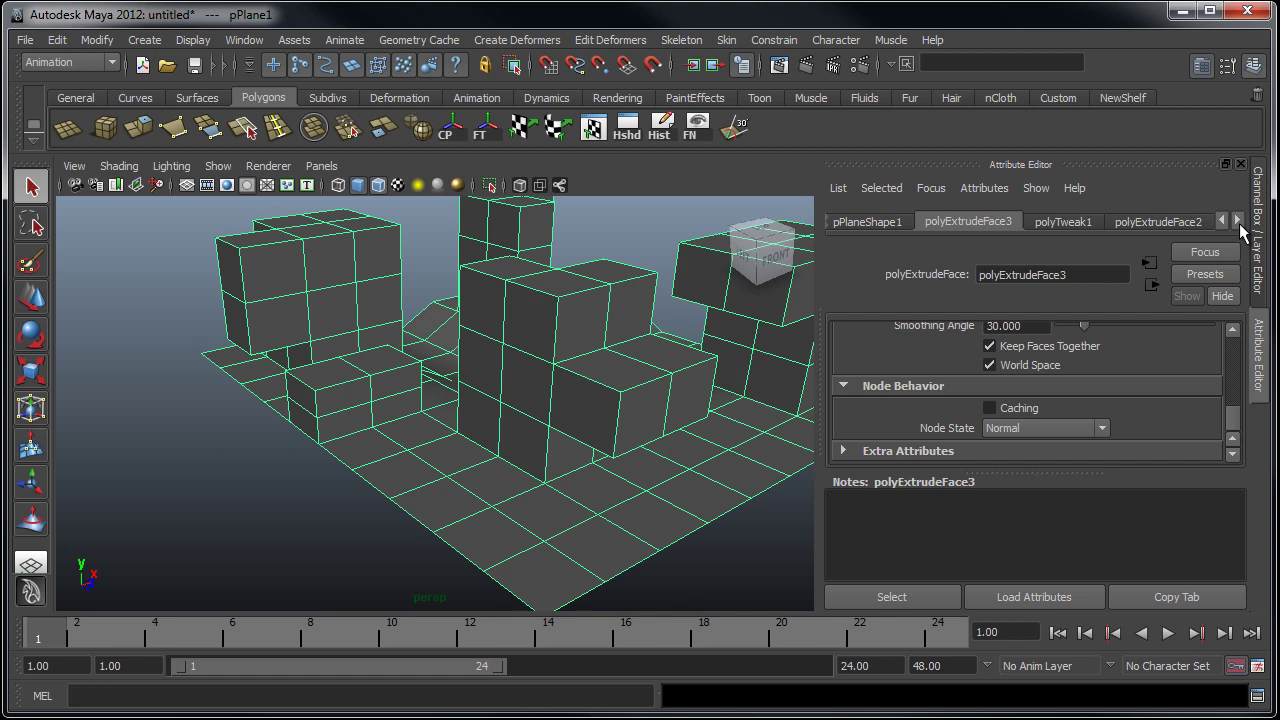
left_click(1170, 222)
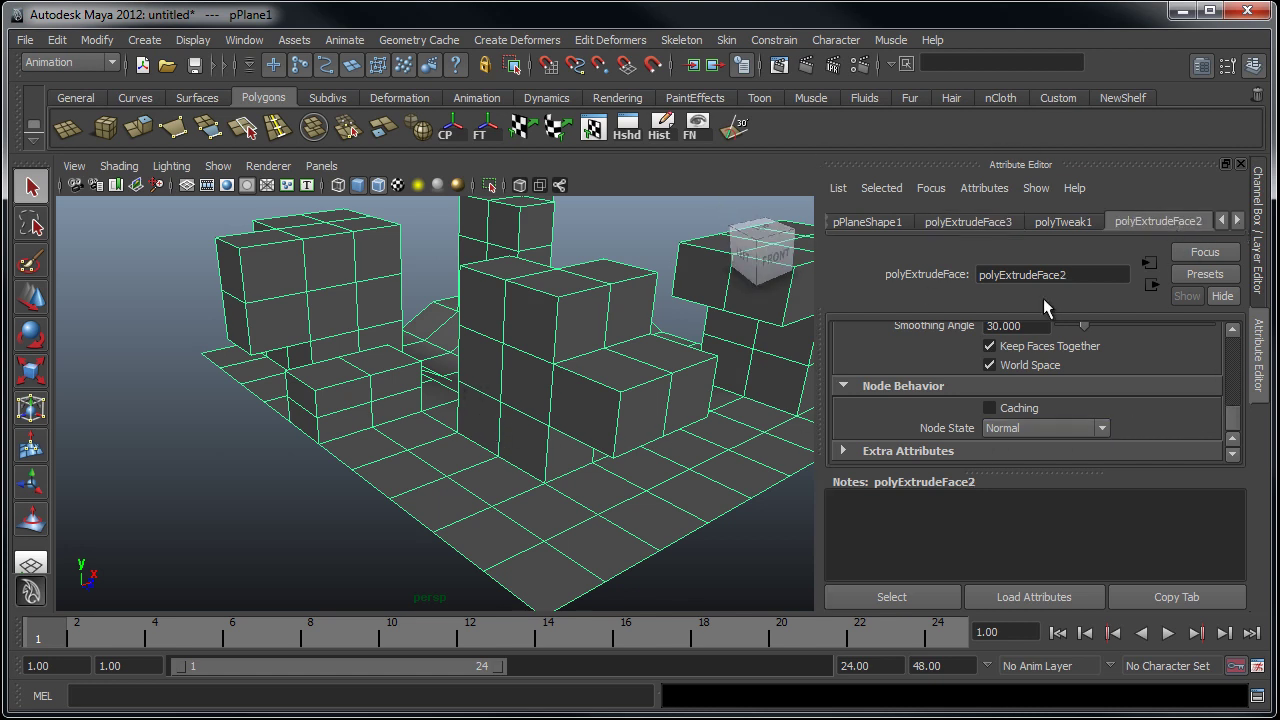
left_click(1101, 430)
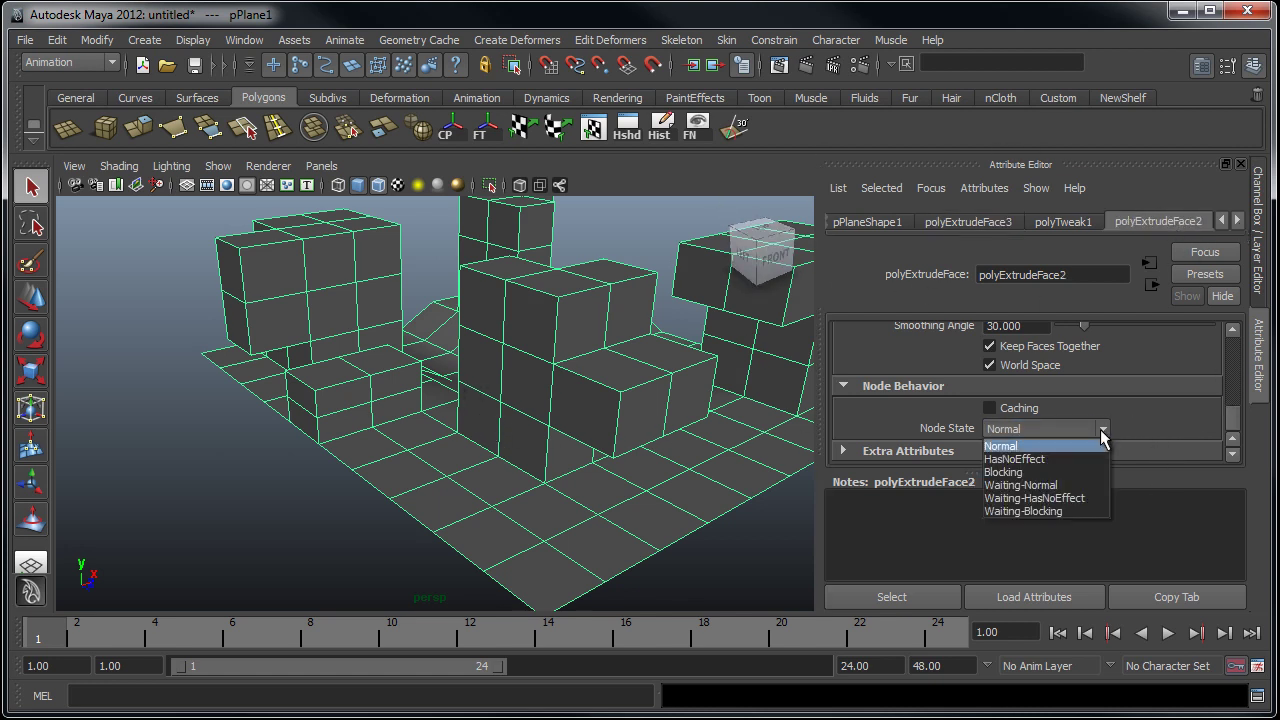
left_click(1057, 458)
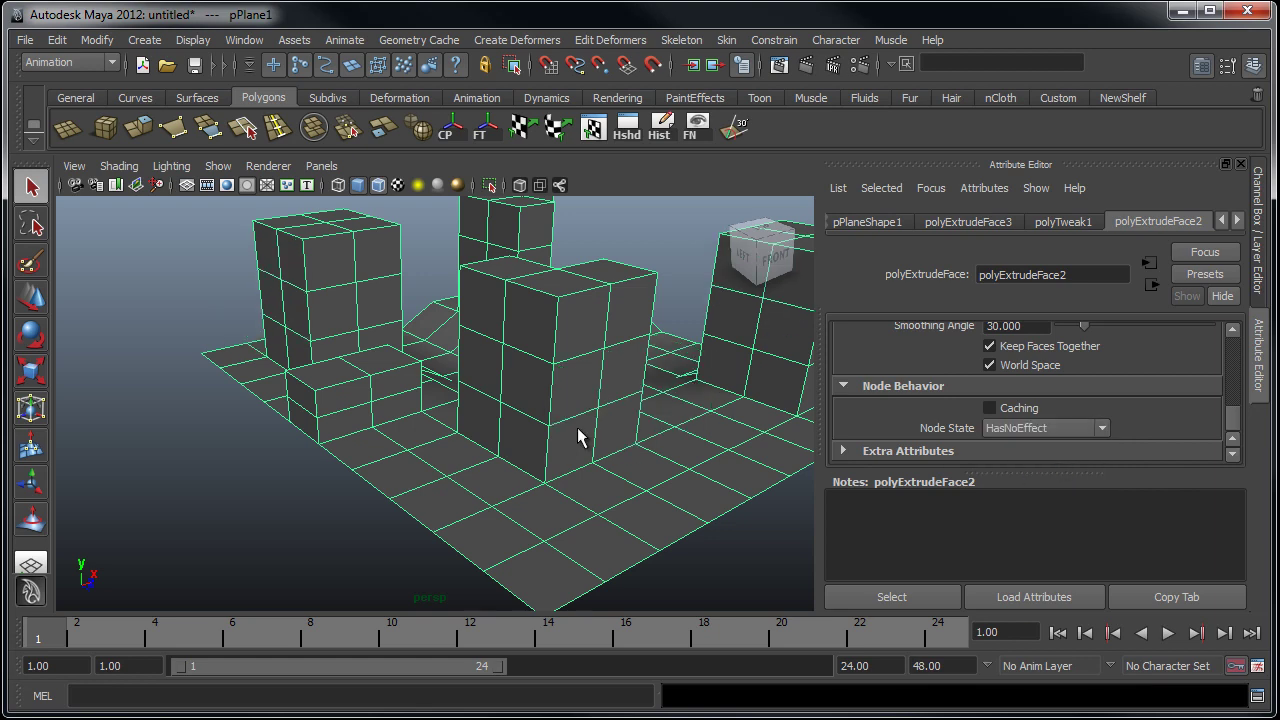
- Examine the towers and the low block from several angles with the second extrusion bypassed
left_click_drag(559, 422, 303, 441, "alt")
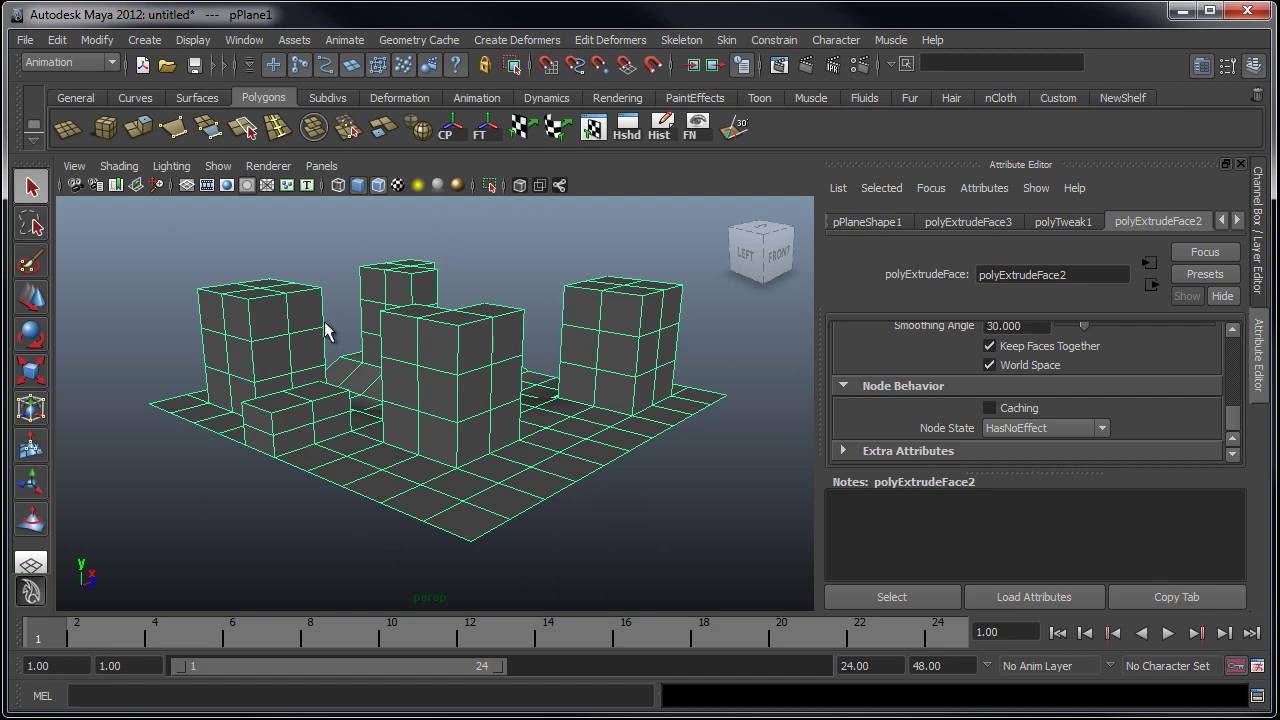
left_click_drag(323, 363, 366, 366, "alt")
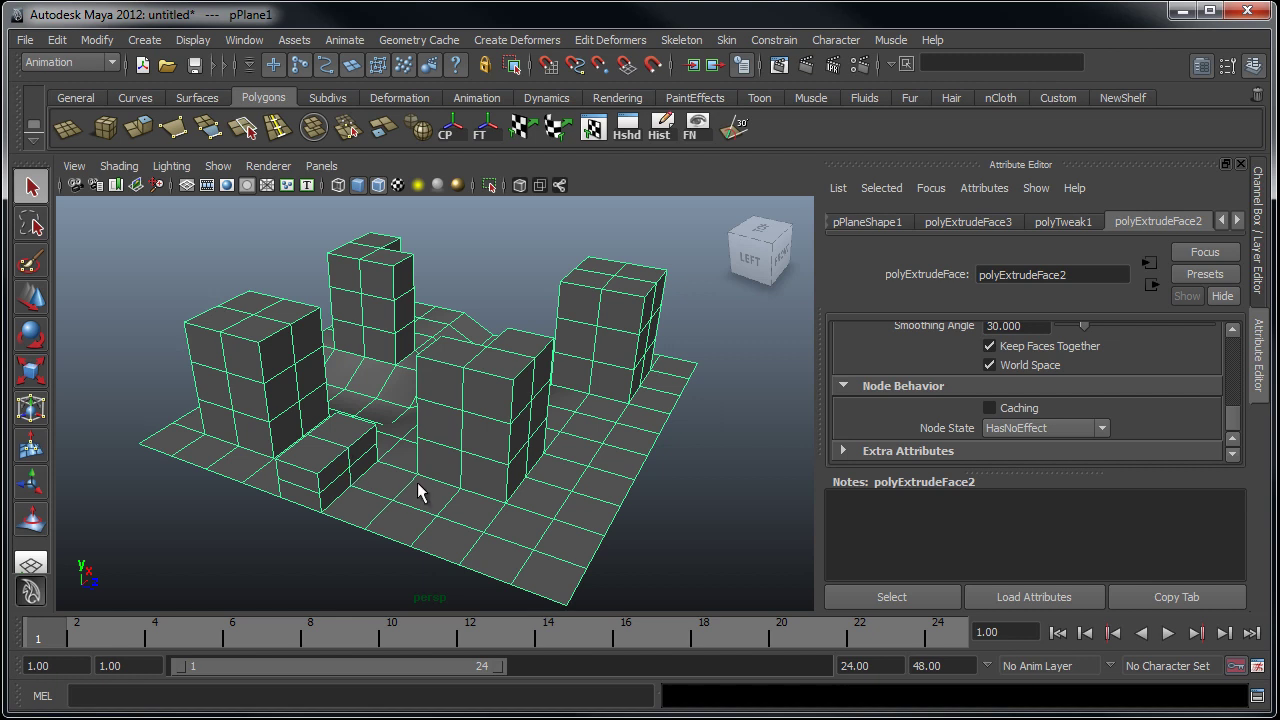
left_click_drag(429, 443, 411, 470, "alt")
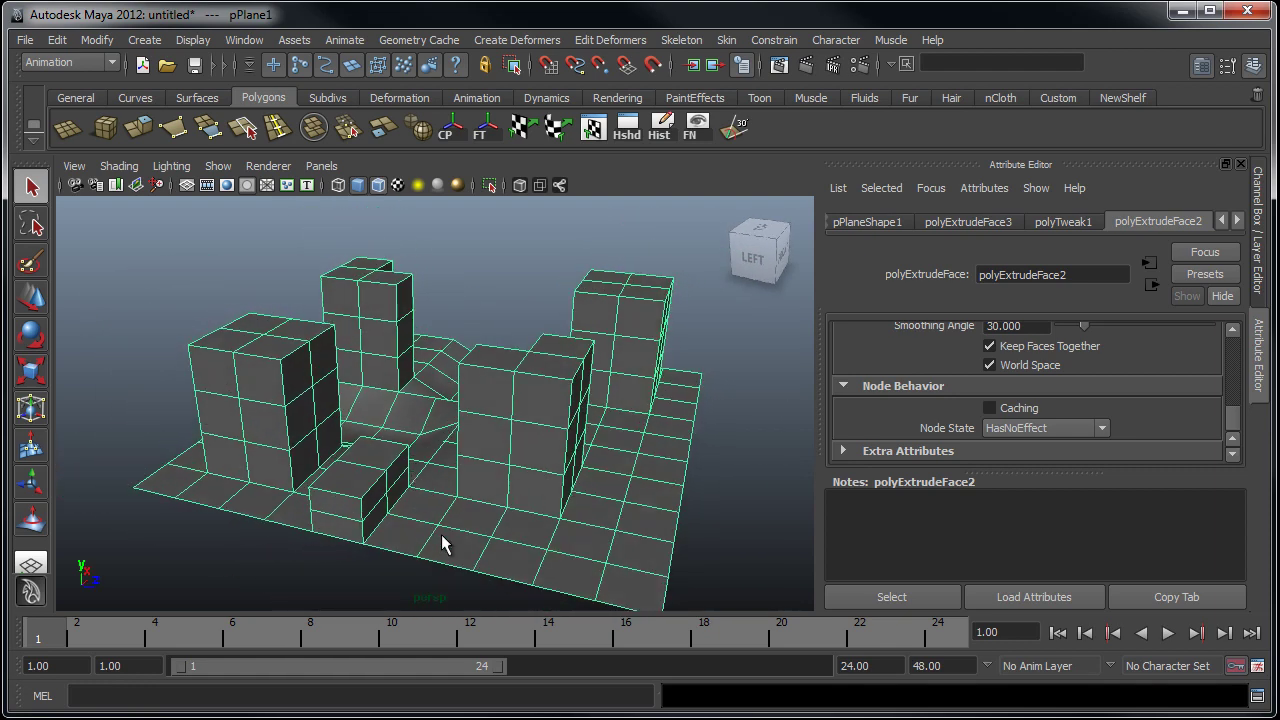
left_click_drag(555, 437, 520, 420, "alt")
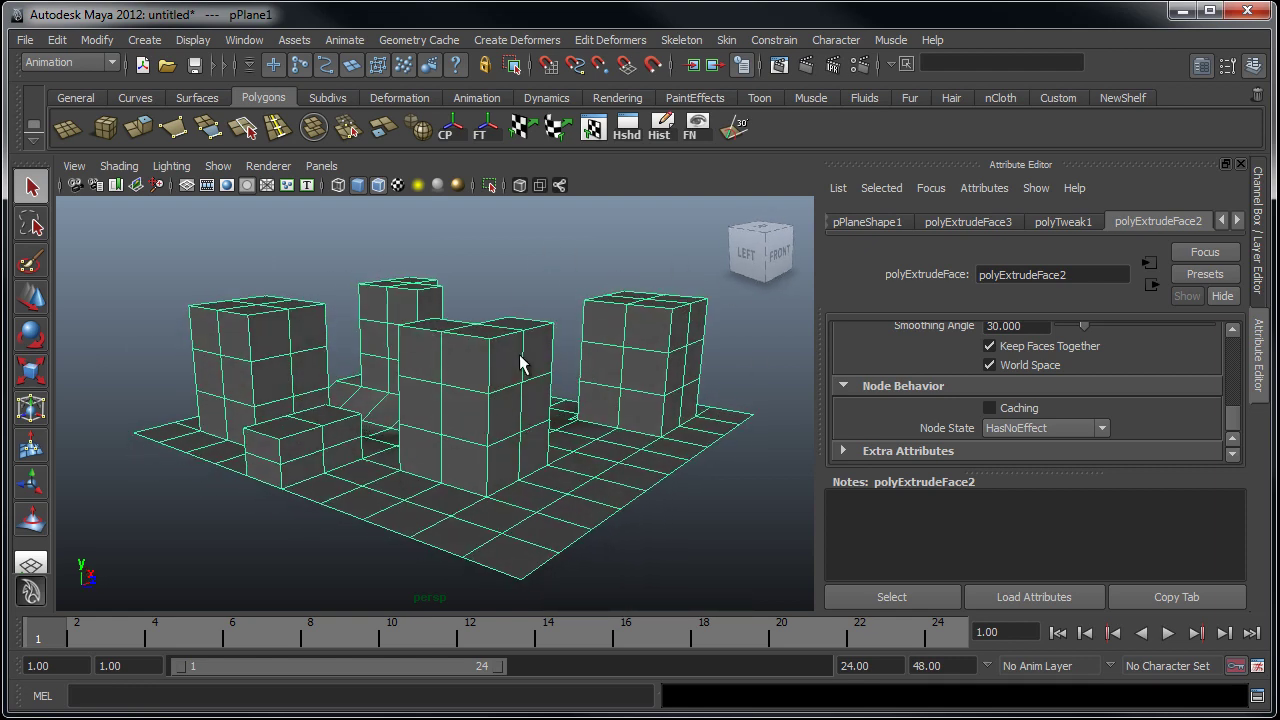
mouse_move(556, 380)
left_mouse_down("alt")
mouse_move(563, 366)
mouse_move(572, 381)
left_mouse_up("alt")
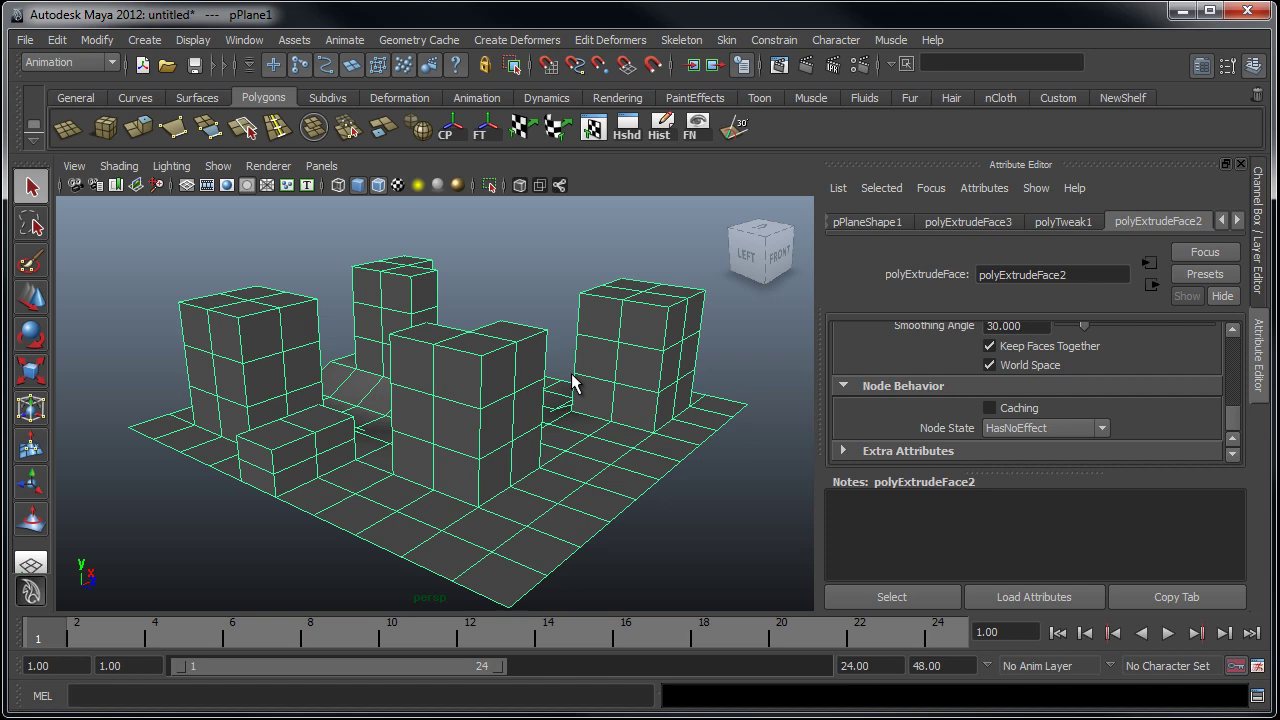
middle_click_drag(577, 354, 549, 292, "alt")
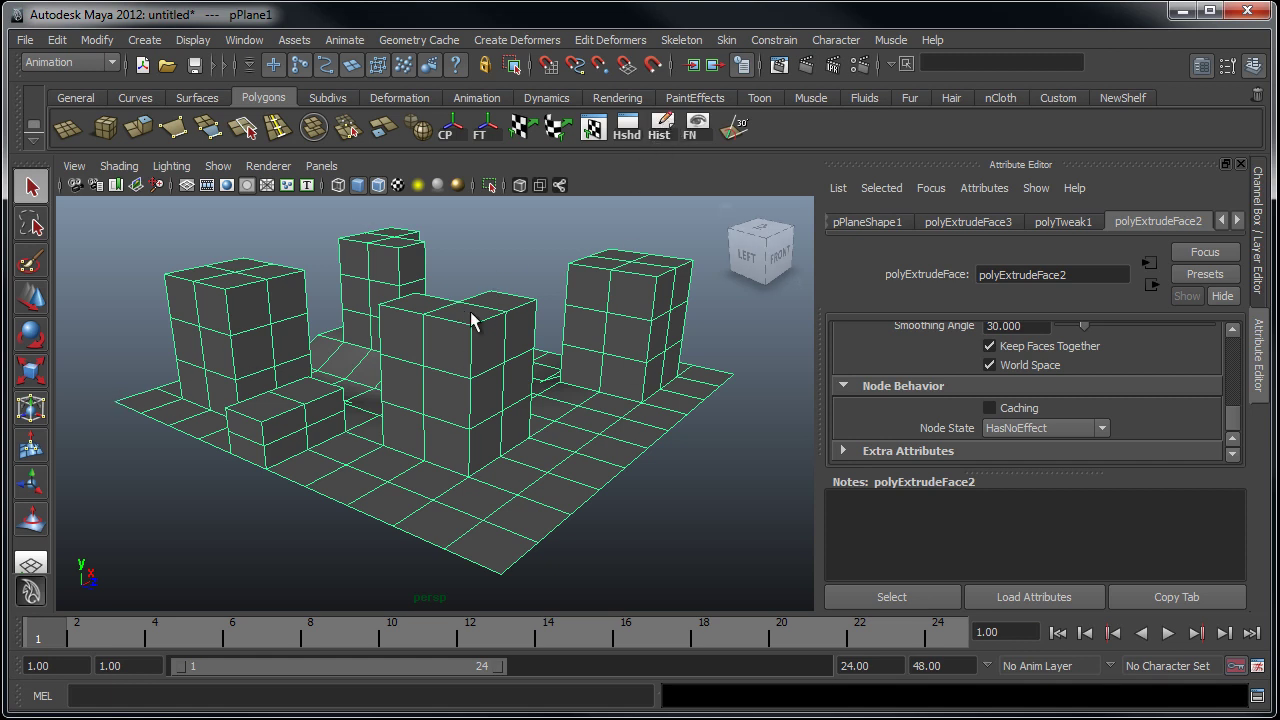
right_click_drag(517, 352, 606, 403, "alt")
middle_click_drag(606, 403, 606, 380, "alt")
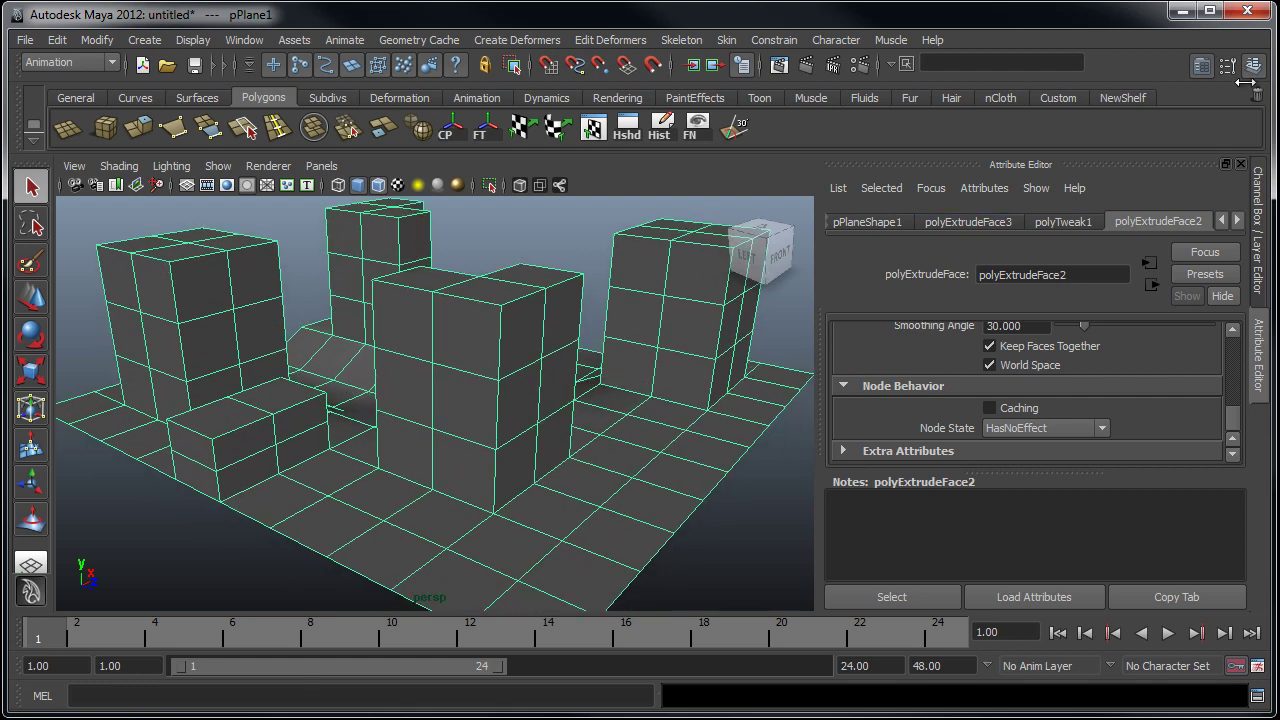
- Restore the node state of polyExtrudeFace2 to Normal and check the side extrusions on the towers
left_click(1102, 428)
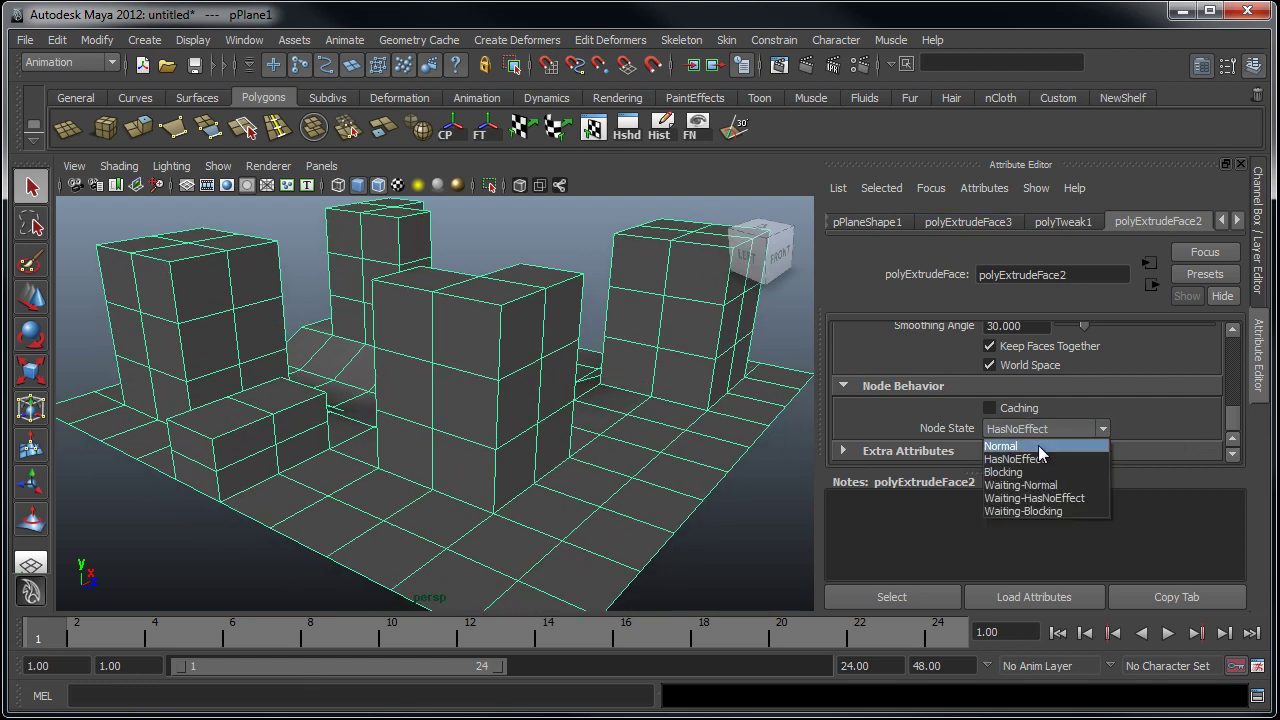
left_click(1038, 444)
left_click_drag(660, 420, 520, 390, "alt")
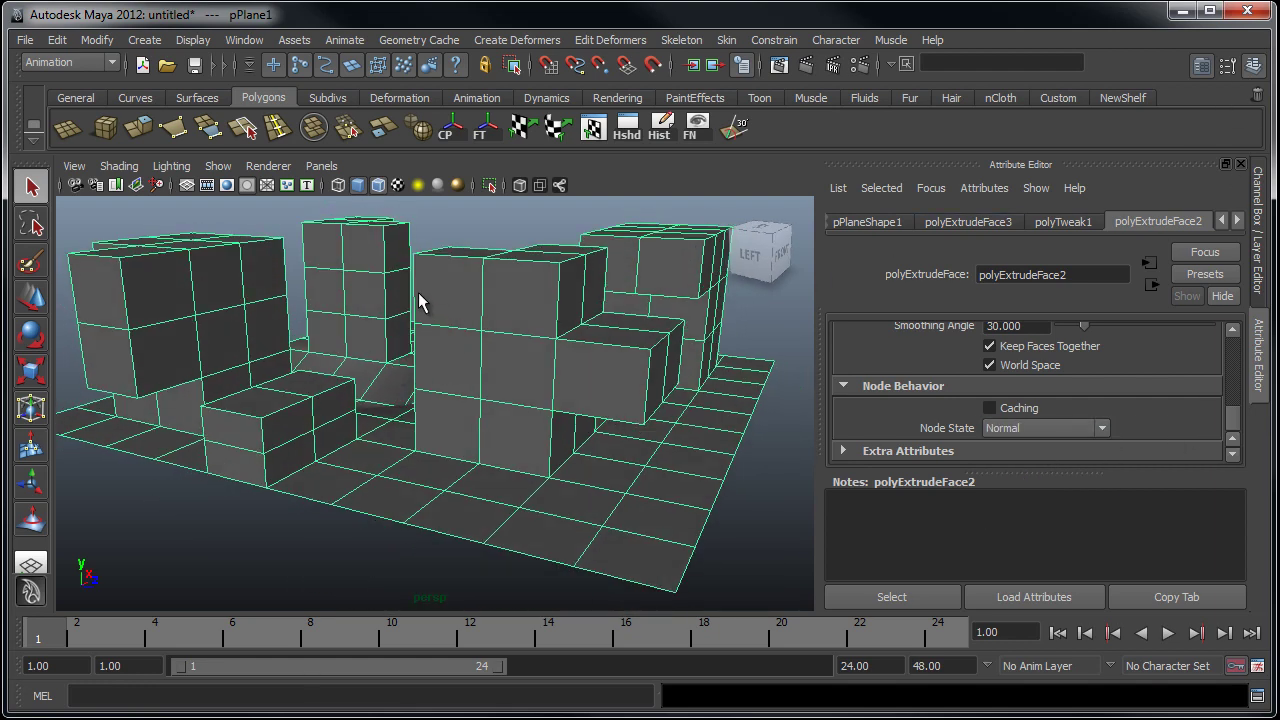
left_click_drag(583, 289, 349, 294, "alt")
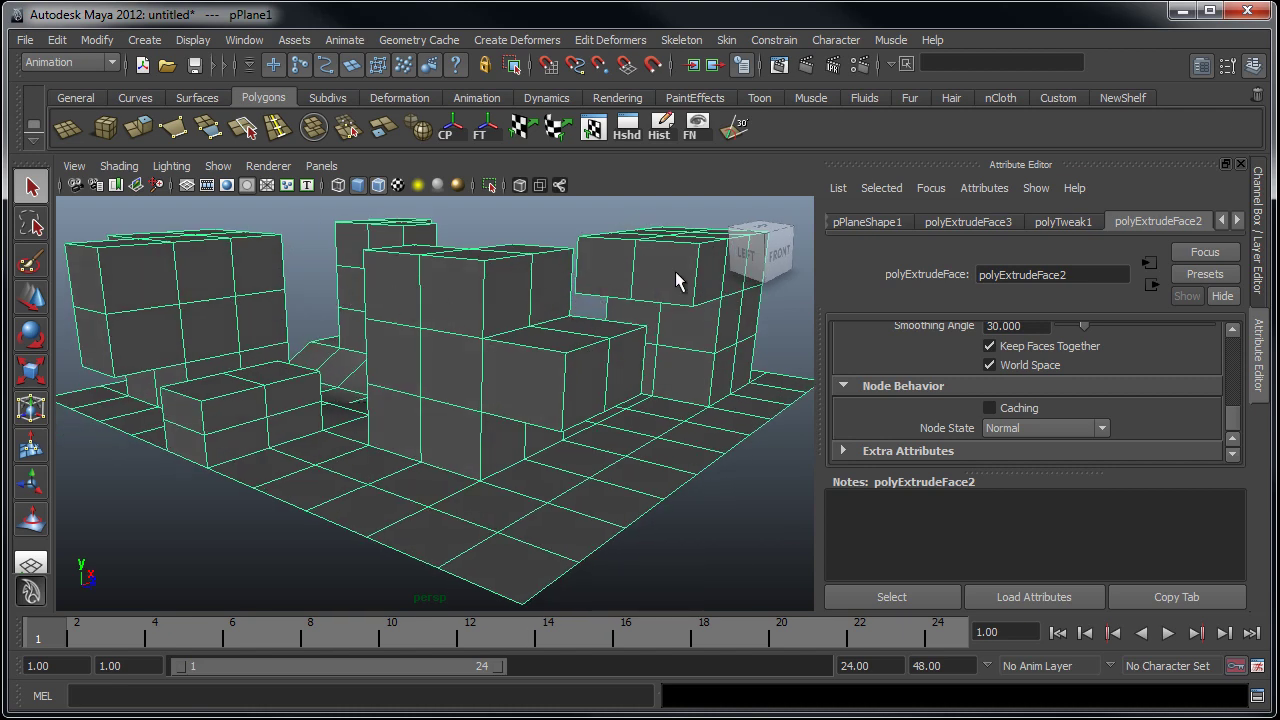
- Delete the construction history of the plane pPlane1
left_click(1251, 64)
right_click_drag(708, 331, 594, 280, "alt")
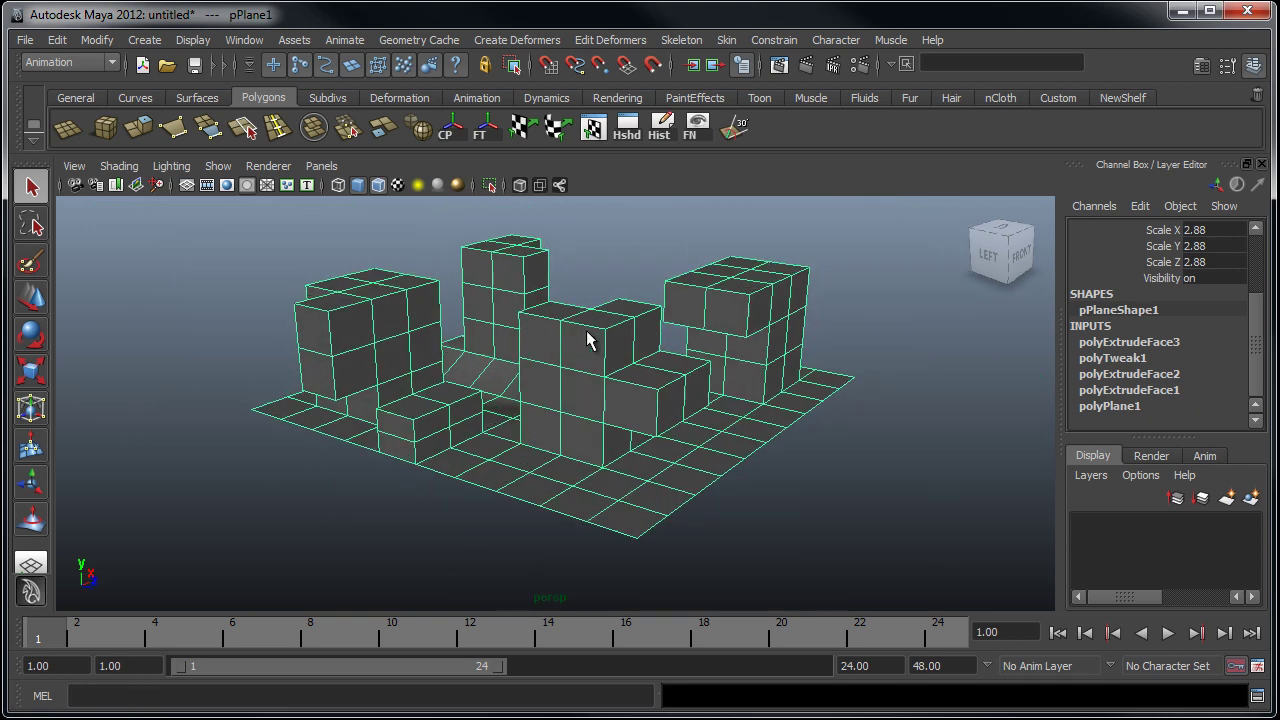
left_click(57, 40)
mouse_move(133, 247)
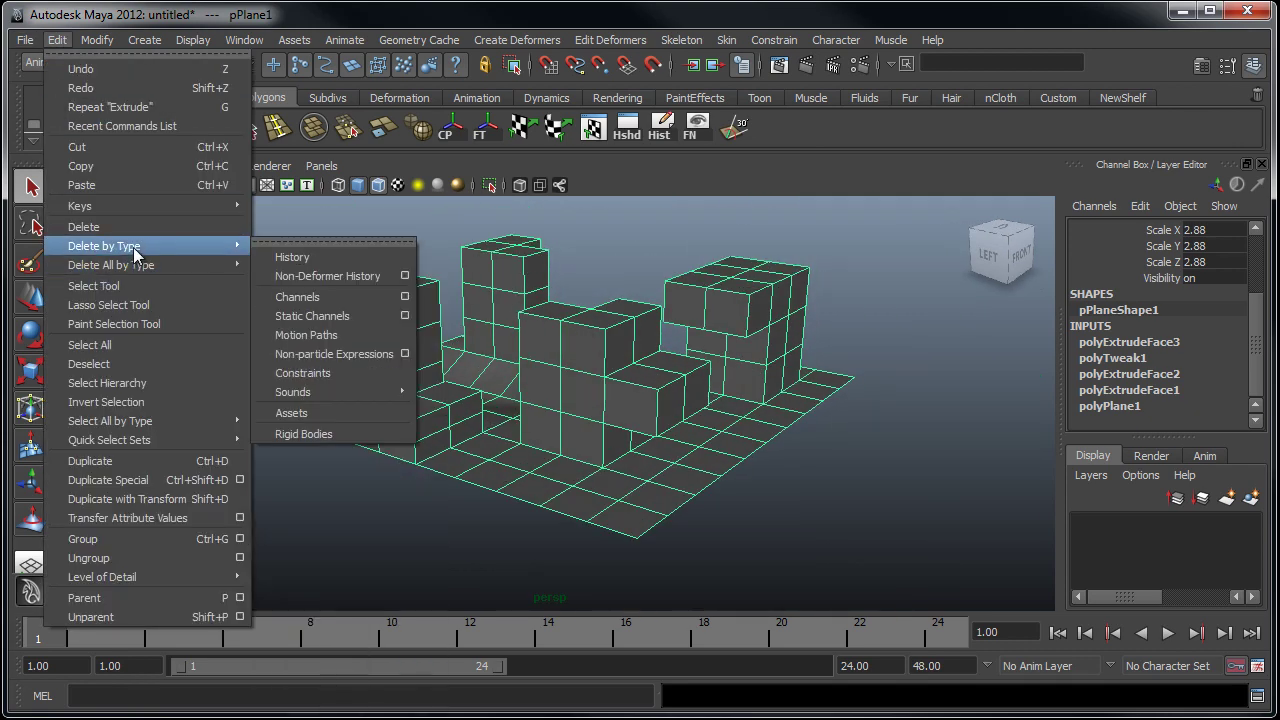
left_click(312, 253)
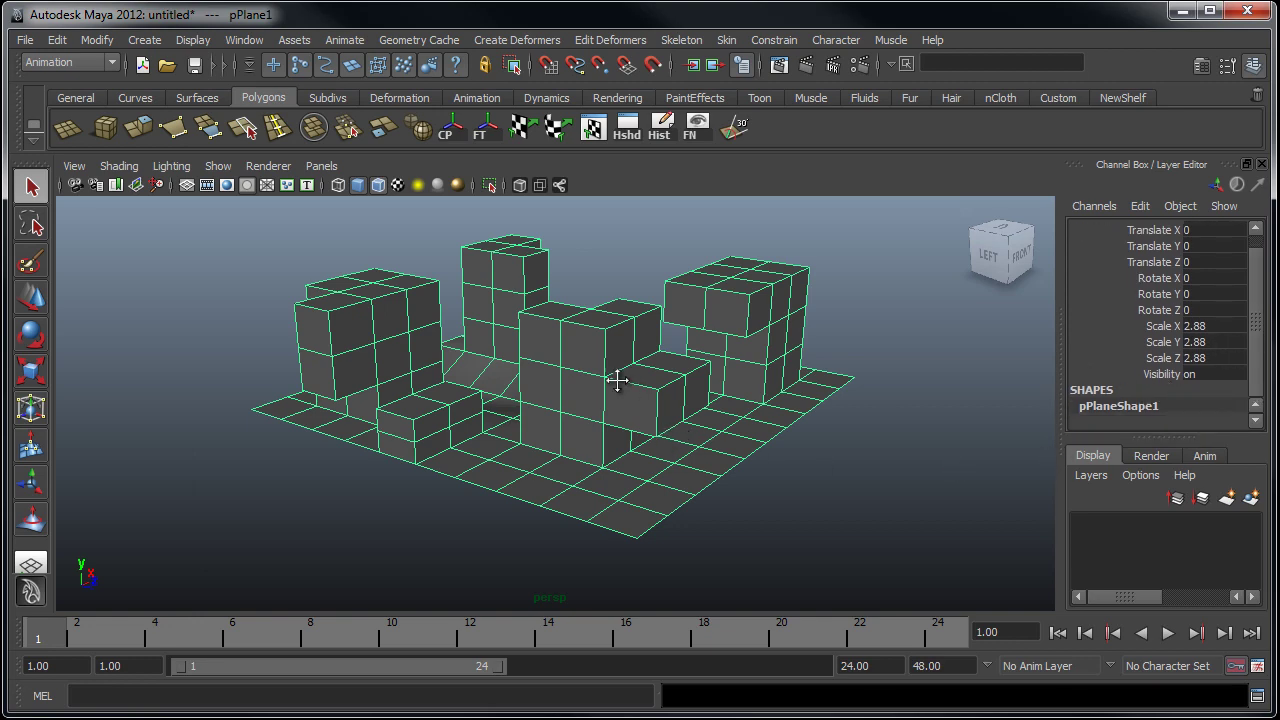
- Insert an edge loop around the upper section of the central front tower with the Insert Edge Loop tool
middle_click_drag(617, 381, 599, 383, "alt")
right_click_drag(599, 383, 629, 391, "alt")
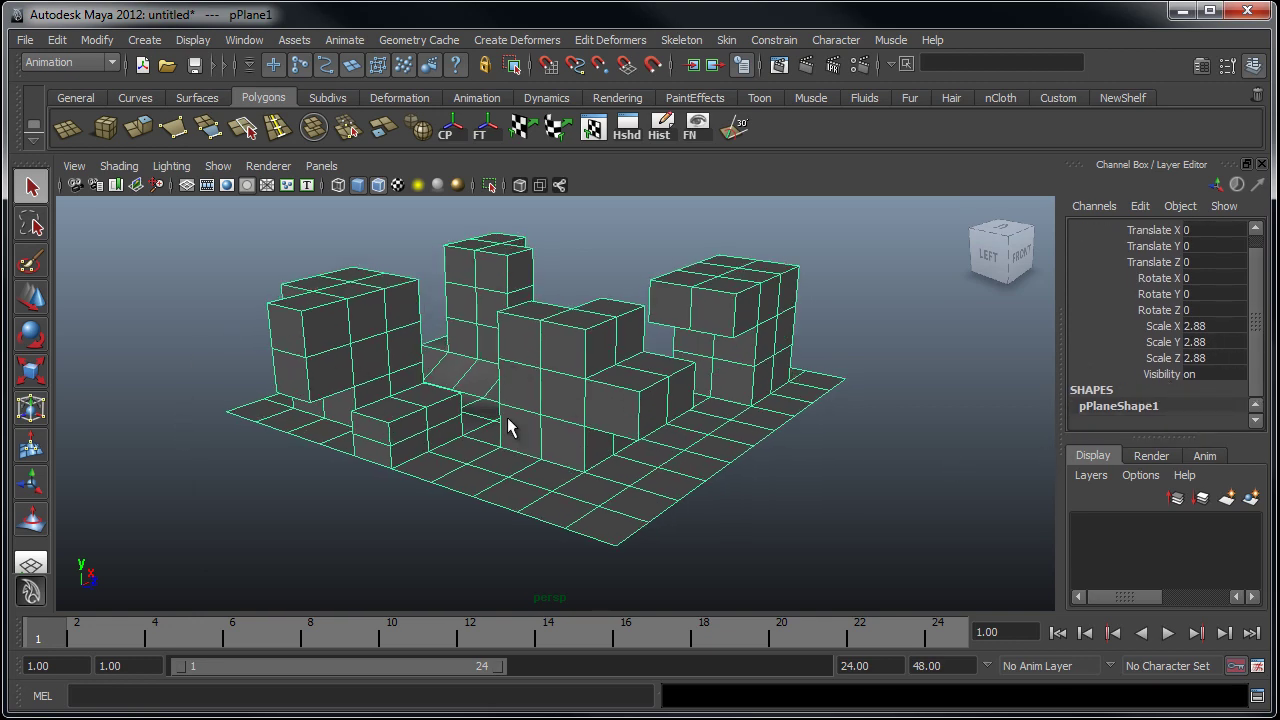
left_click(277, 127)
scroll(599, 412, "up", 3)
right_click_drag(600, 412, 686, 440, "alt")
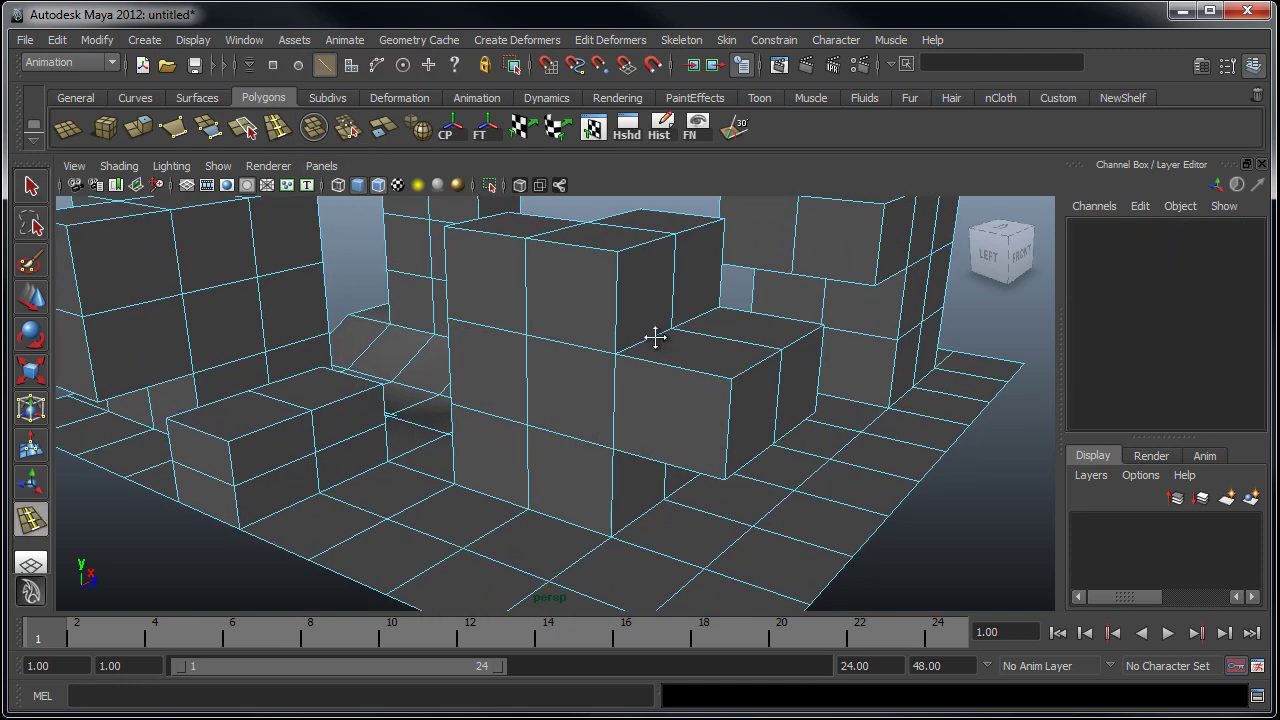
middle_click_drag(654, 337, 596, 446, "alt")
right_click_drag(596, 446, 668, 457, "alt")
left_click_drag(565, 405, 563, 421)
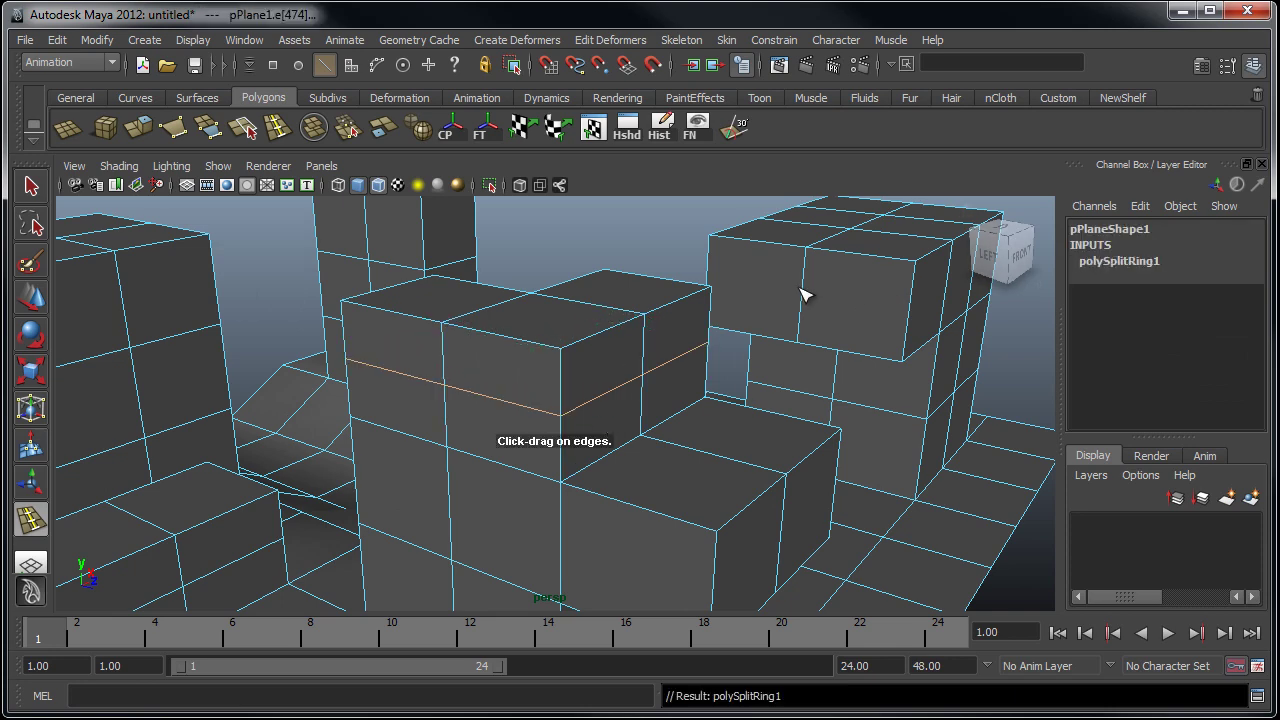
- Insert one edge loop near the top of each of the three other towers, then leave the edge loop tool
left_click_drag(806, 293, 806, 294)
left_click_drag(437, 391, 562, 286, "alt")
left_click_drag(563, 343, 293, 357, "alt")
scroll(566, 366, "down", 5)
key("q")
mouse_move(691, 434)
left_mouse_down("alt")
mouse_move(546, 440)
mouse_move(677, 446)
left_mouse_up("alt")
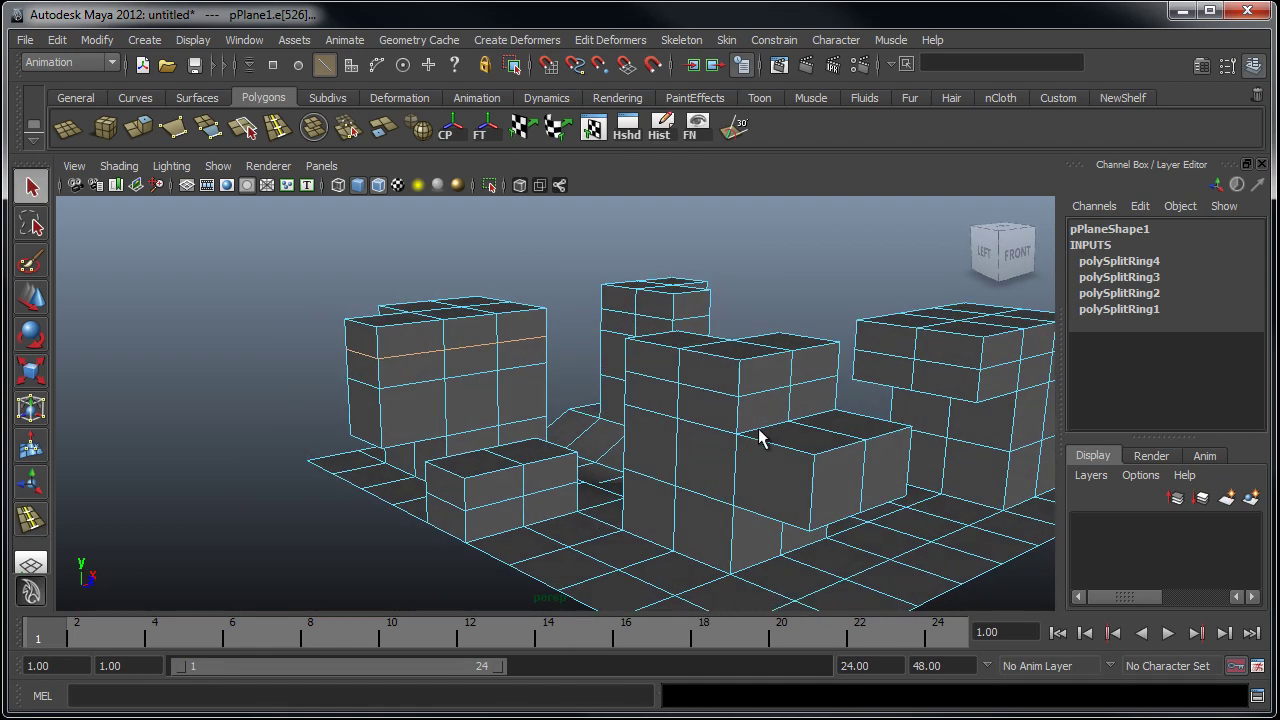
middle_click_drag(791, 299, 691, 331, "alt")
scroll(597, 355, "down", 3)
mouse_move(612, 362)
left_mouse_down("alt")
mouse_move(655, 362)
mouse_move(600, 354)
mouse_move(617, 372)
left_mouse_up("alt")
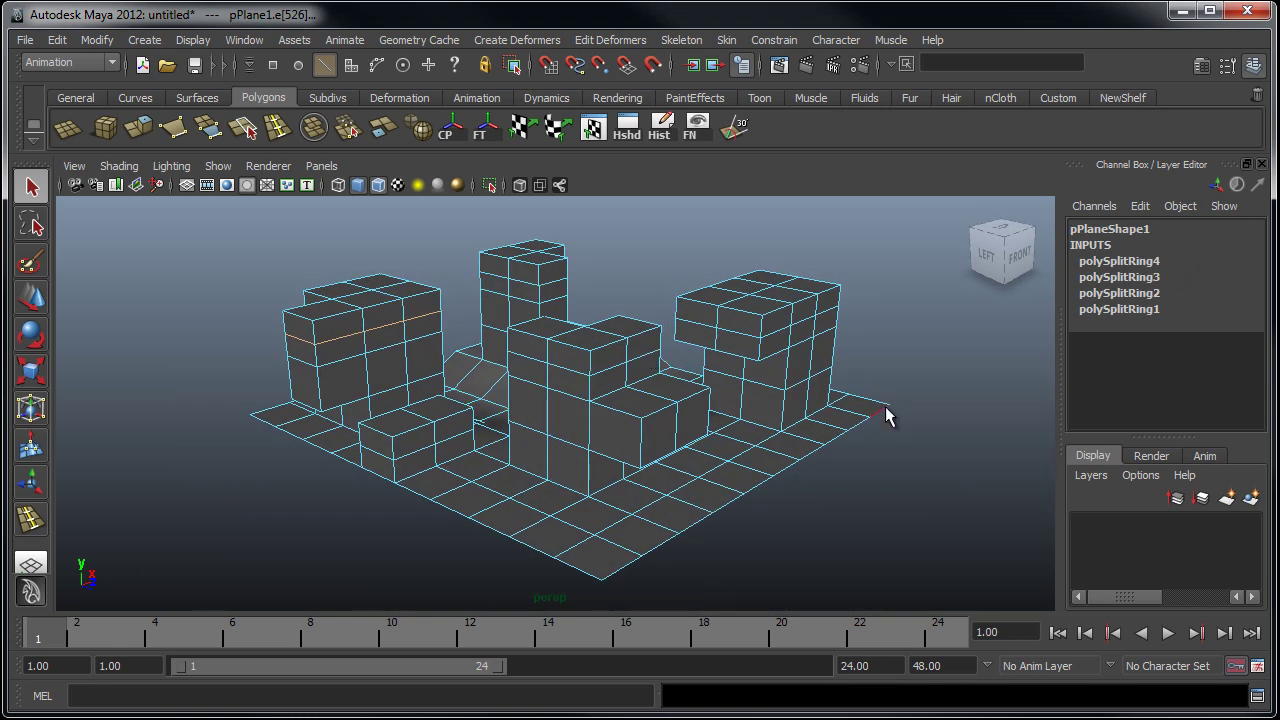